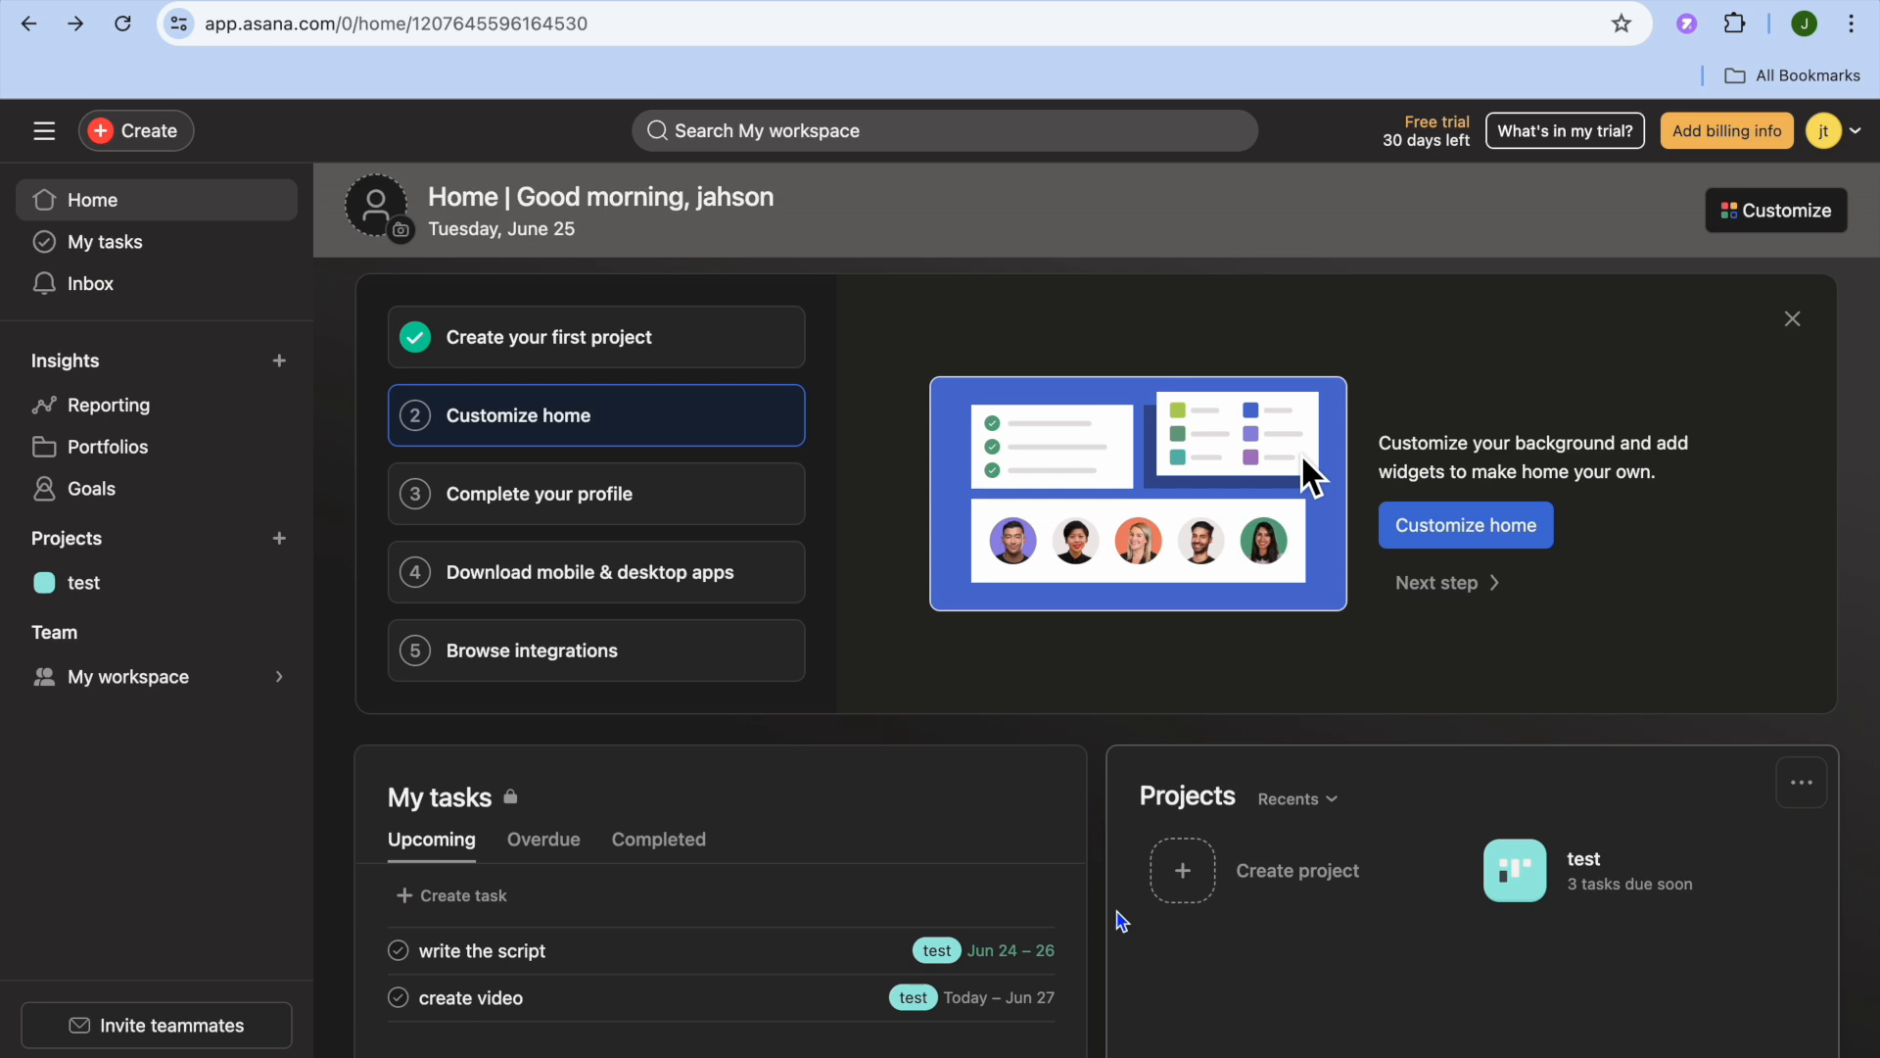
scroll(1121, 920, "down", 1)
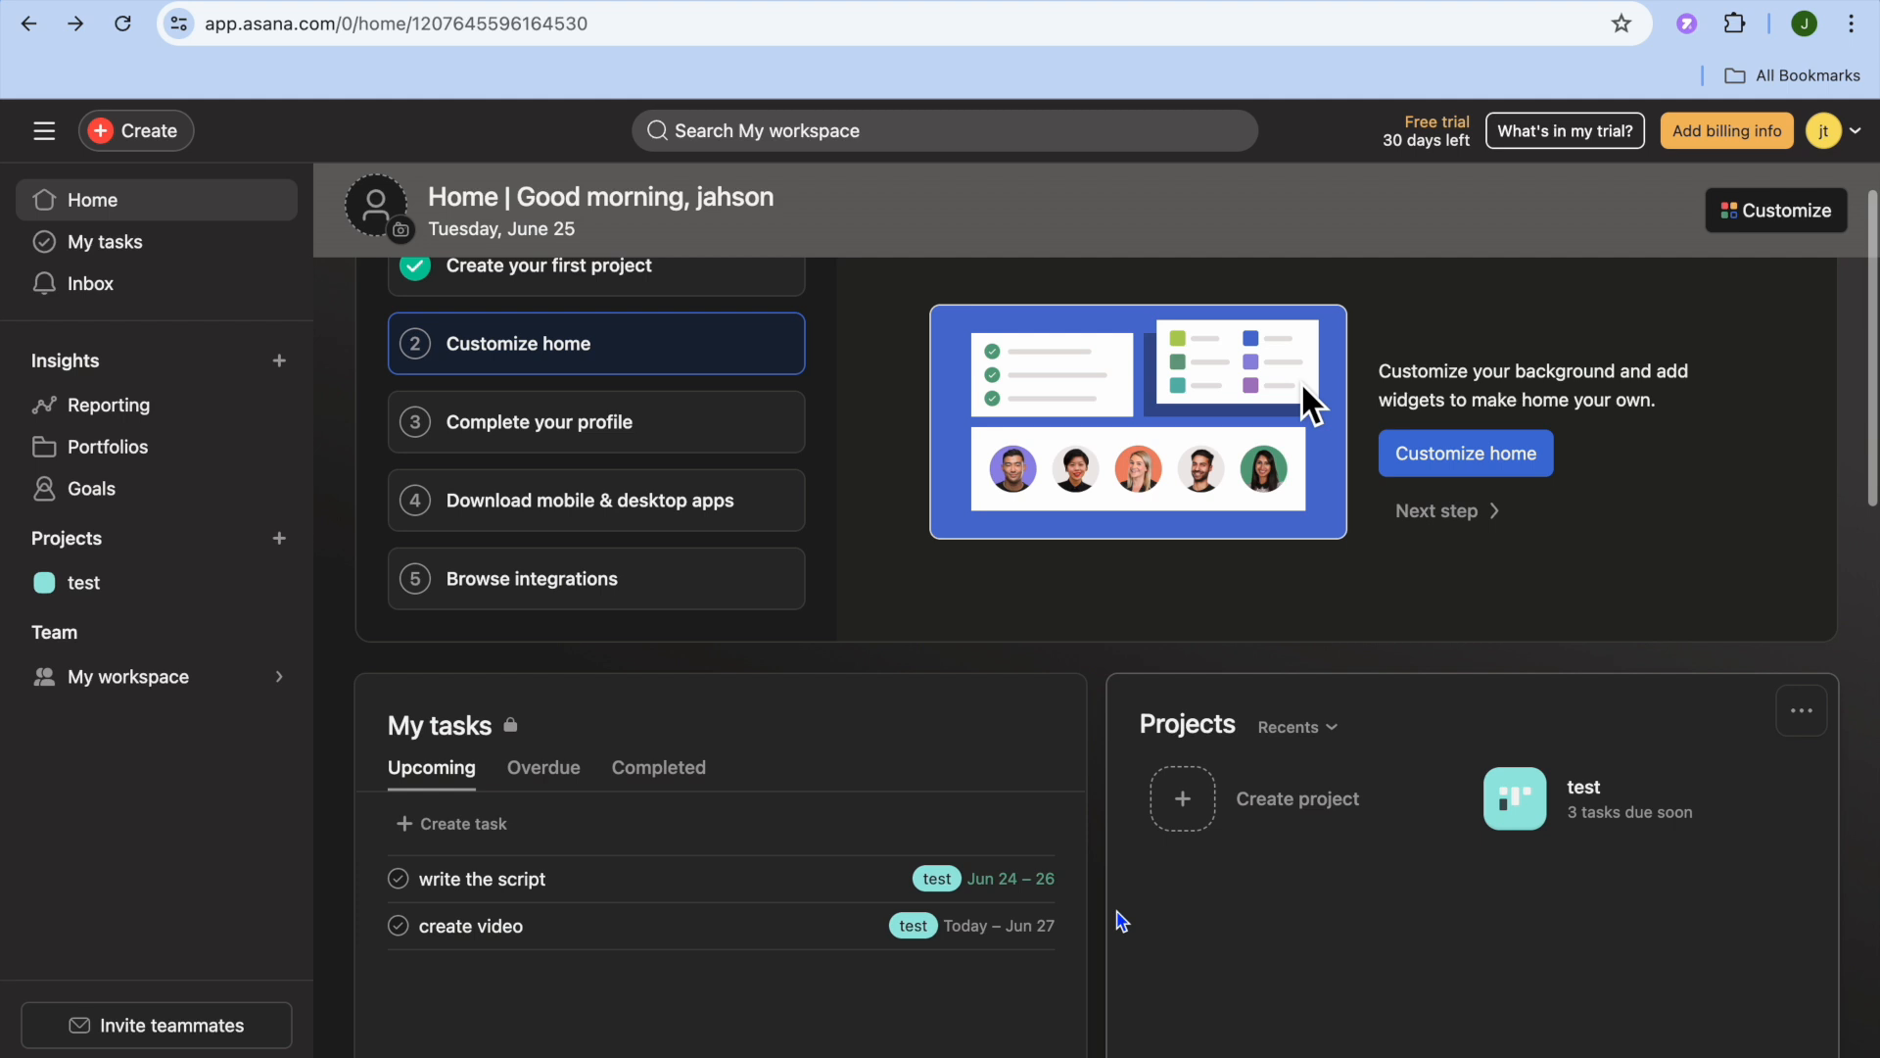
scroll(1121, 920, "up", 1)
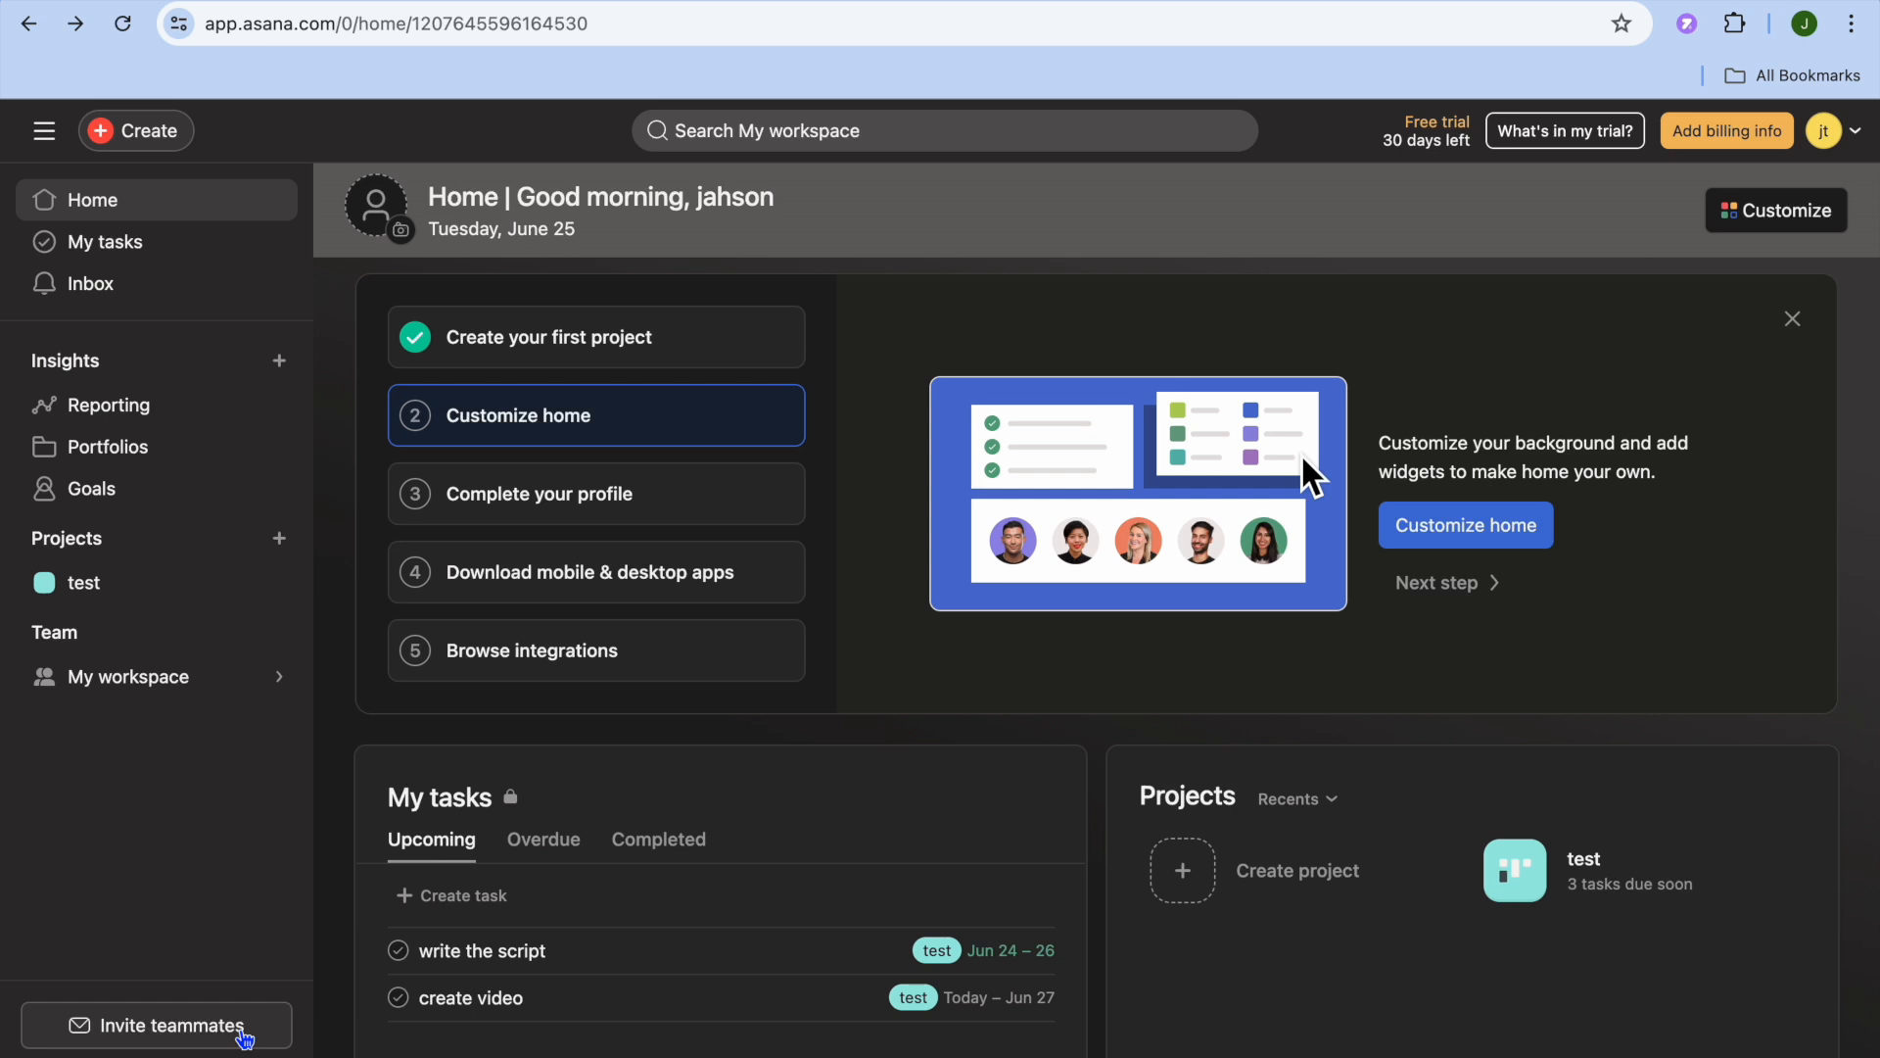
- Look at the form for inviting teammates to the workspace, and close it without sending an invitation
left_click(191, 1036)
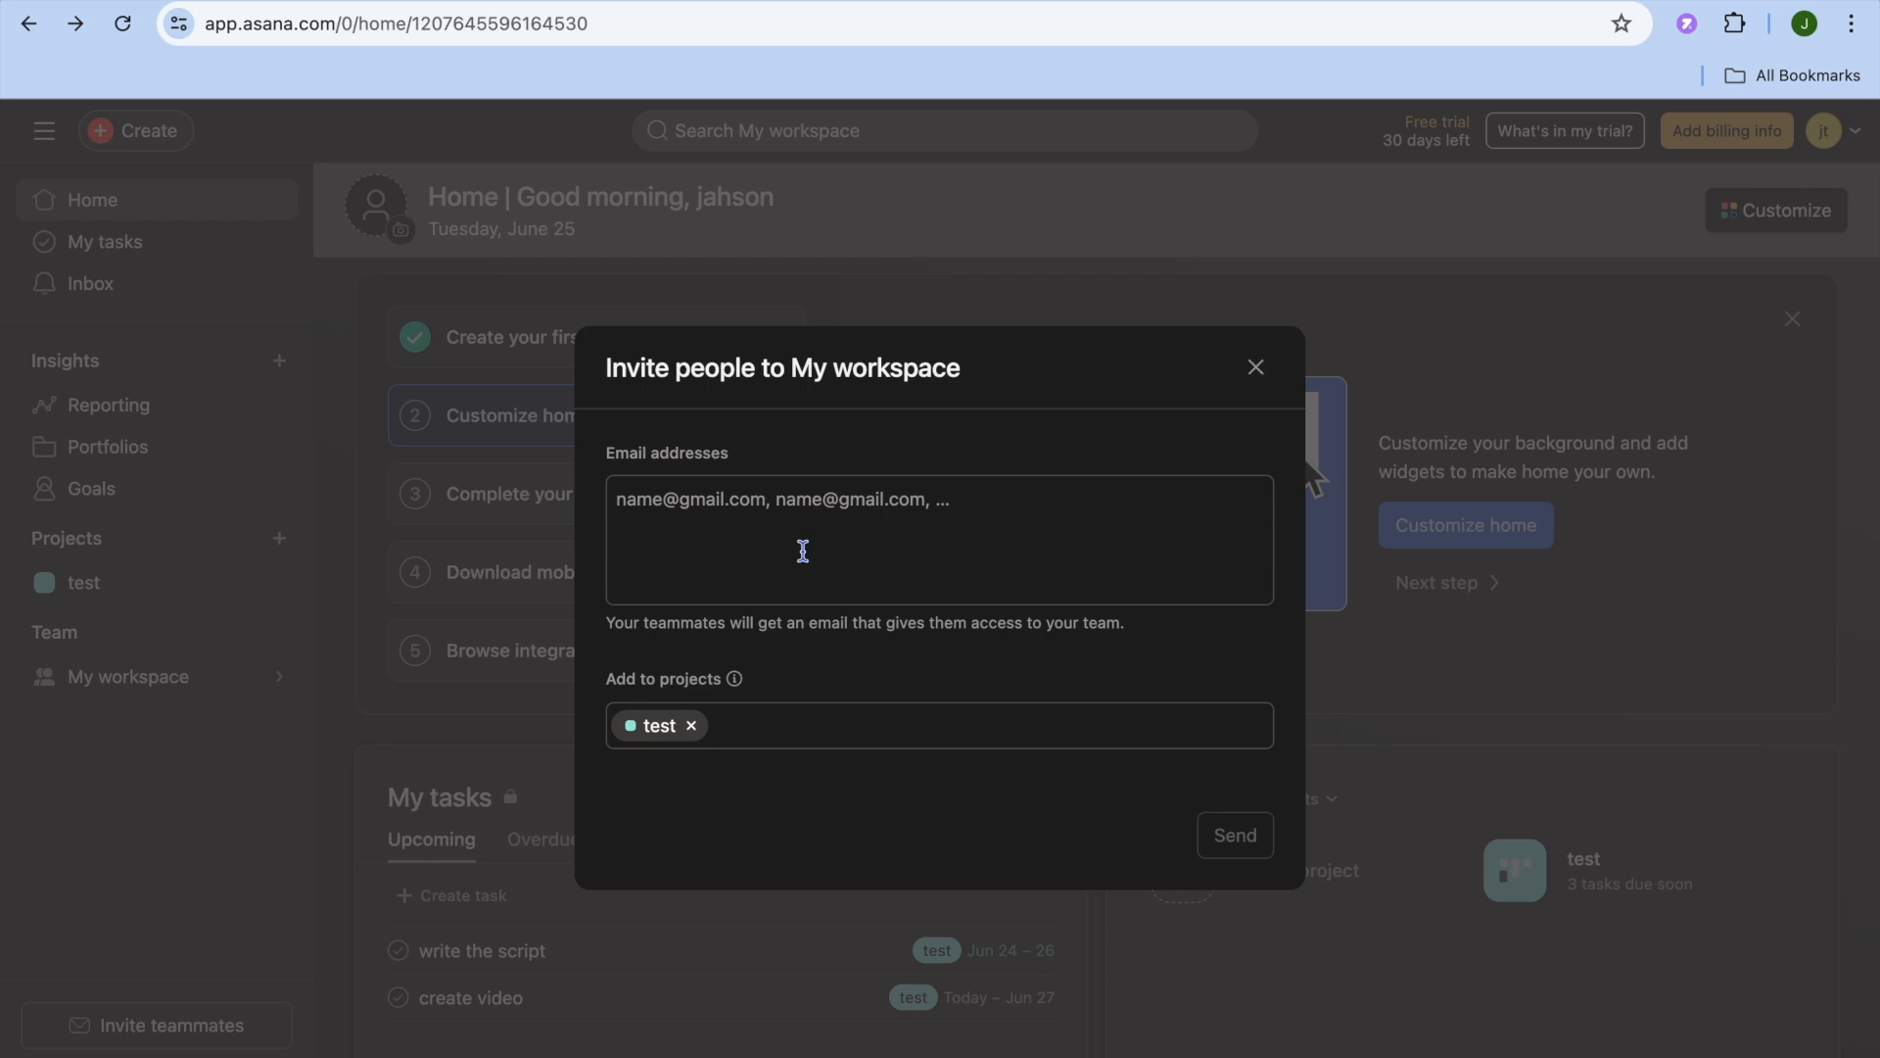
left_click(687, 516)
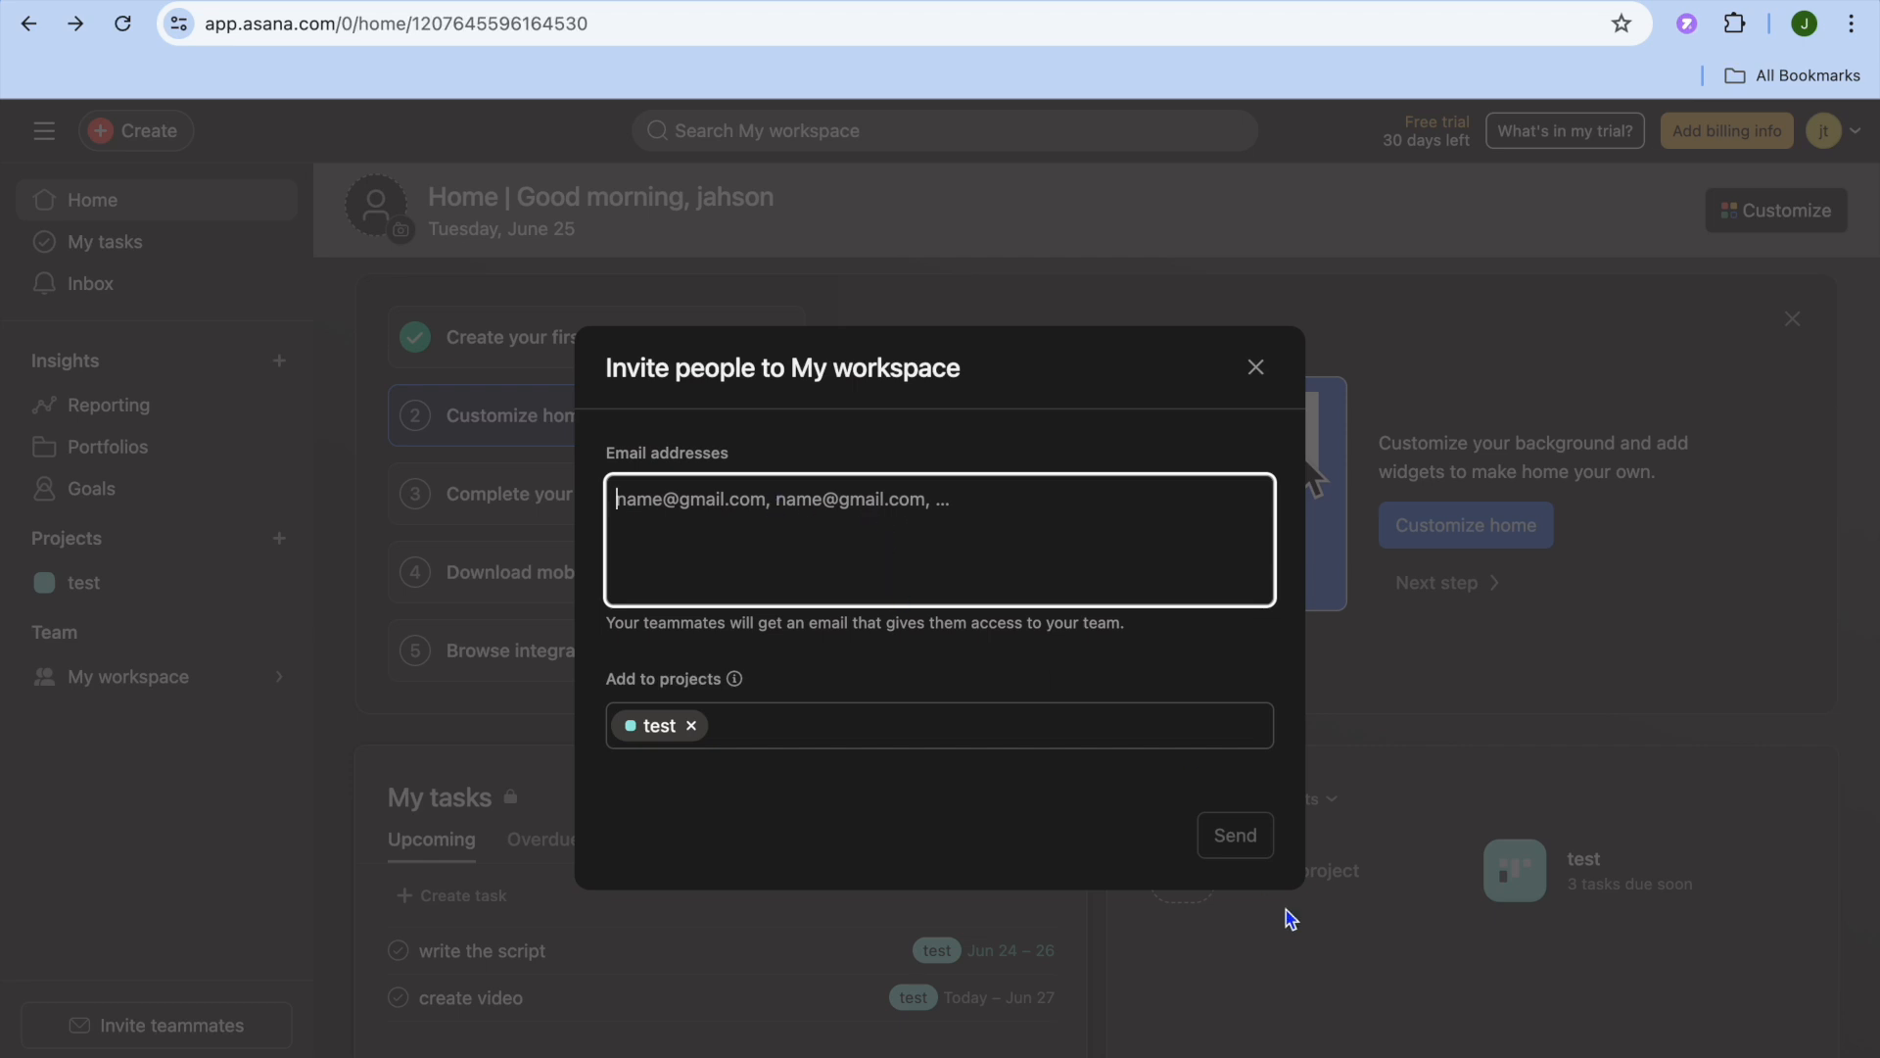
left_click(1256, 370)
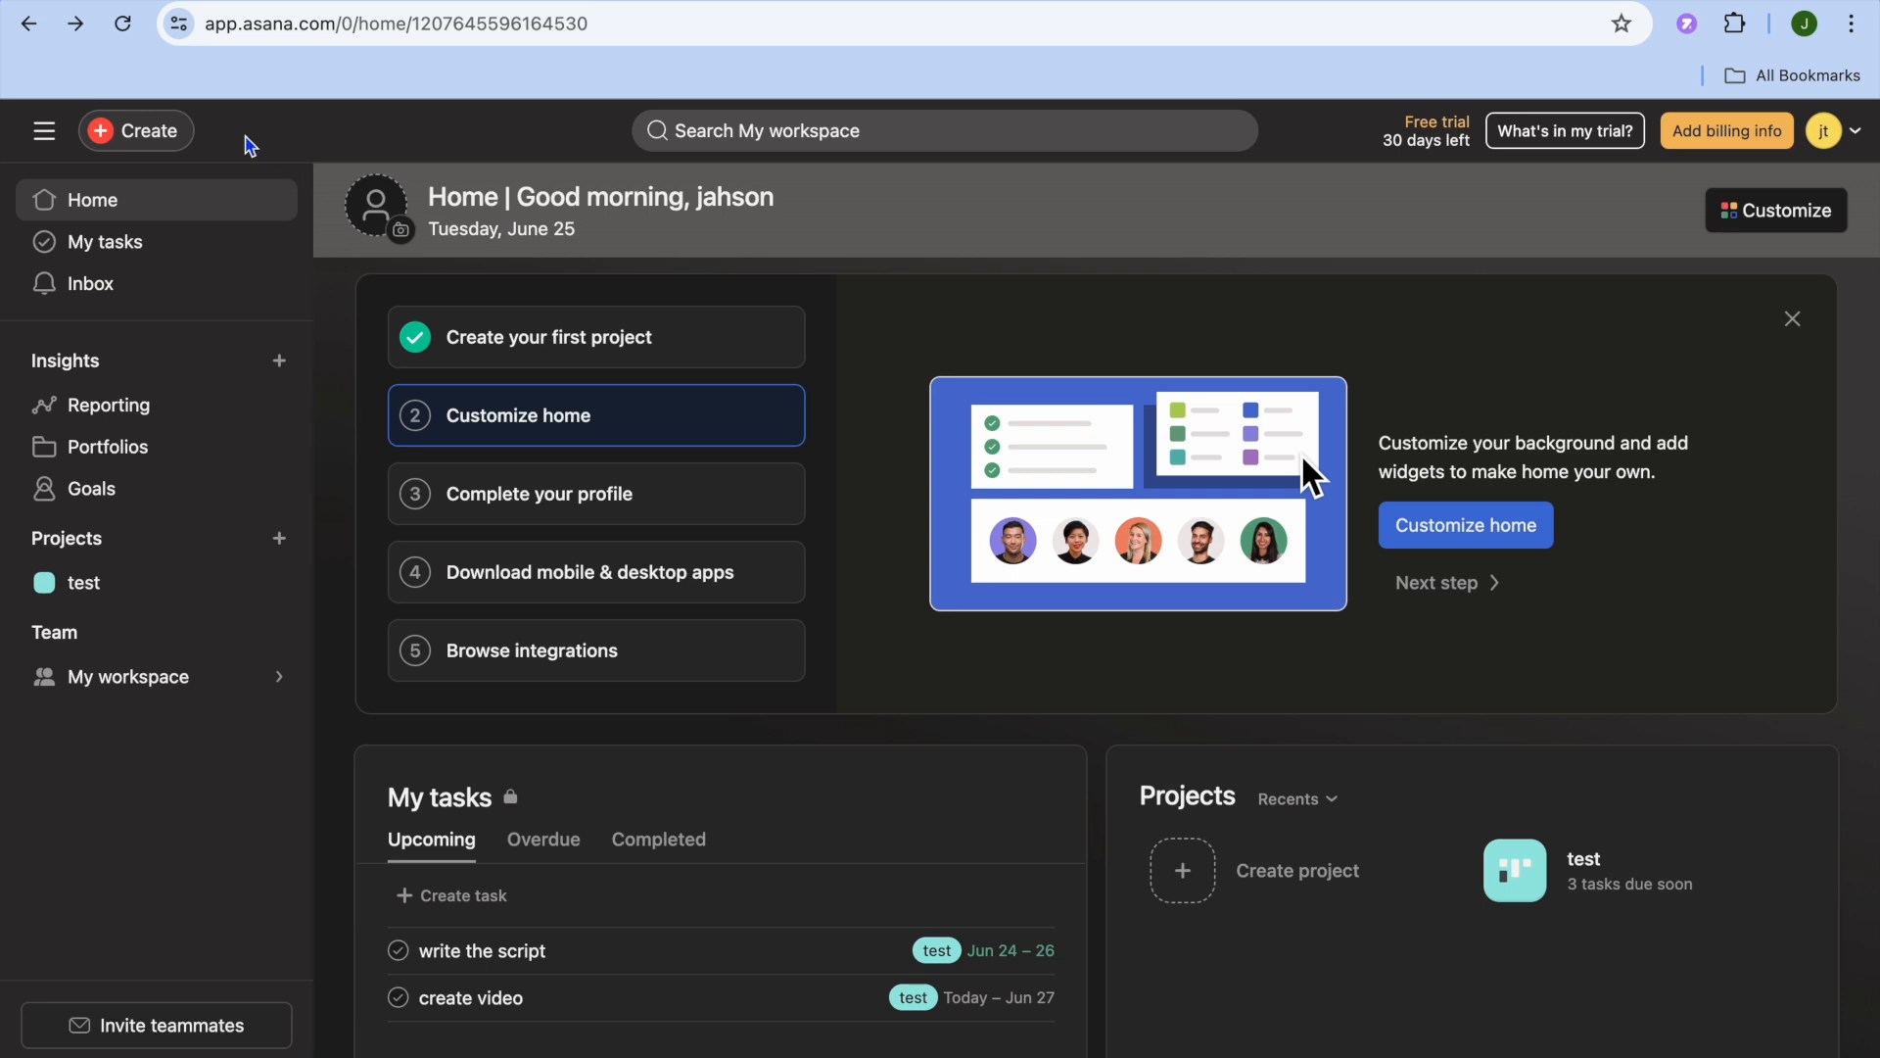
- Start a new project from the template library and preview the Cross-Functional Project Plan, Work Requests, 1:1 Meeting Agenda and Event Planning templates
left_click(119, 135)
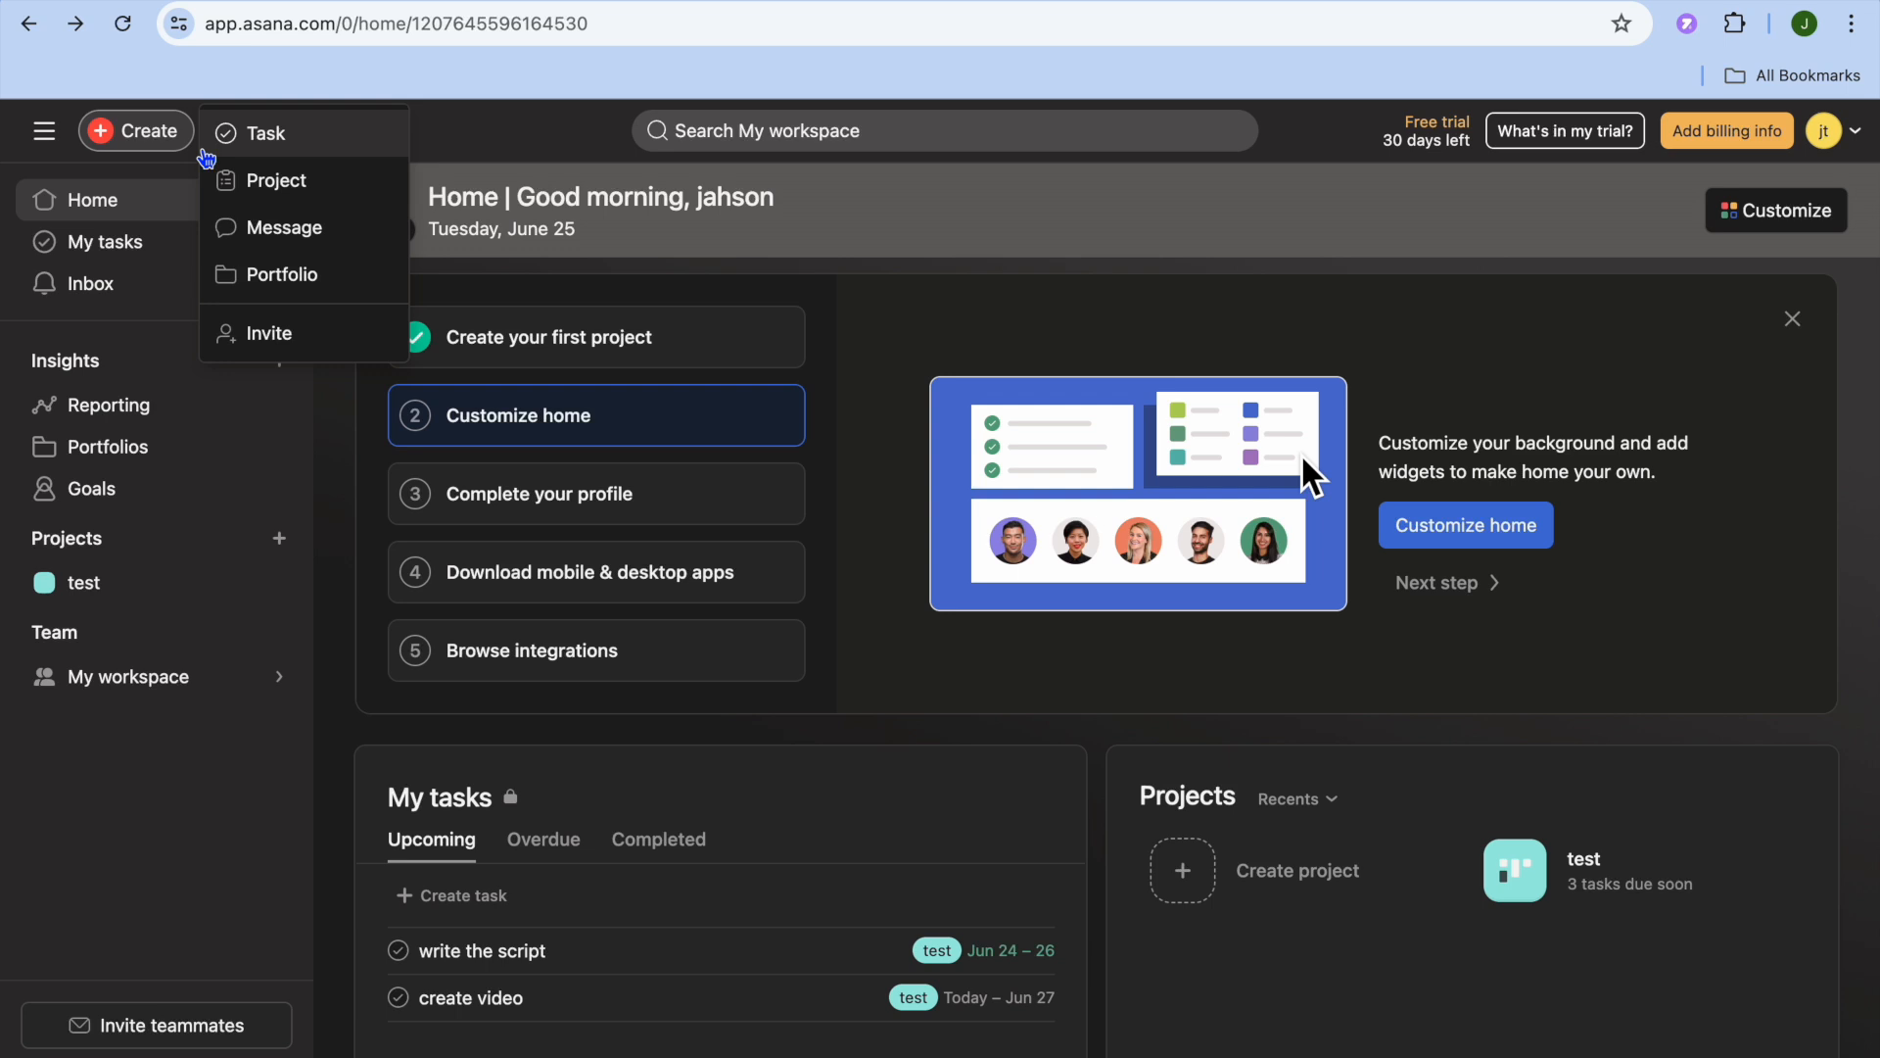
left_click(277, 190)
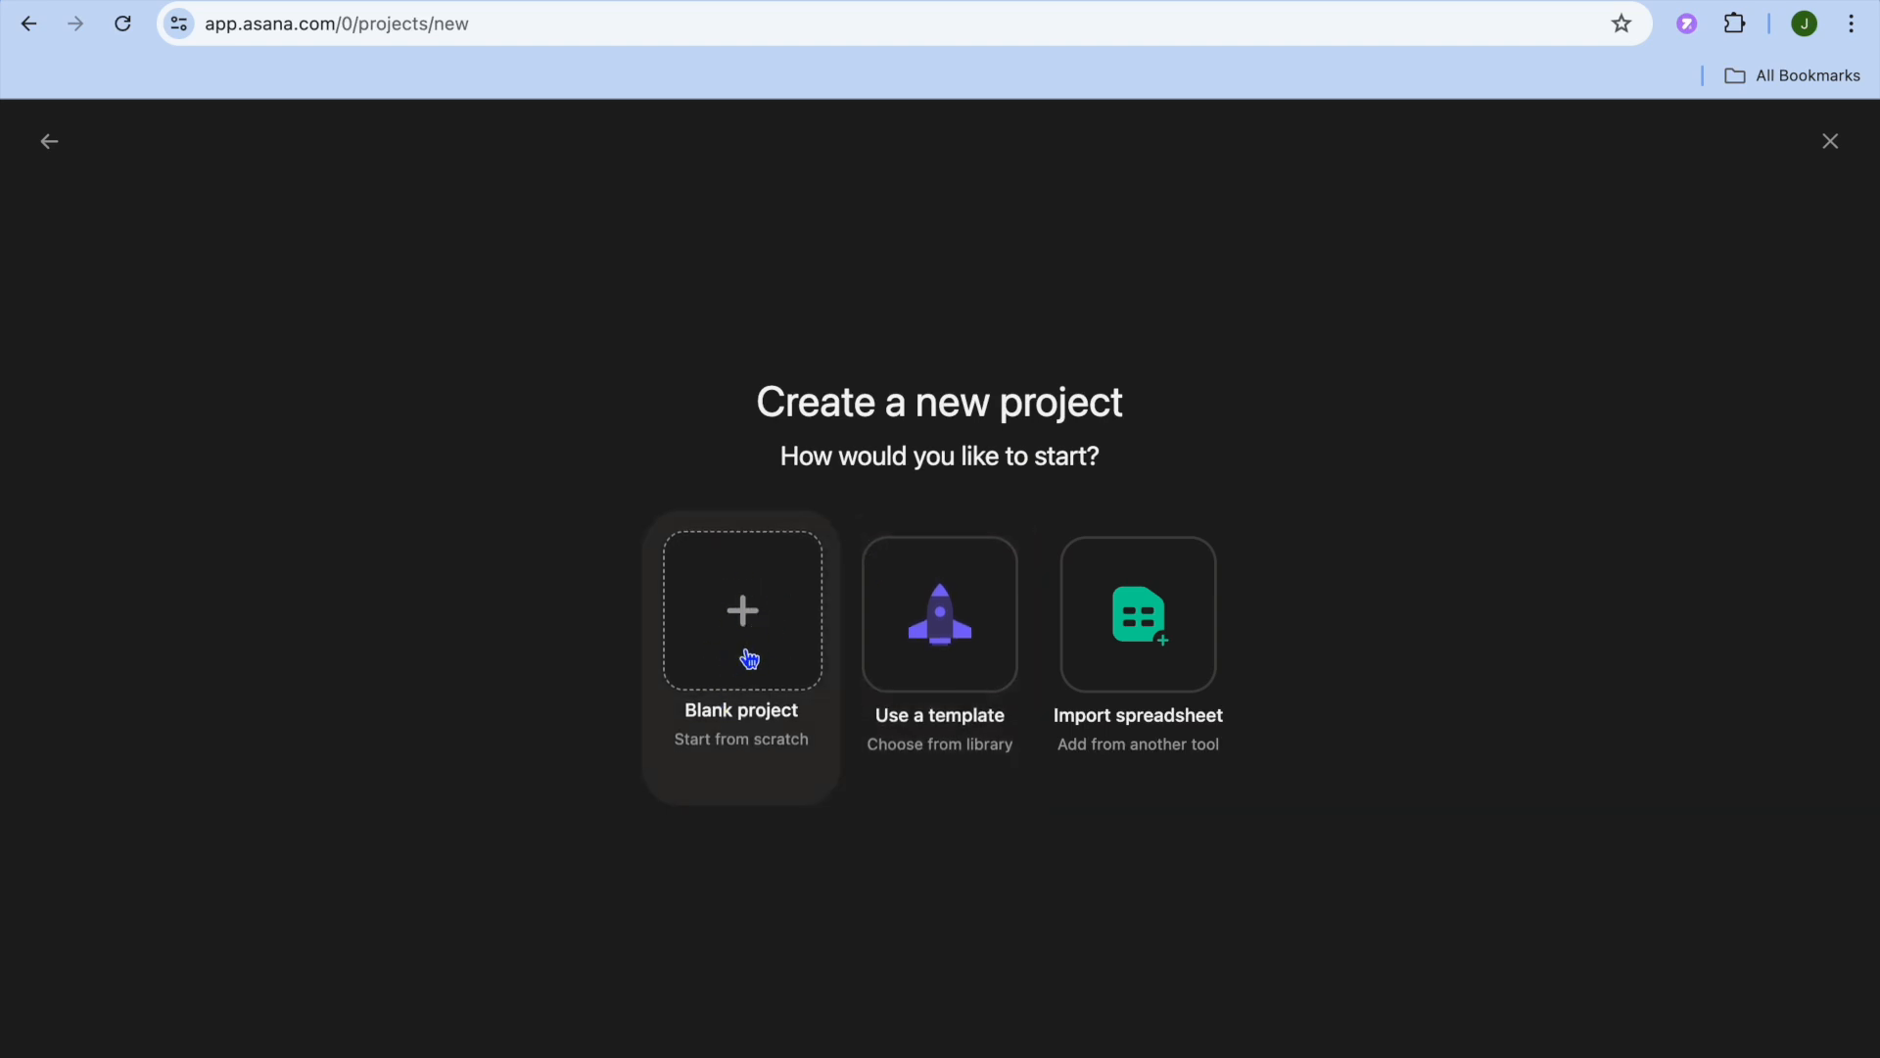
left_click(926, 659)
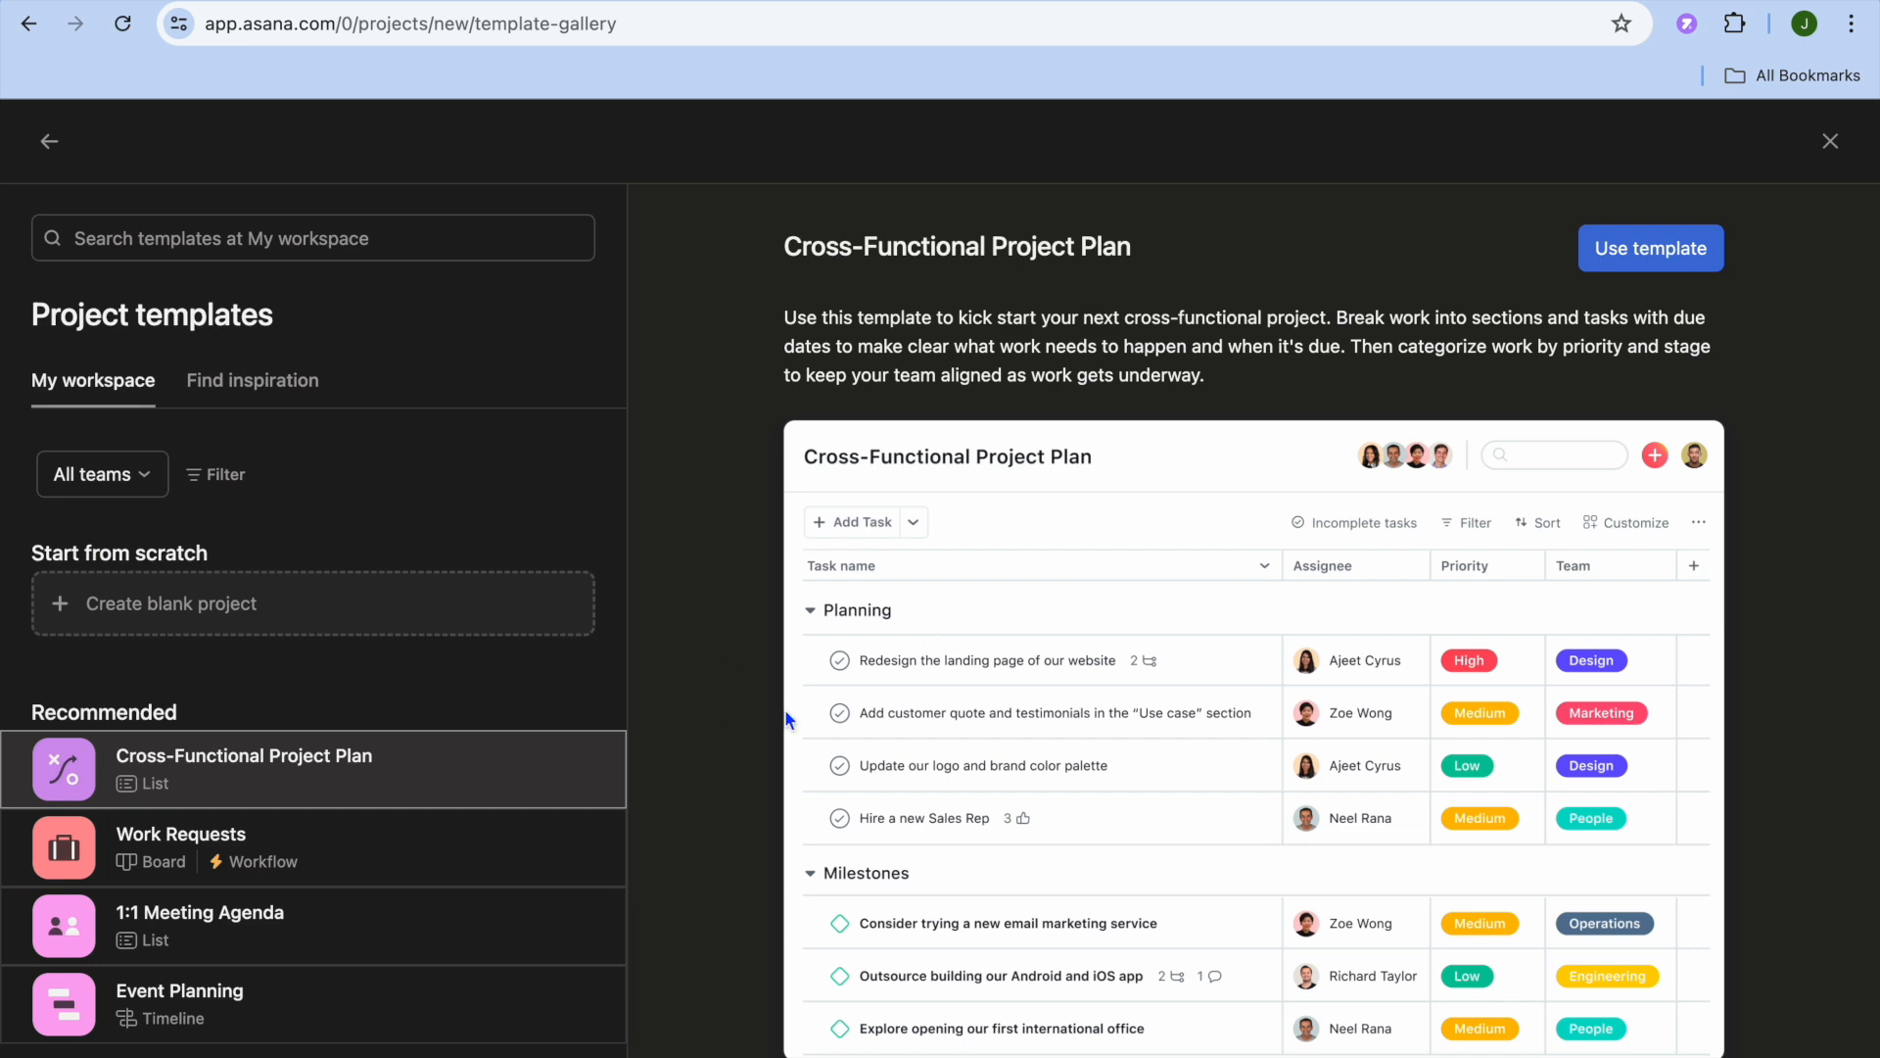
scroll(785, 709, "down", 3)
scroll(785, 709, "up", 1)
scroll(784, 709, "up", 2)
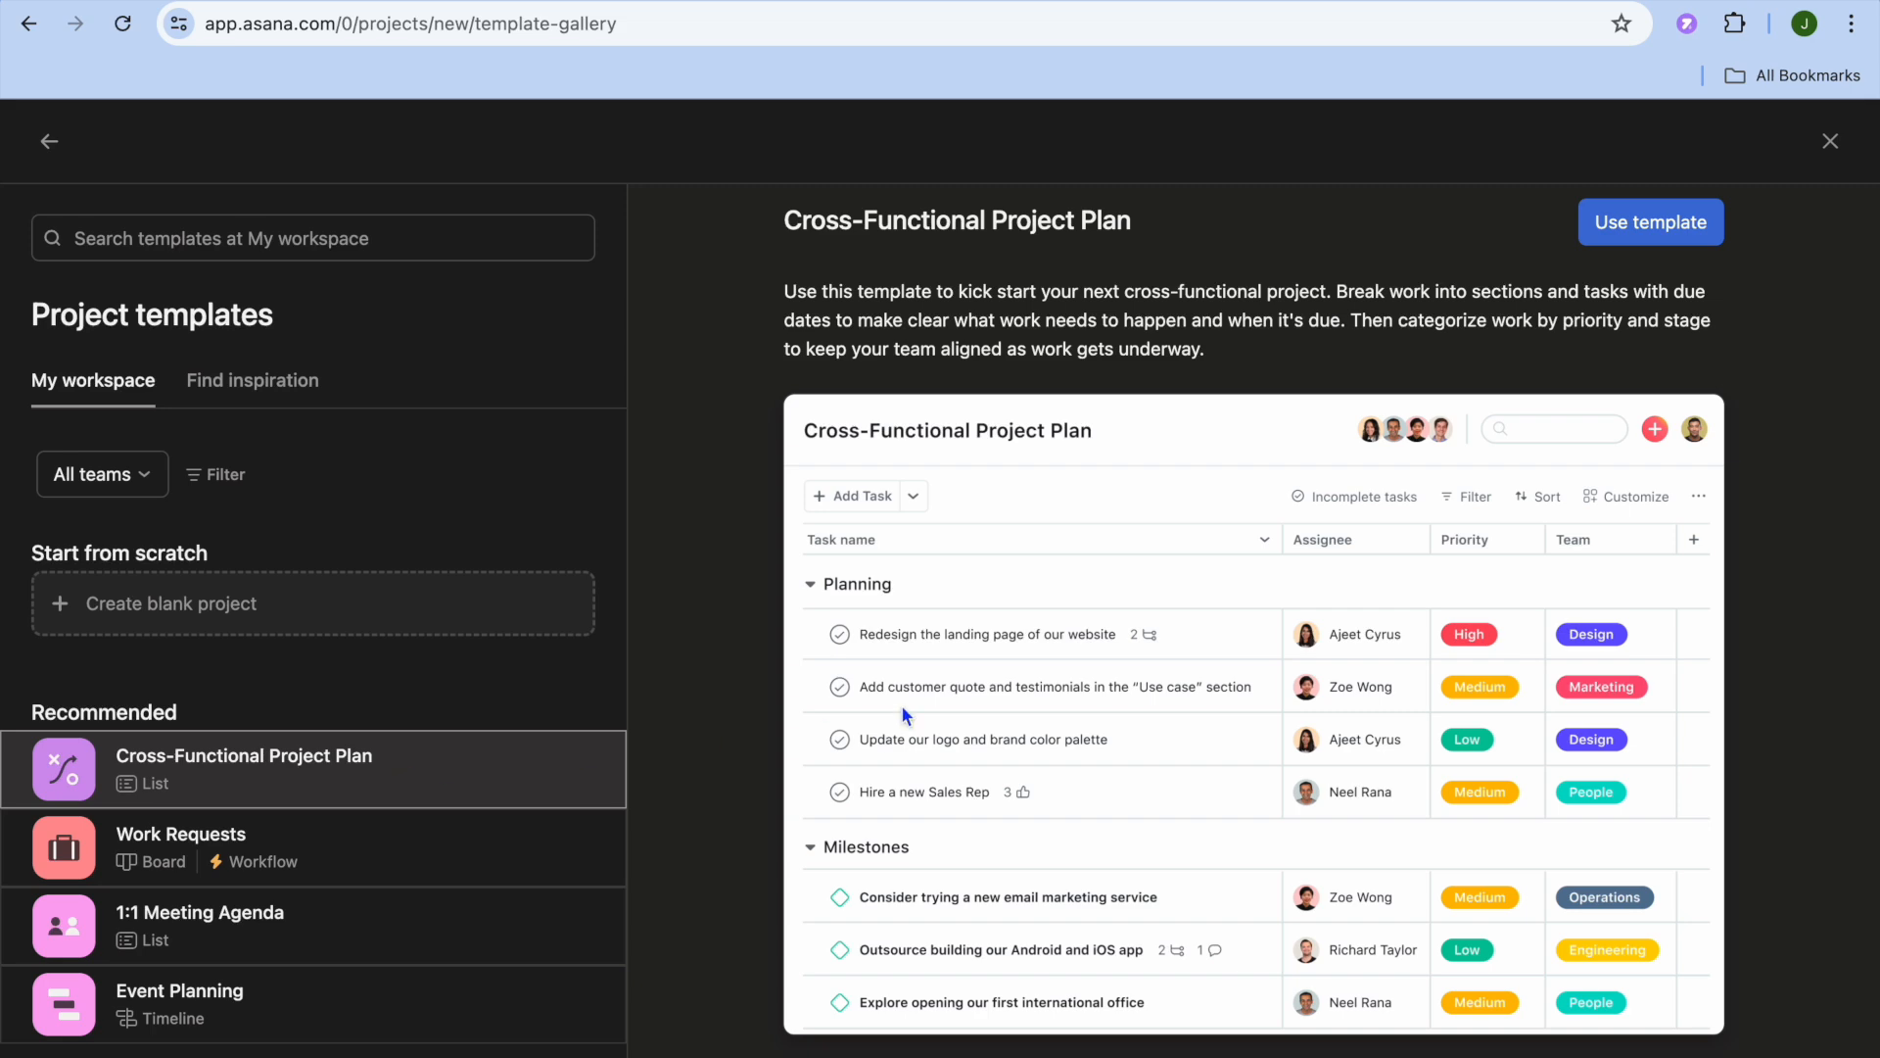
scroll(901, 705, "down", 5)
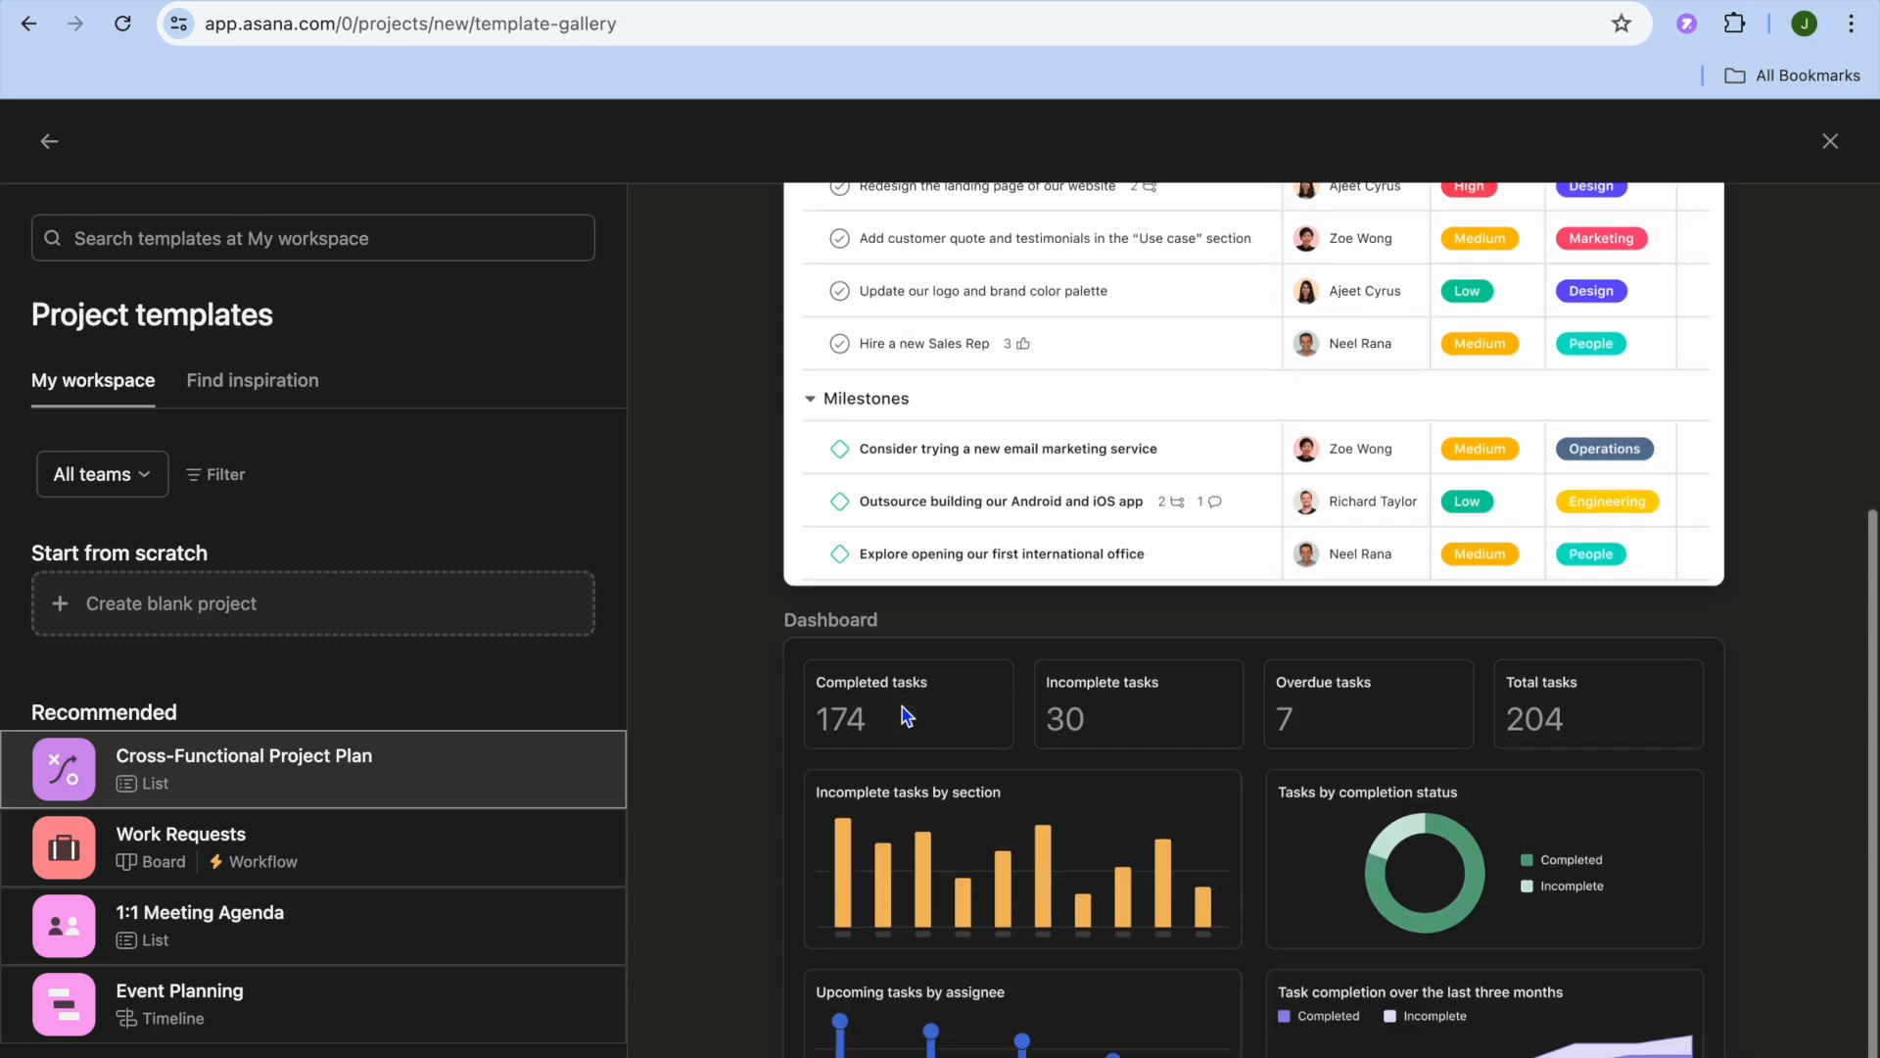
left_click(420, 874)
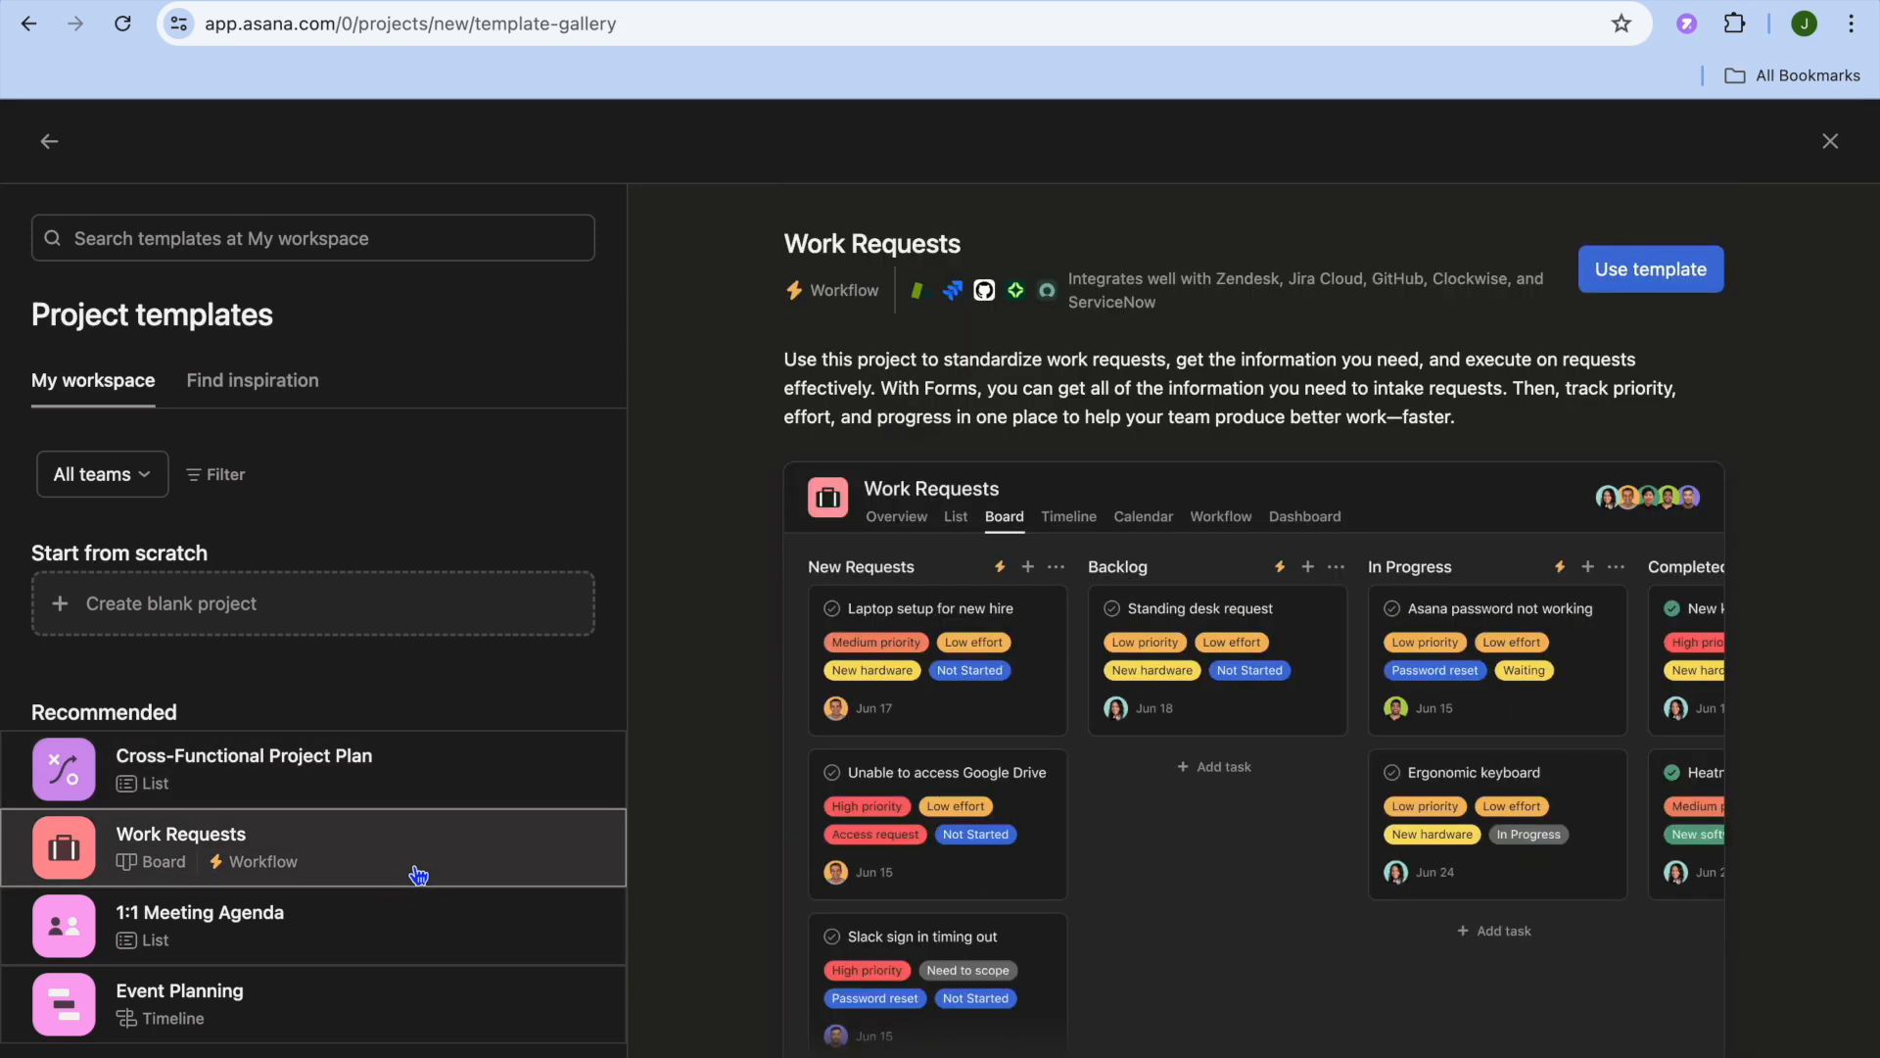
left_click(374, 930)
left_click(397, 1011)
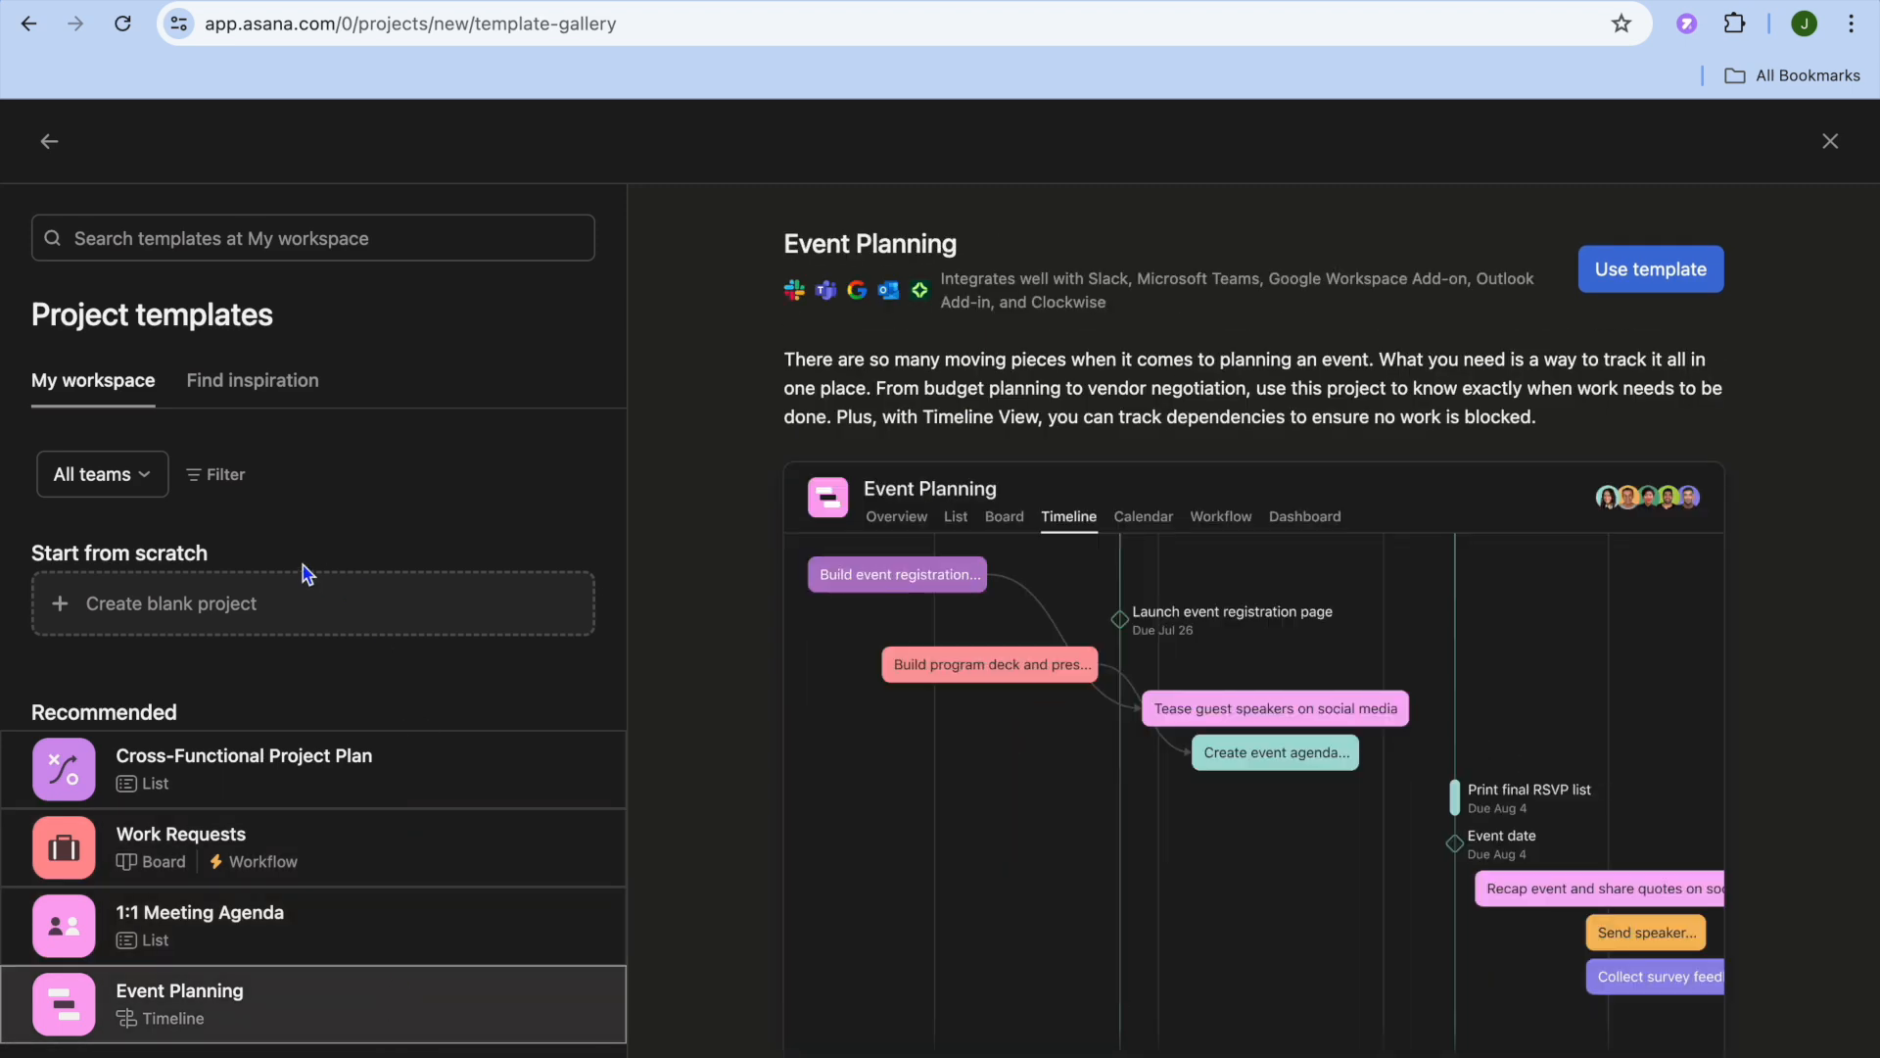
- Start a blank project named "youtube video" and check its privacy options, keeping My workspace
left_click(160, 603)
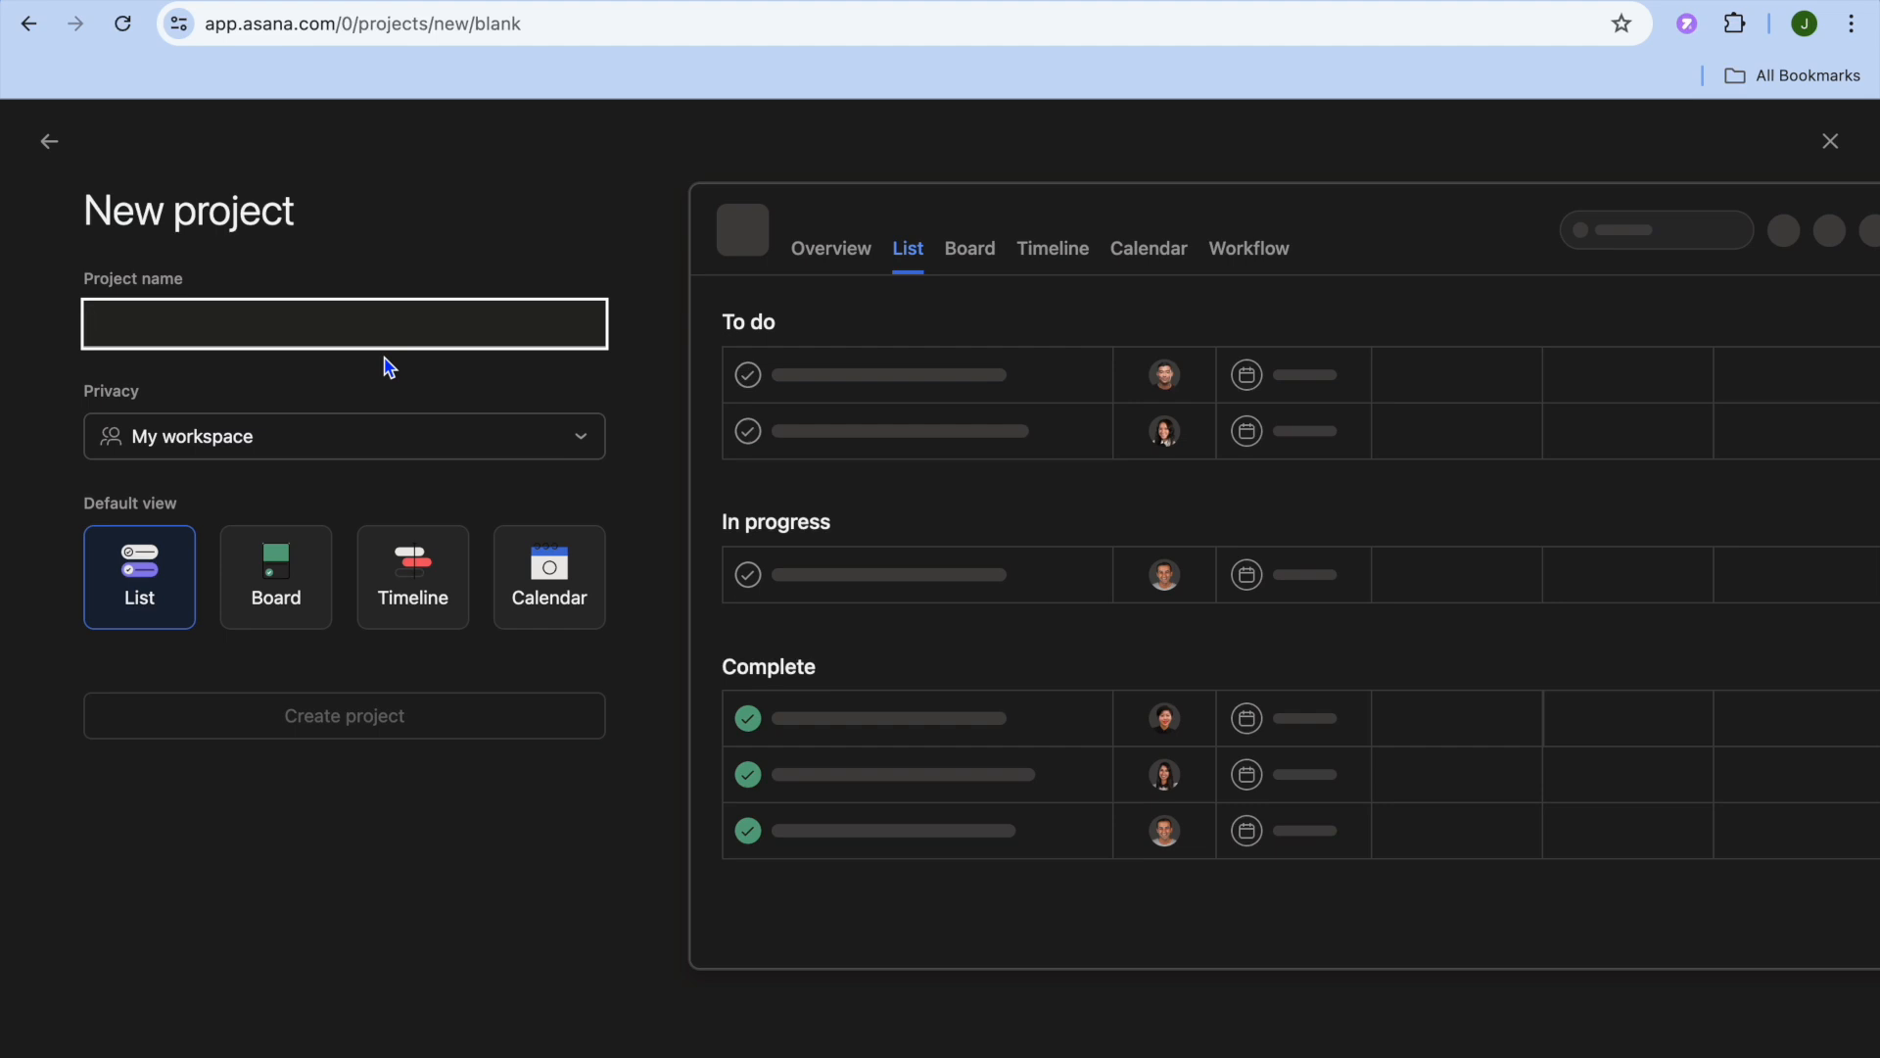
type("youtube ")
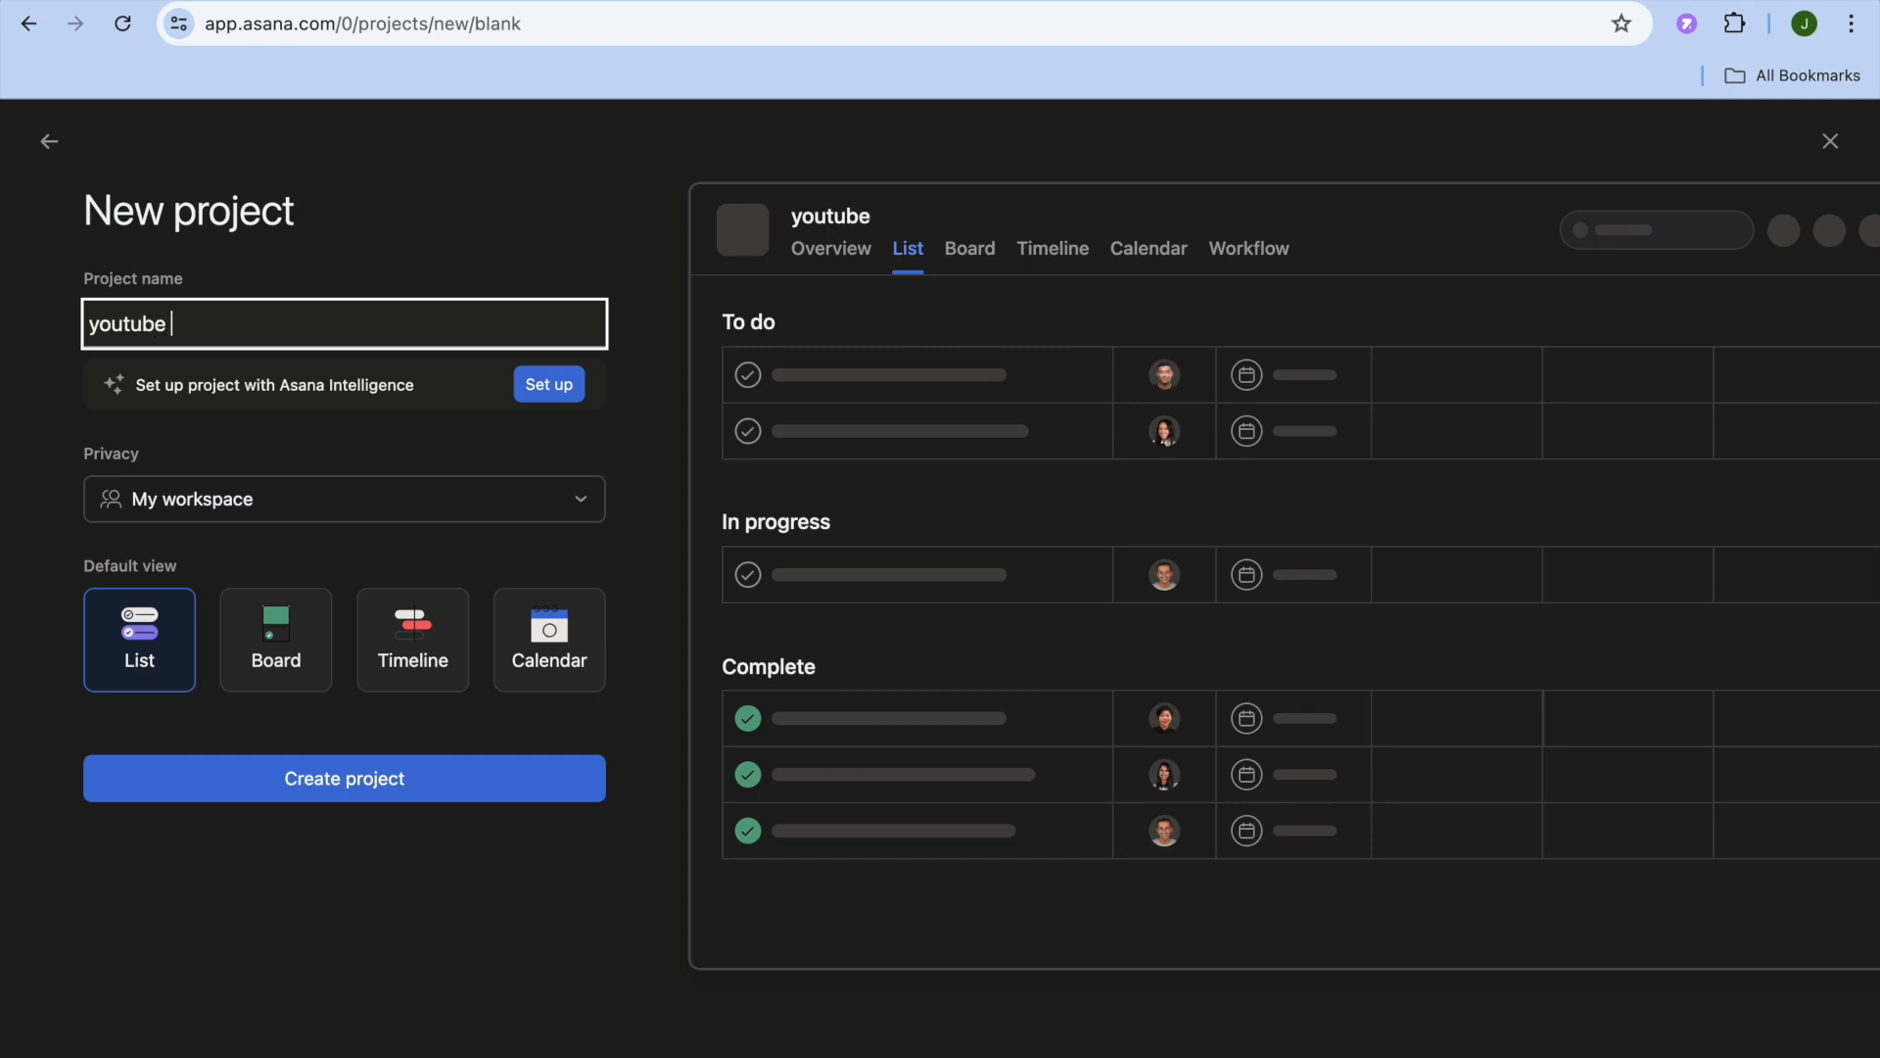
type("video")
left_click(416, 437)
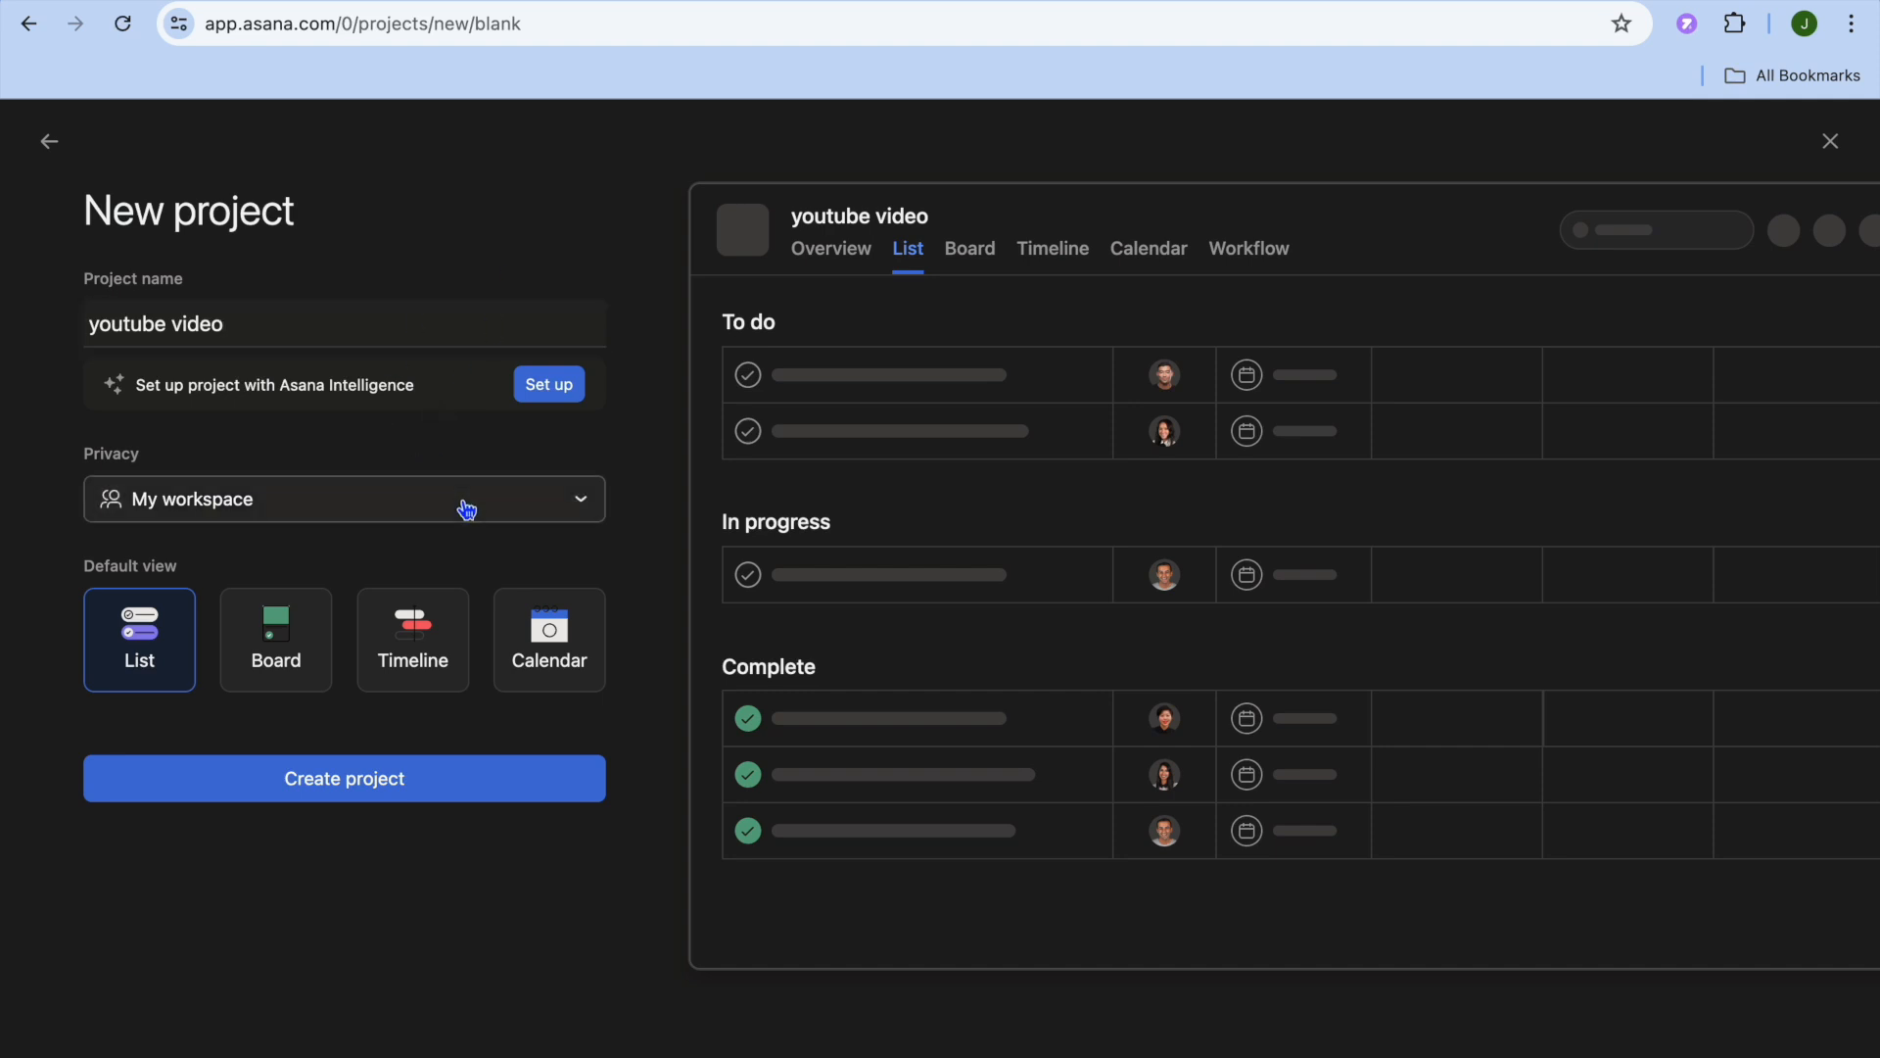
left_click(512, 519)
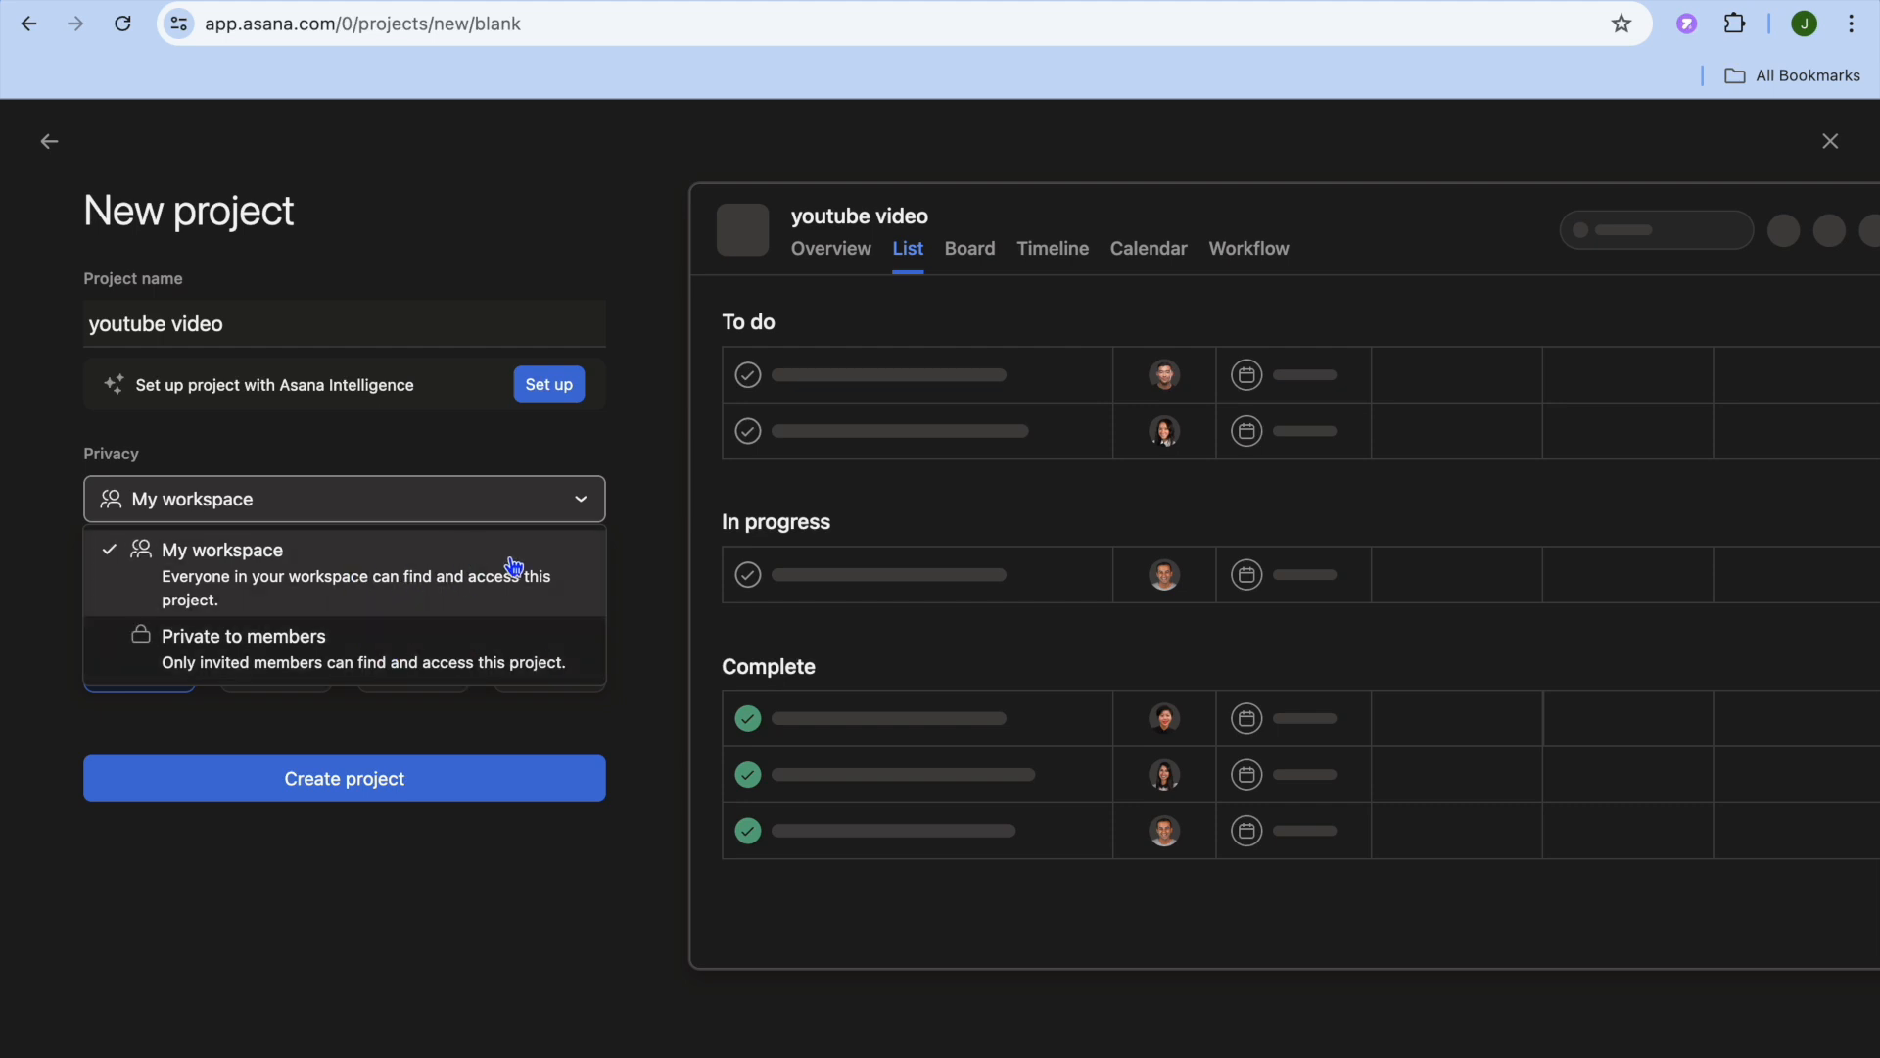
left_click(653, 592)
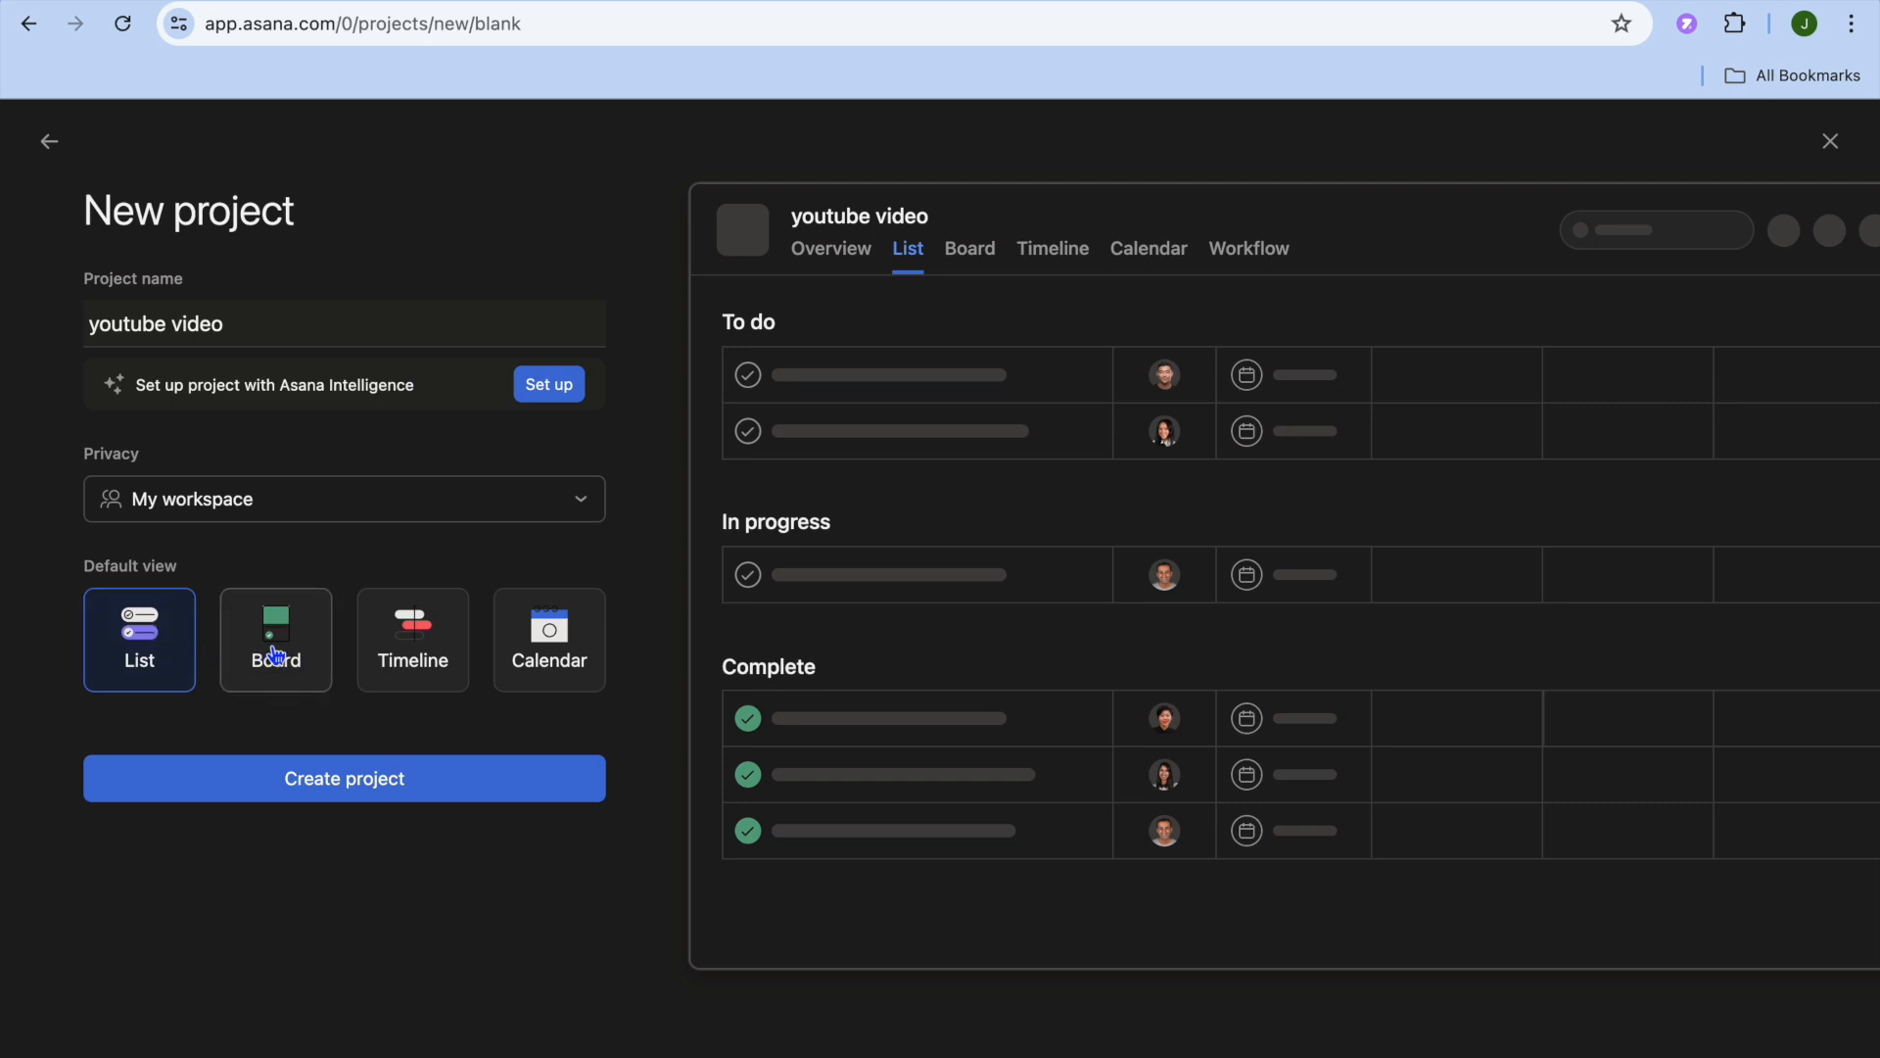
- Compare the Board, Timeline and Calendar default views, choose List, and create the project
left_click(275, 654)
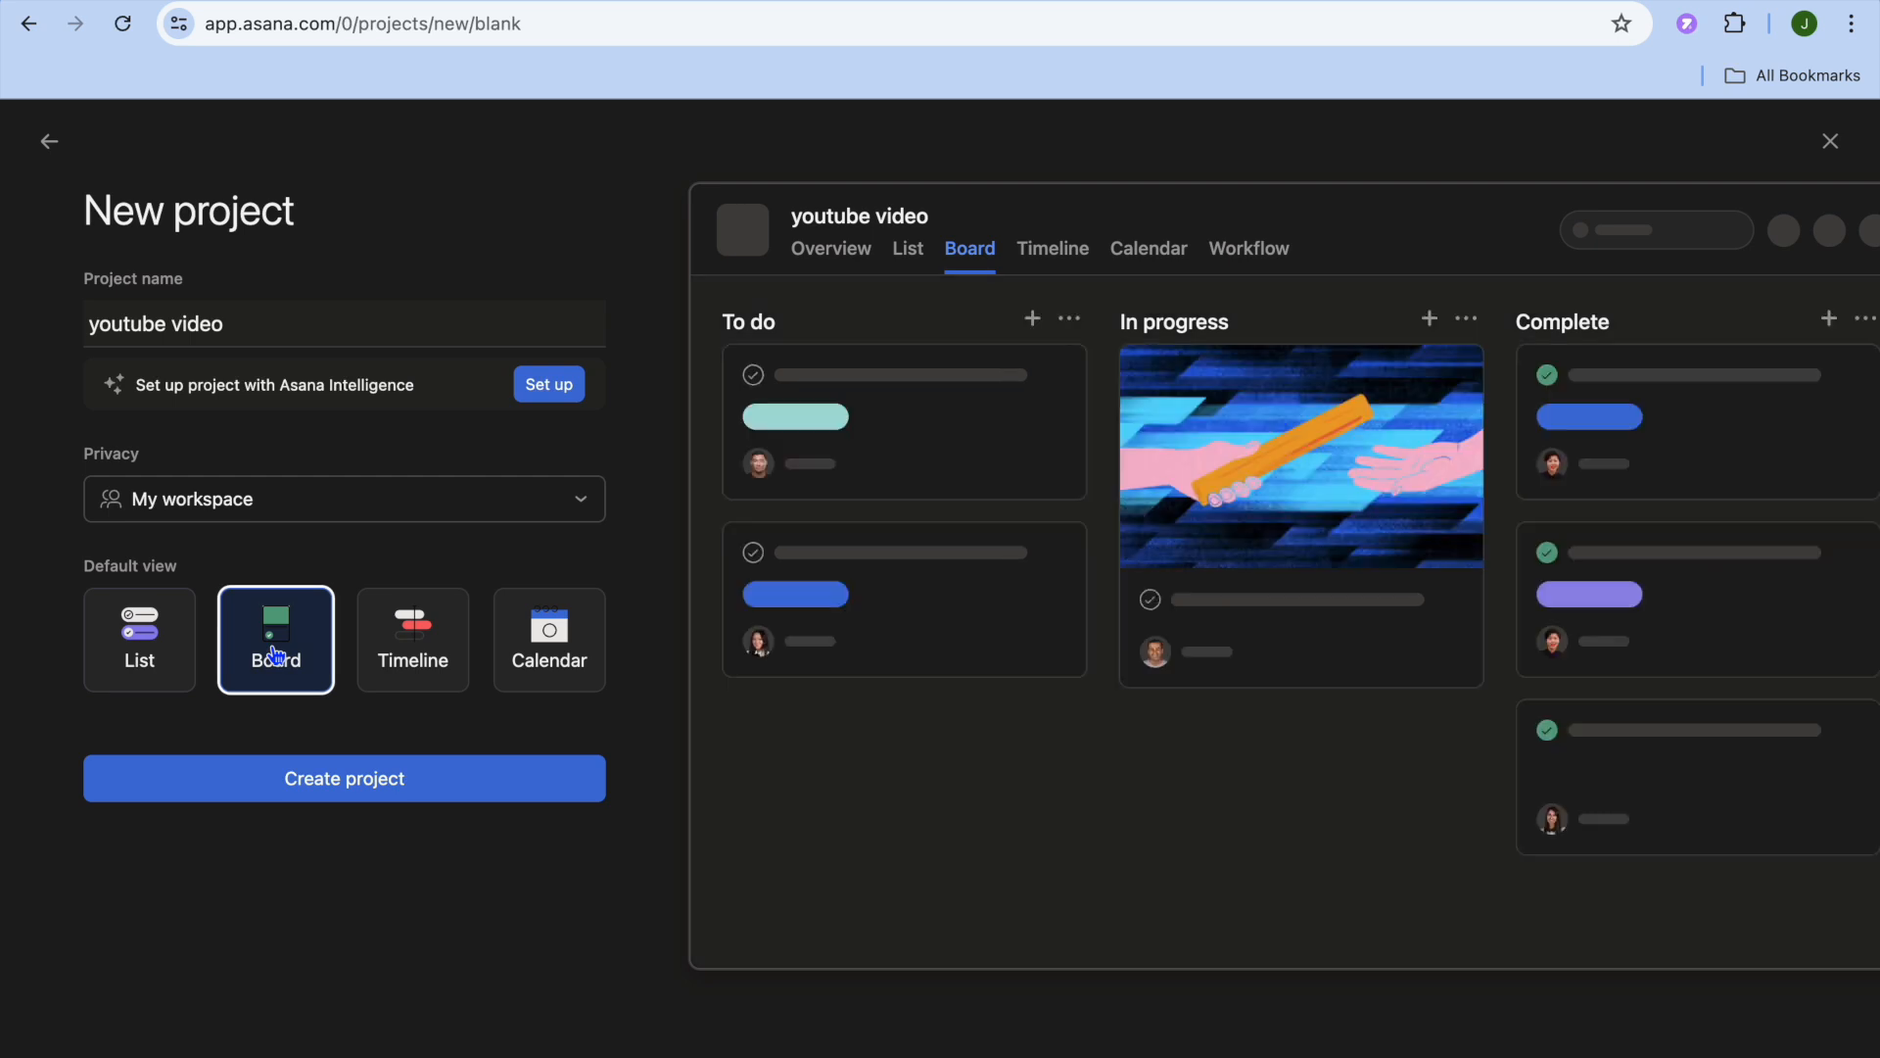
left_click(419, 654)
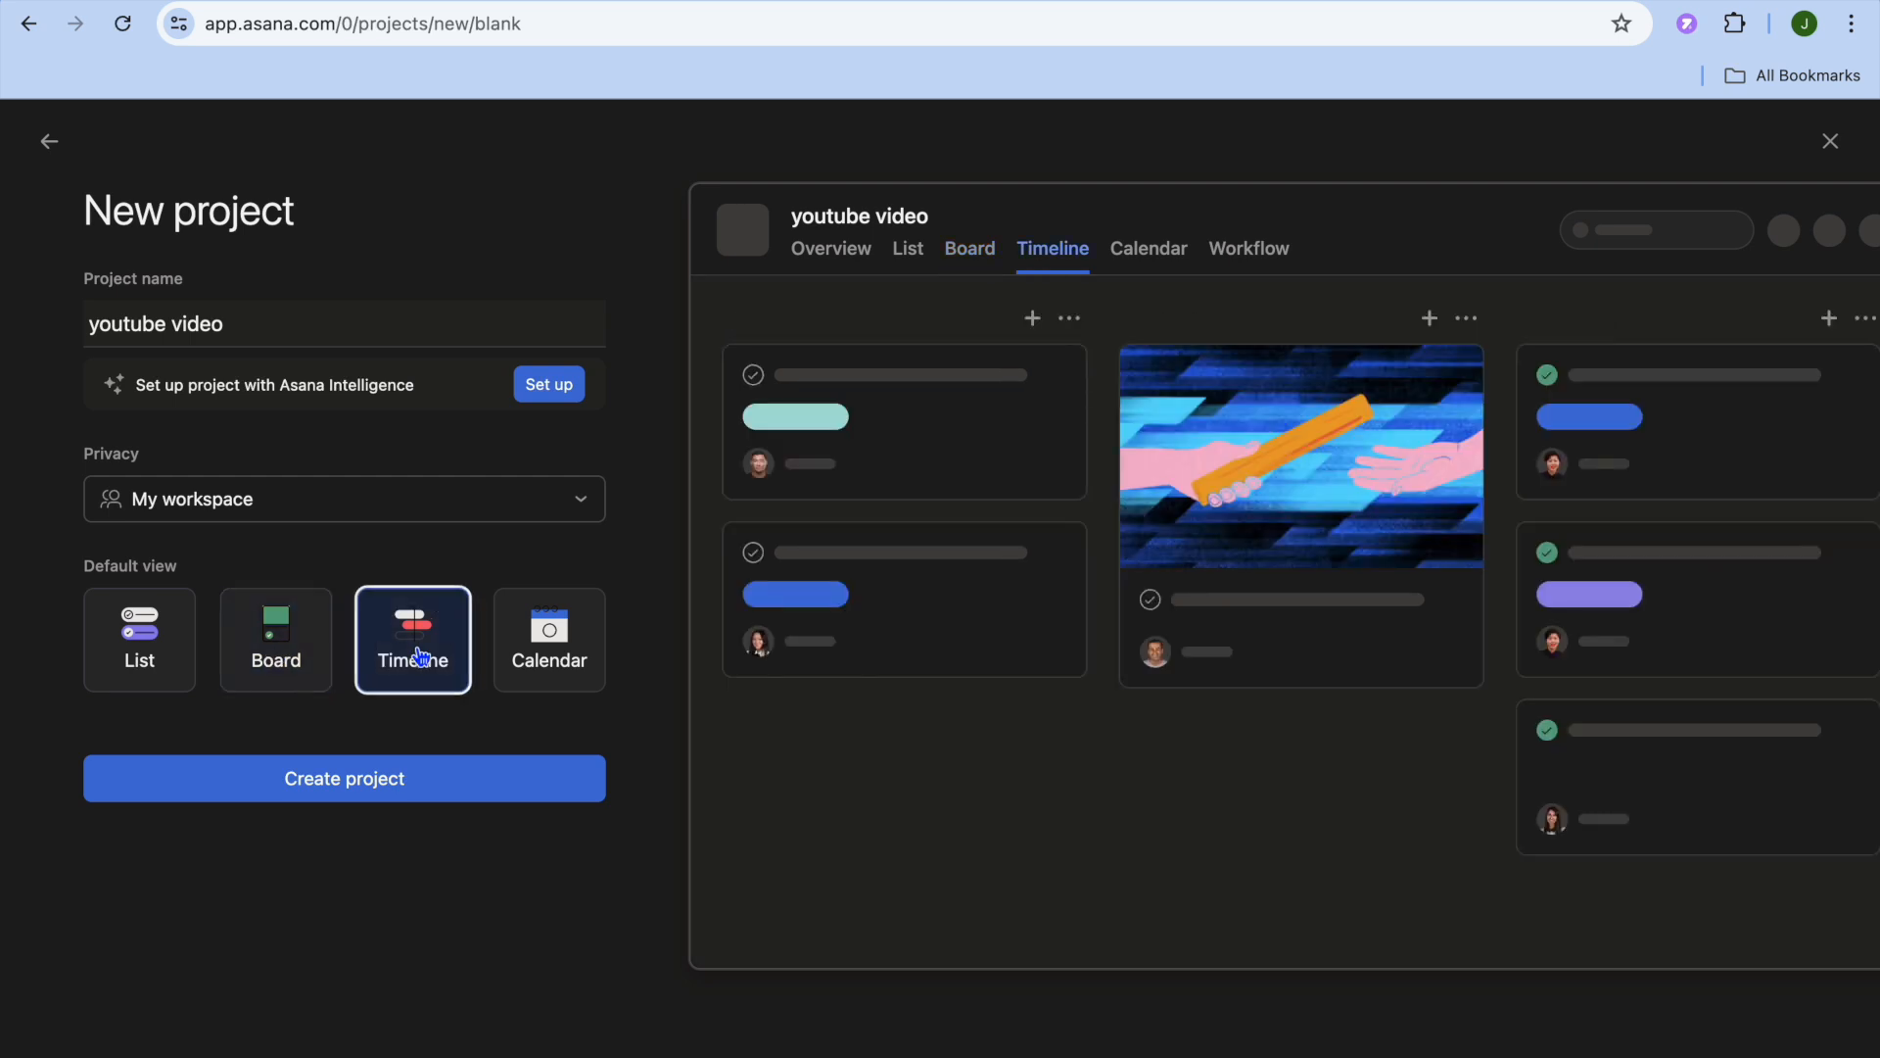
left_click(541, 647)
left_click(168, 653)
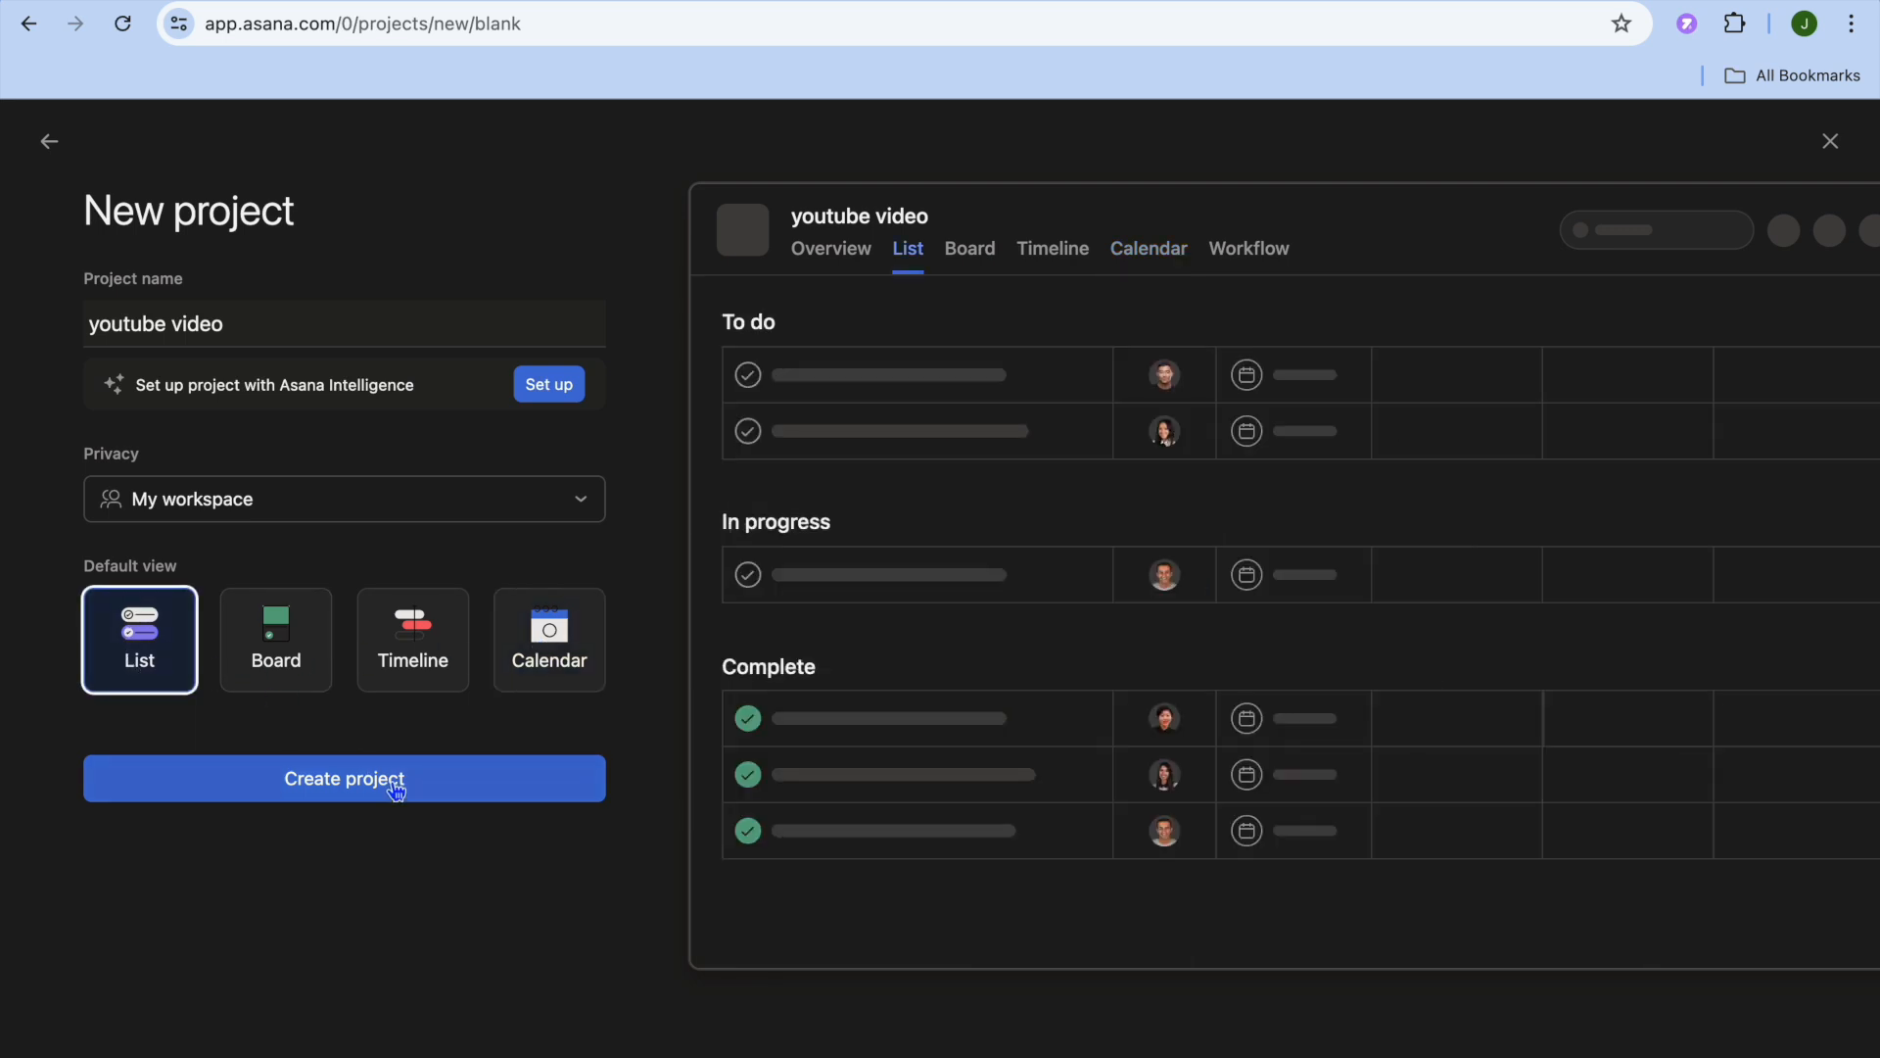
left_click(391, 782)
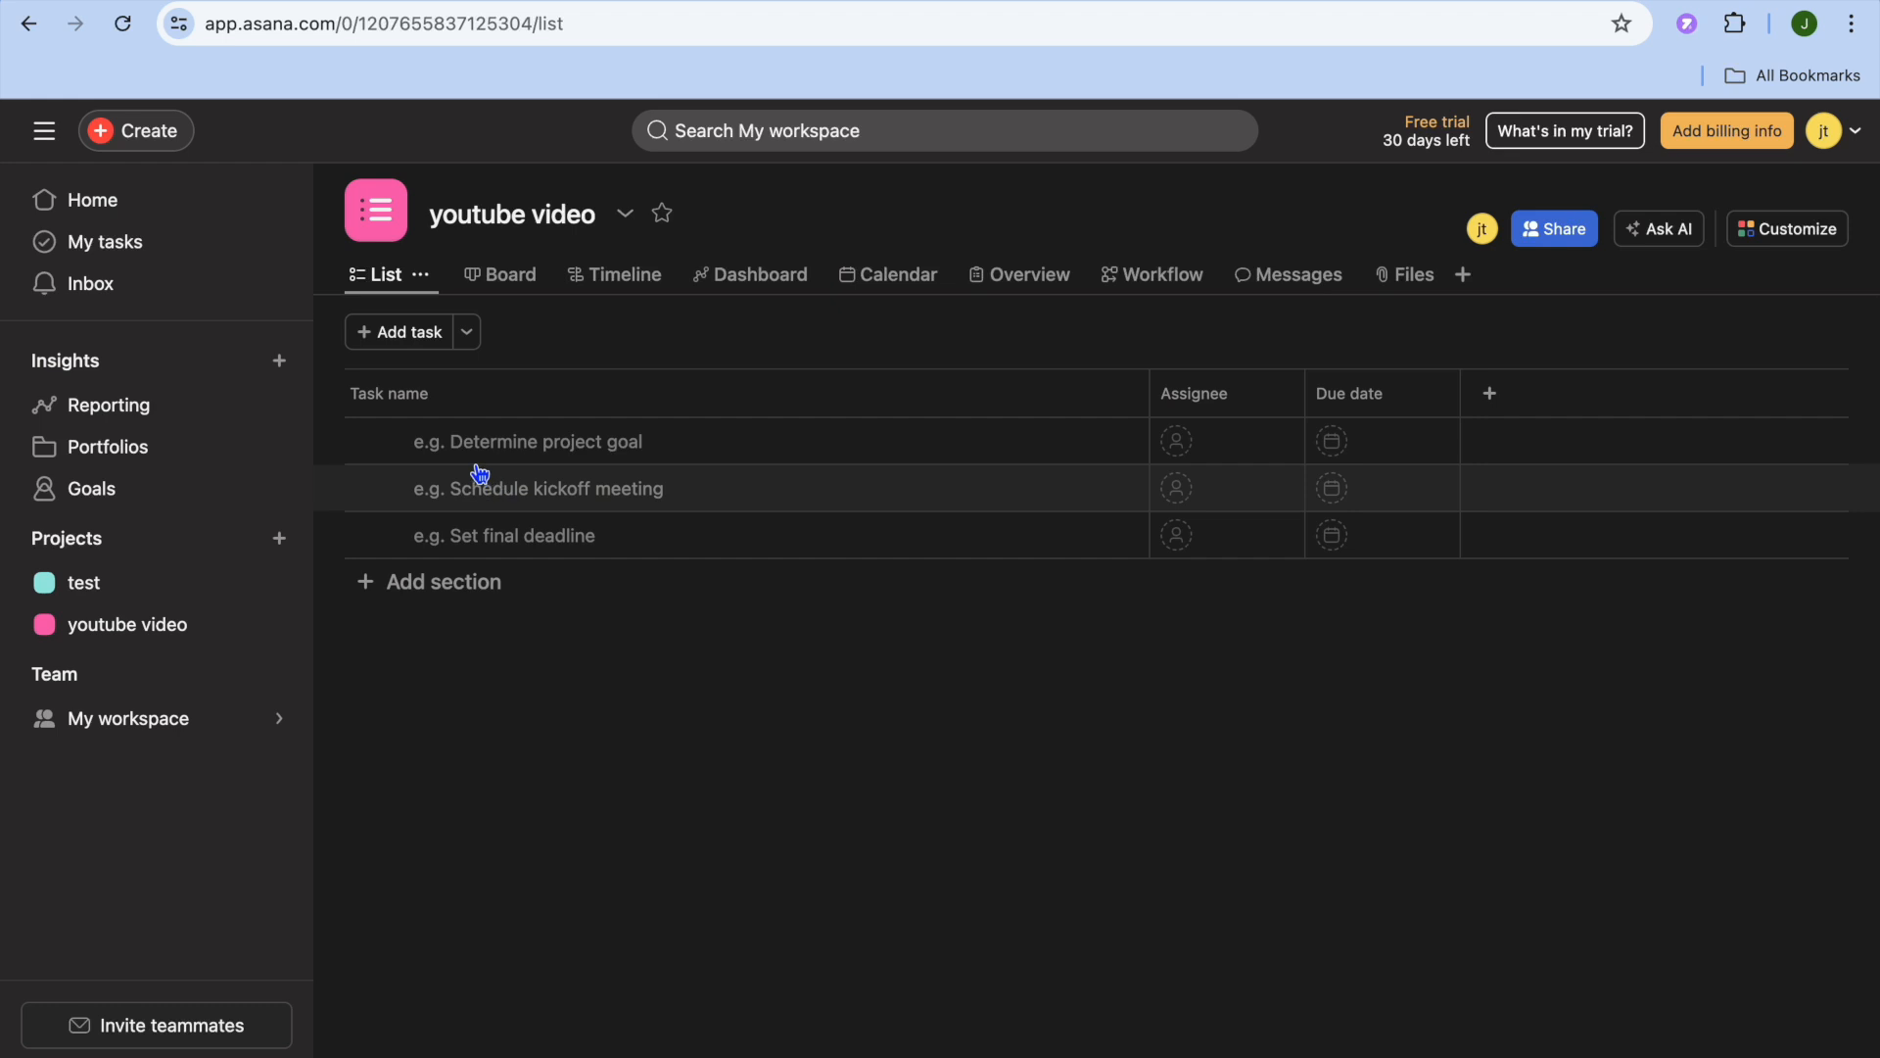
- Add a task named "come up with title" to the project with a due date of 06/27/24
left_click(392, 335)
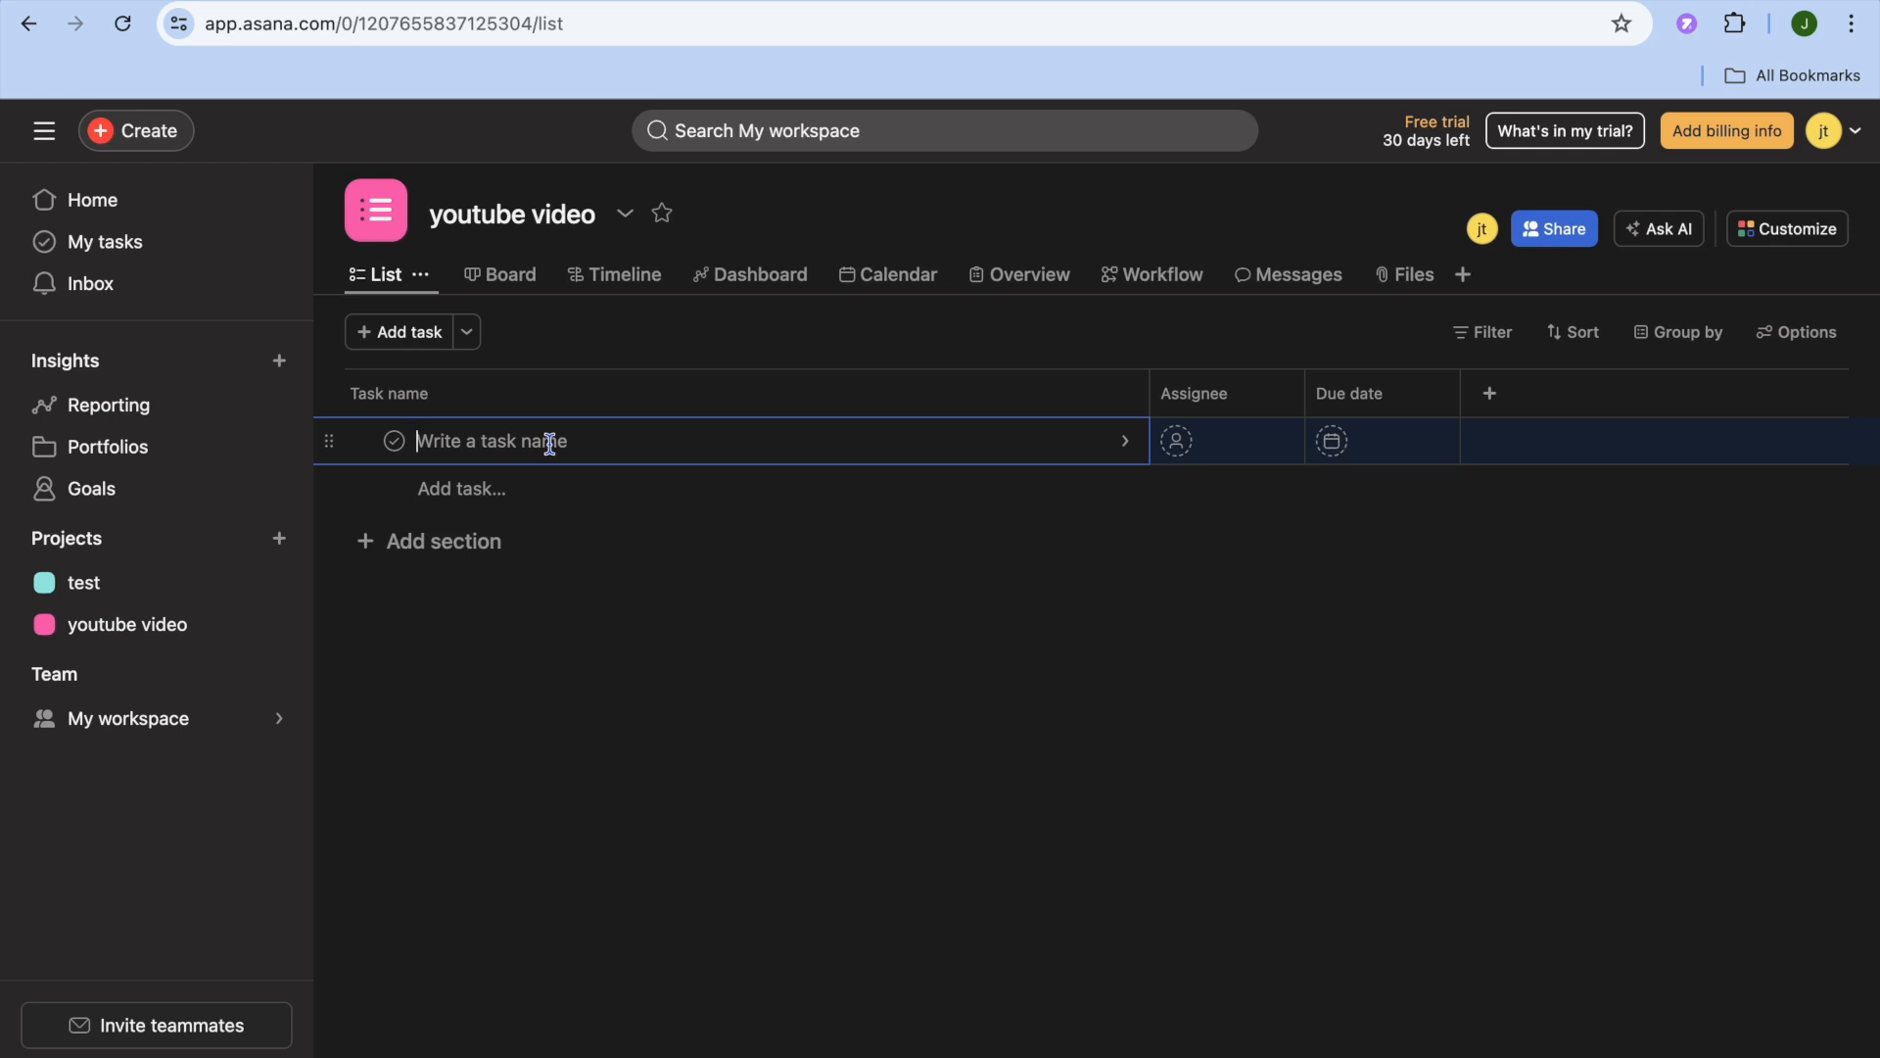
type("come ")
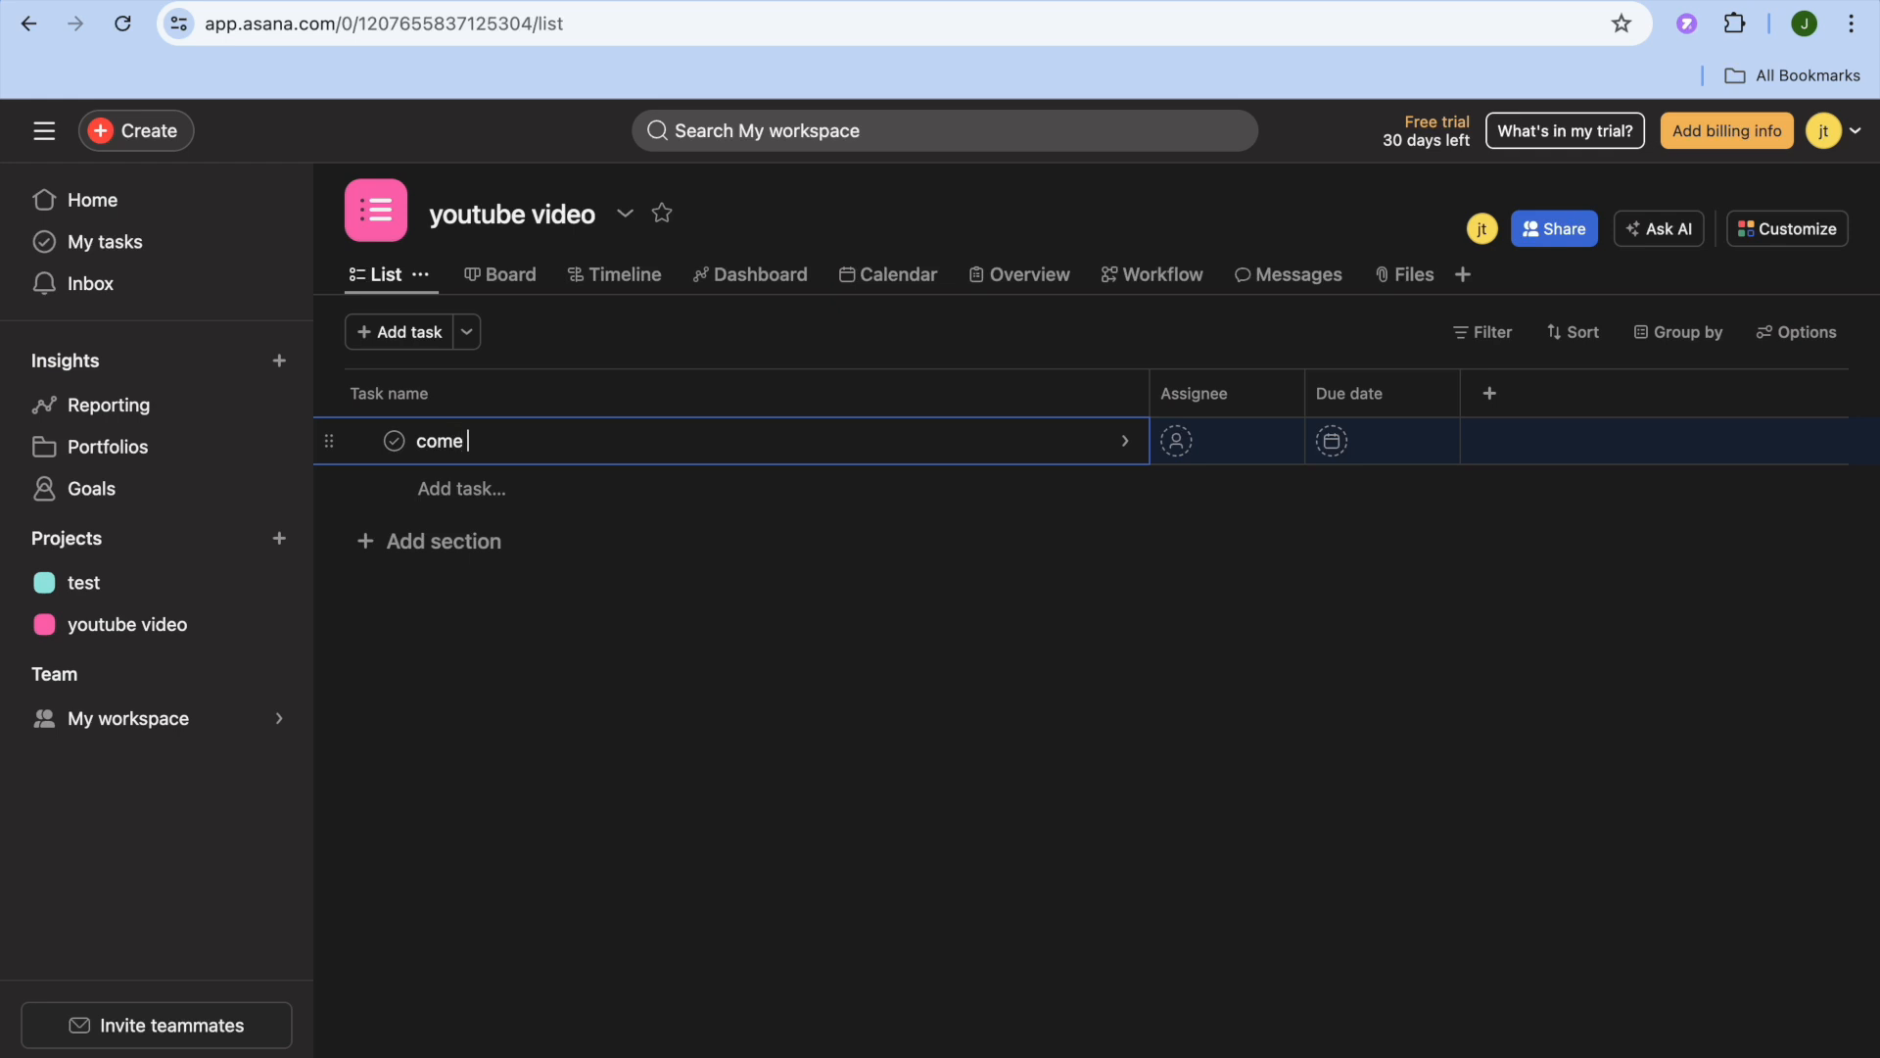
type("up with title")
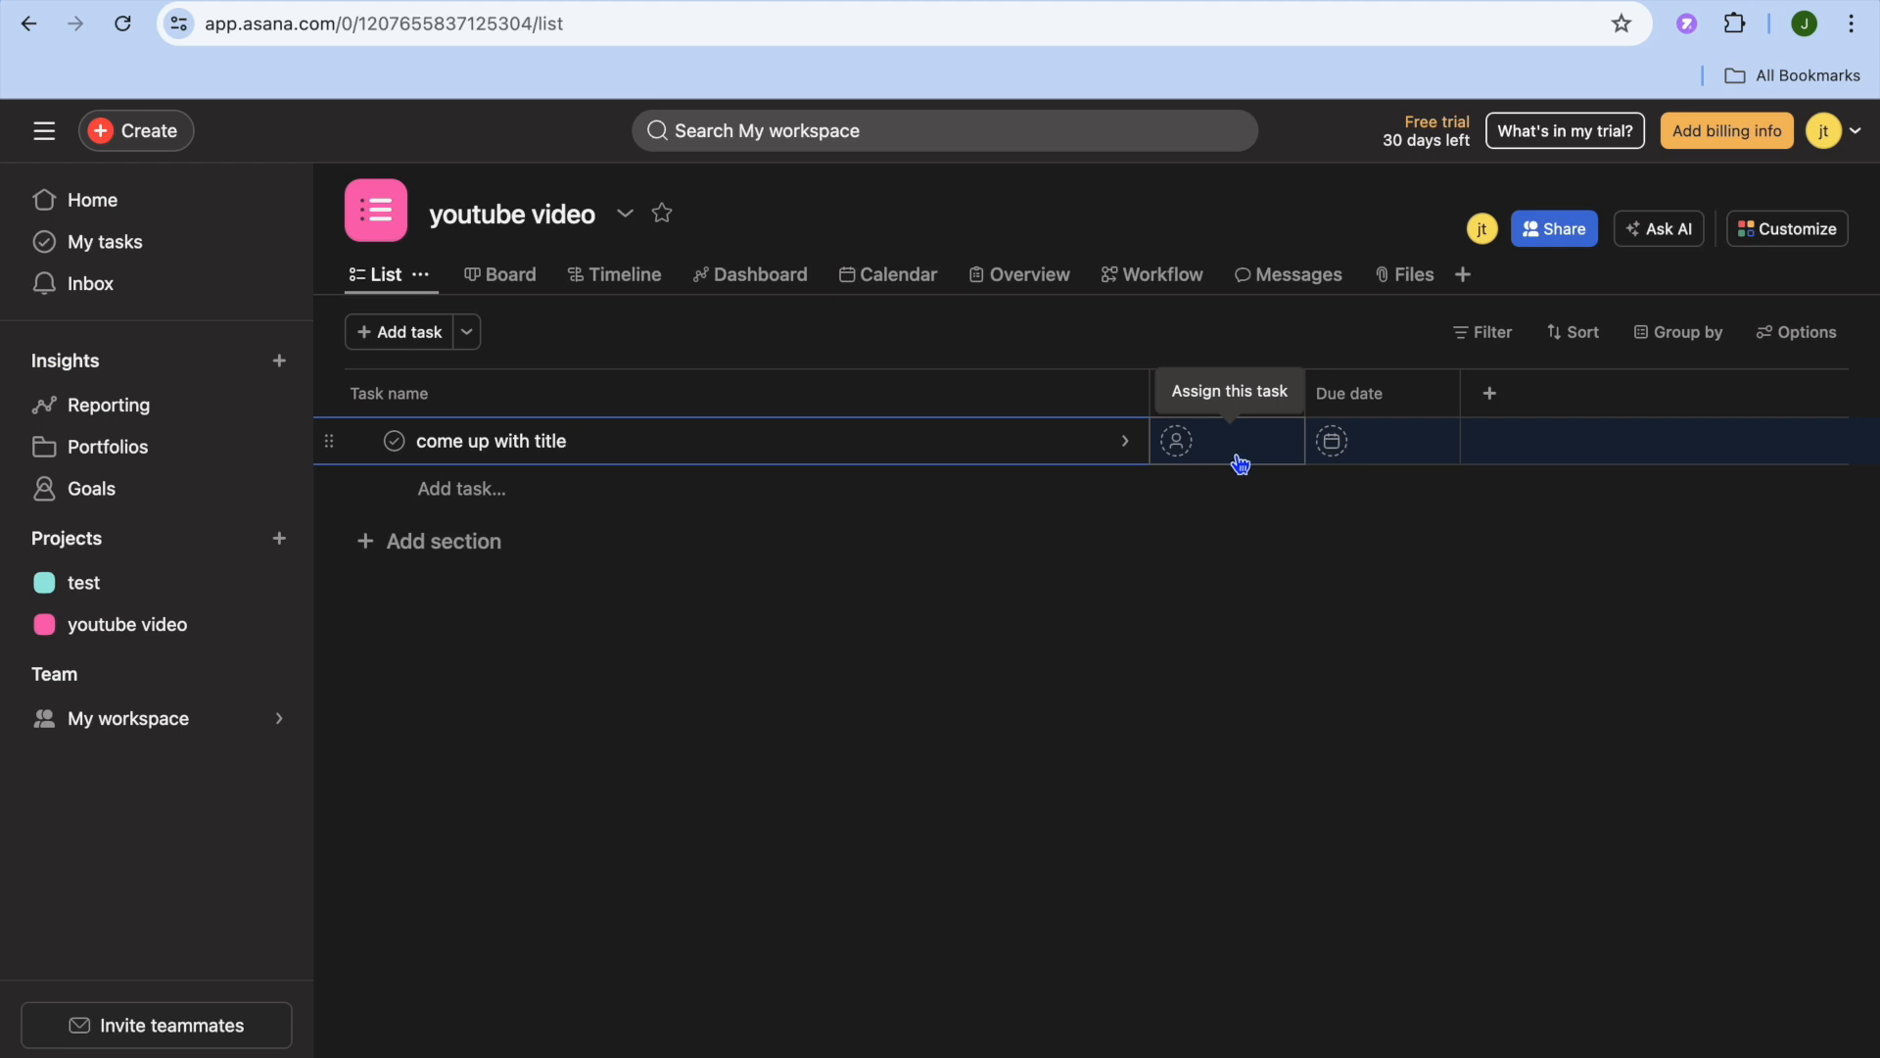
left_click(1363, 453)
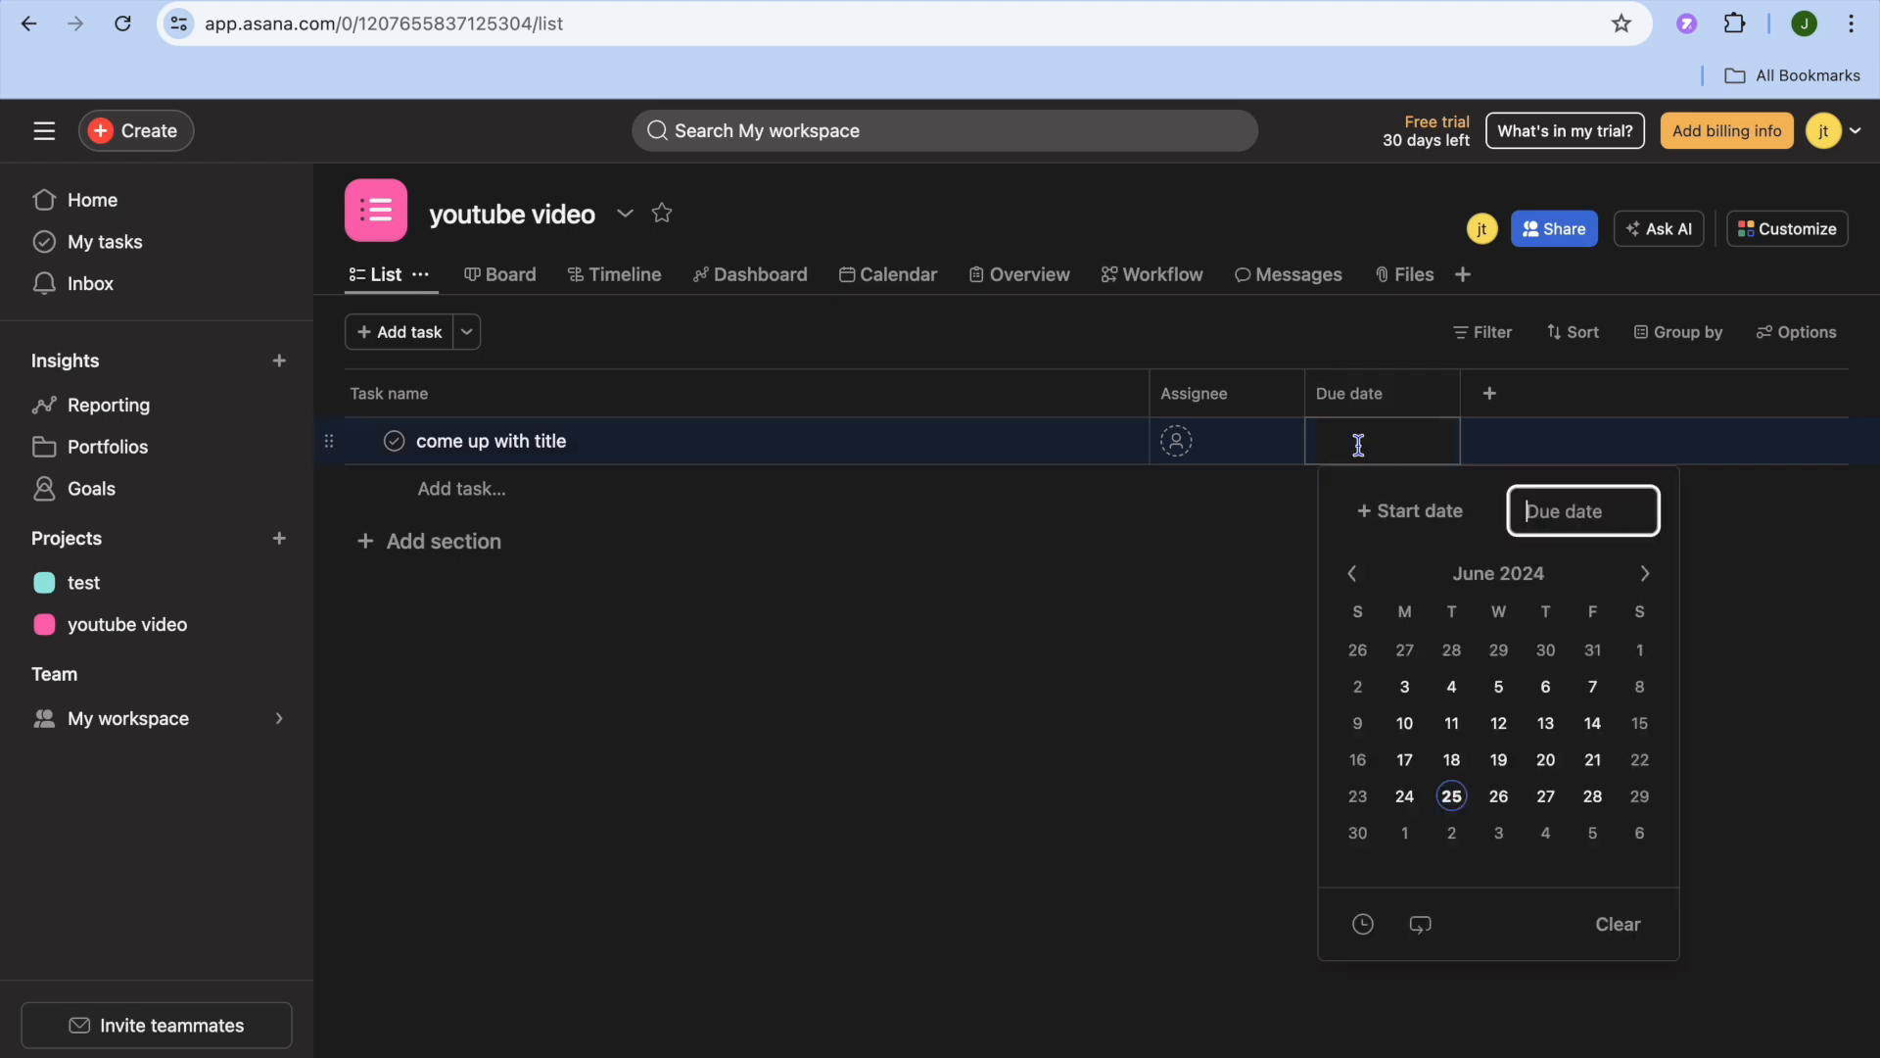
left_click(1552, 803)
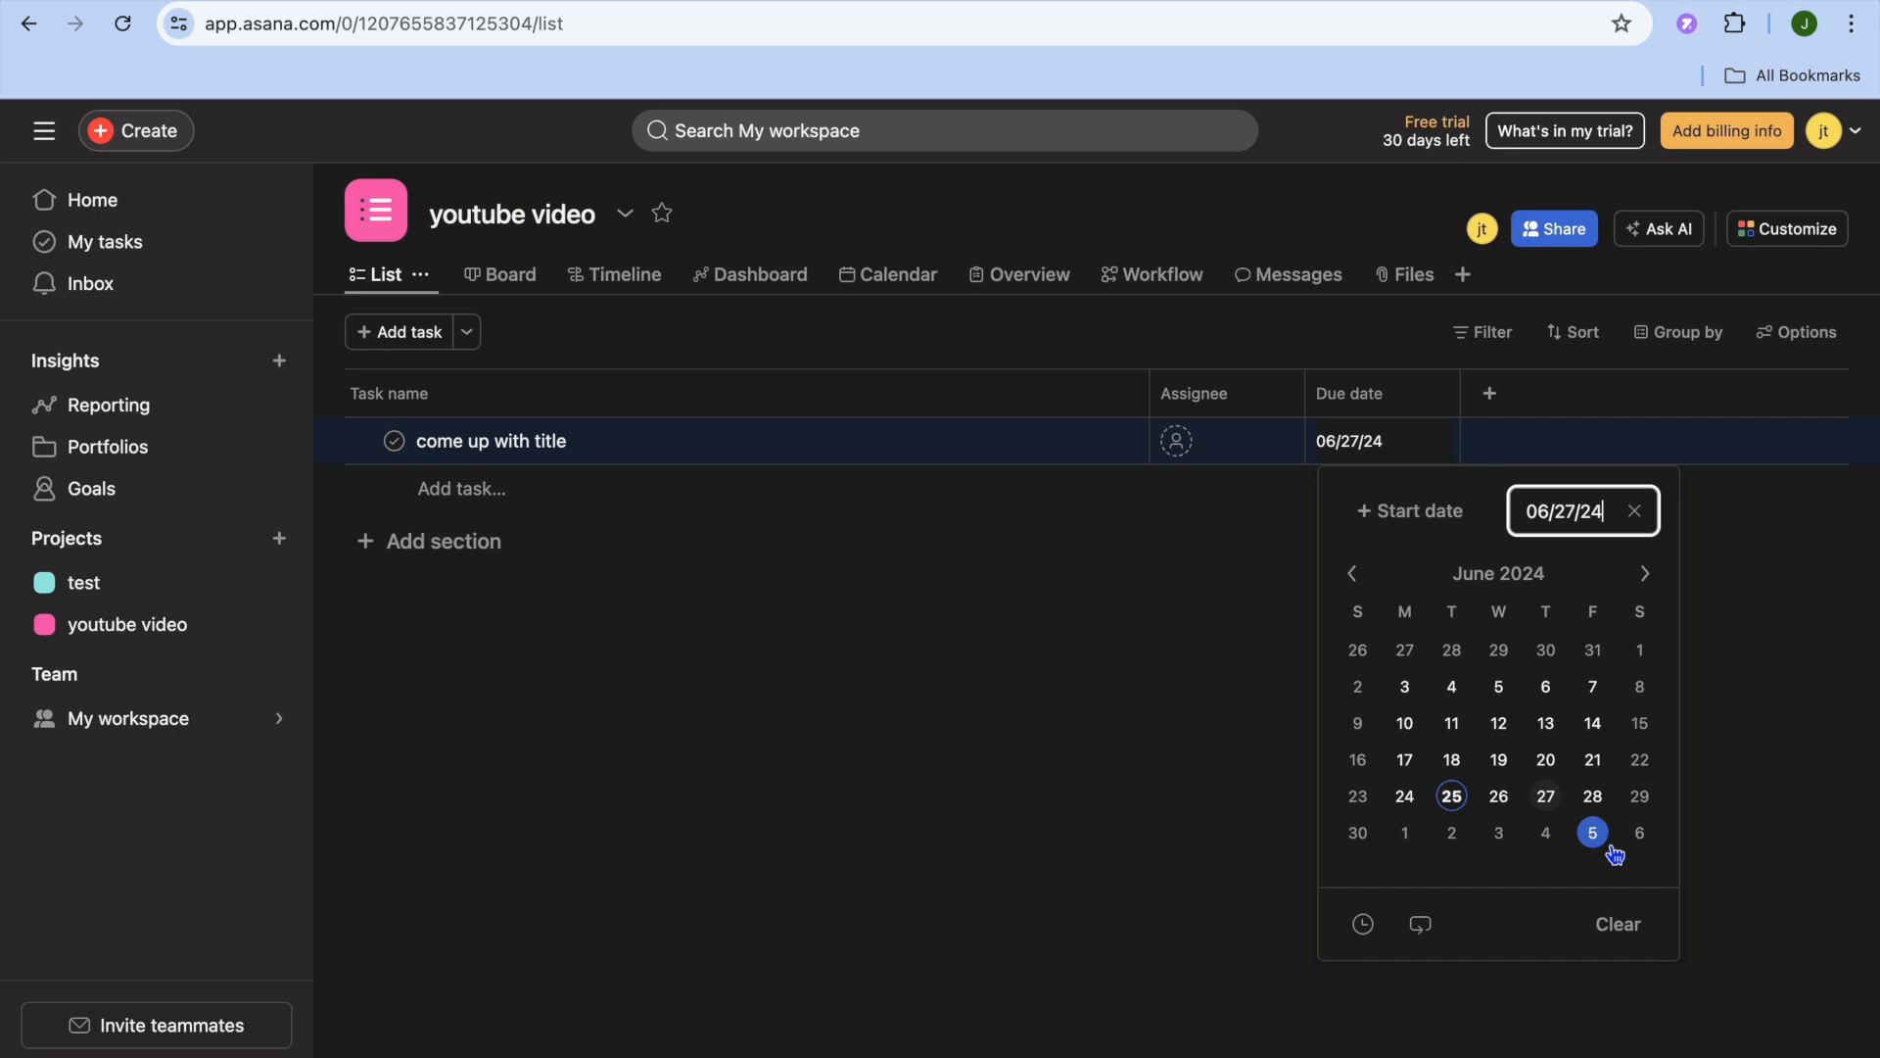
left_click(1717, 791)
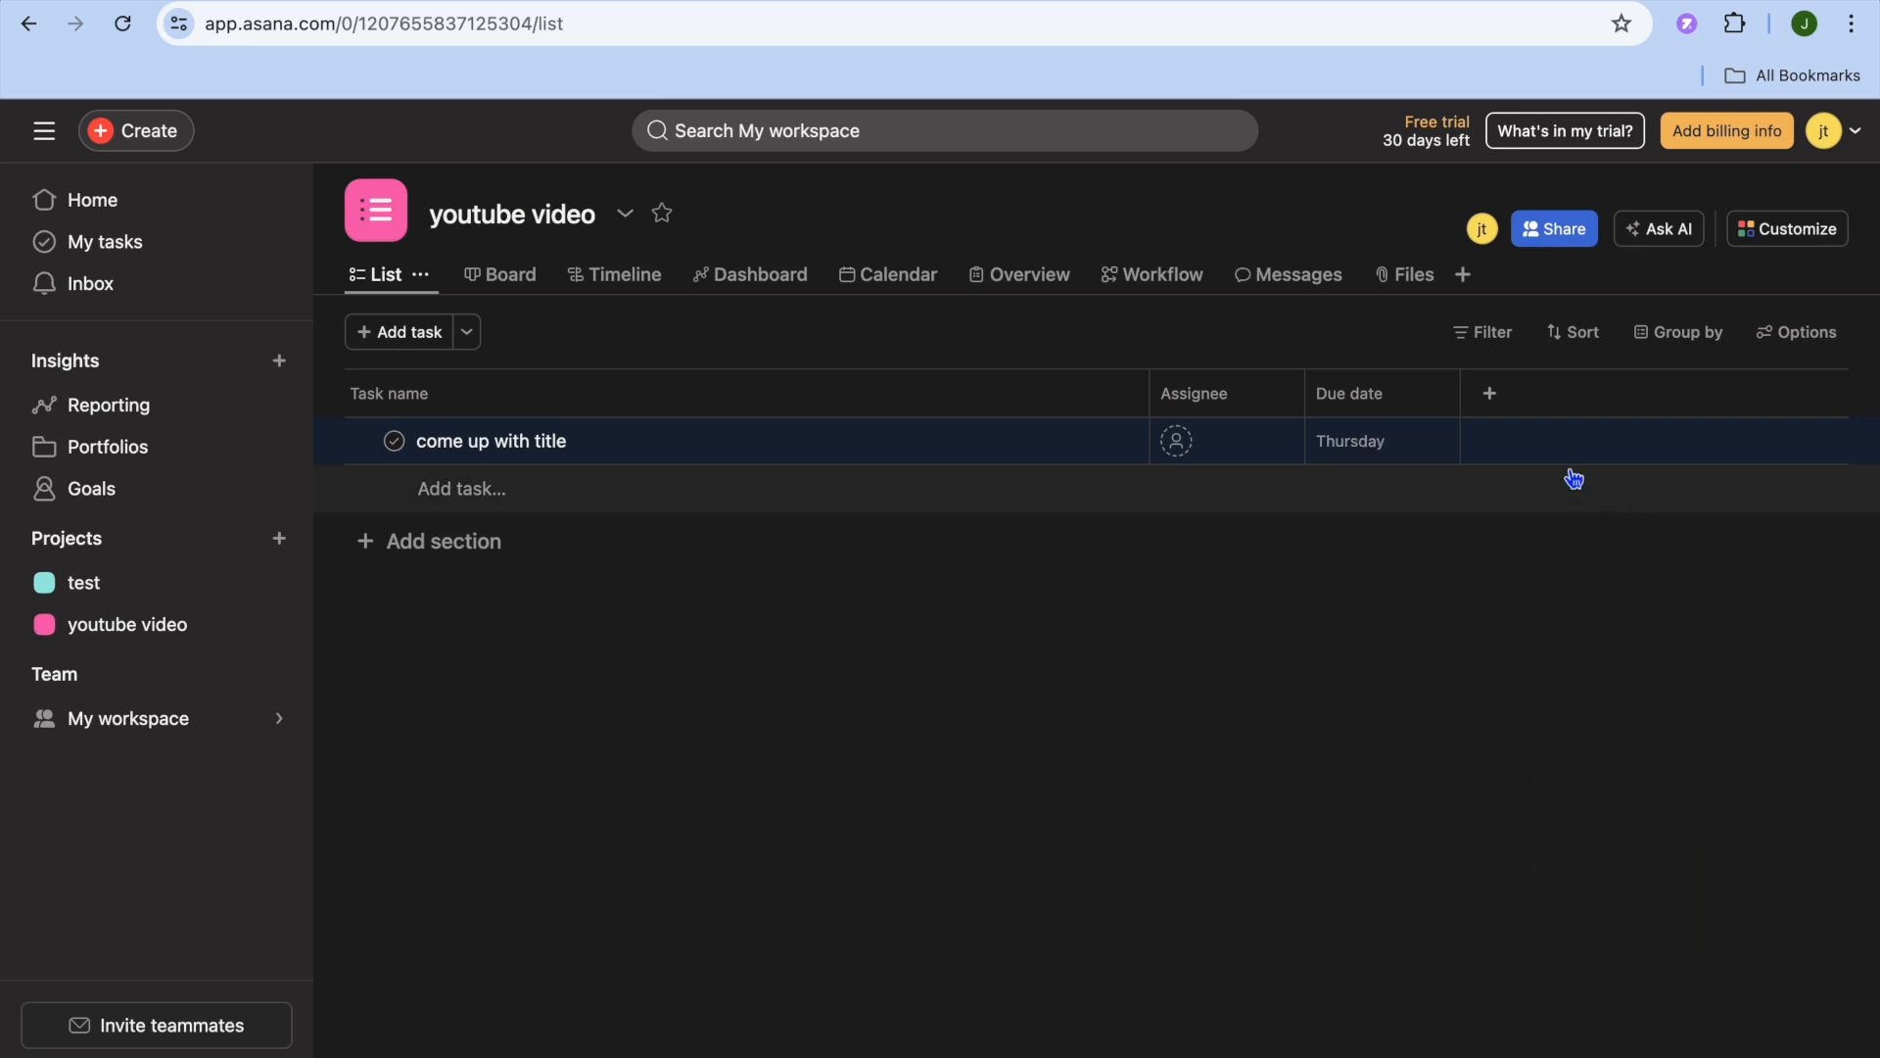
- Add a custom text field titled "notes" to the project's task list
left_click(1490, 394)
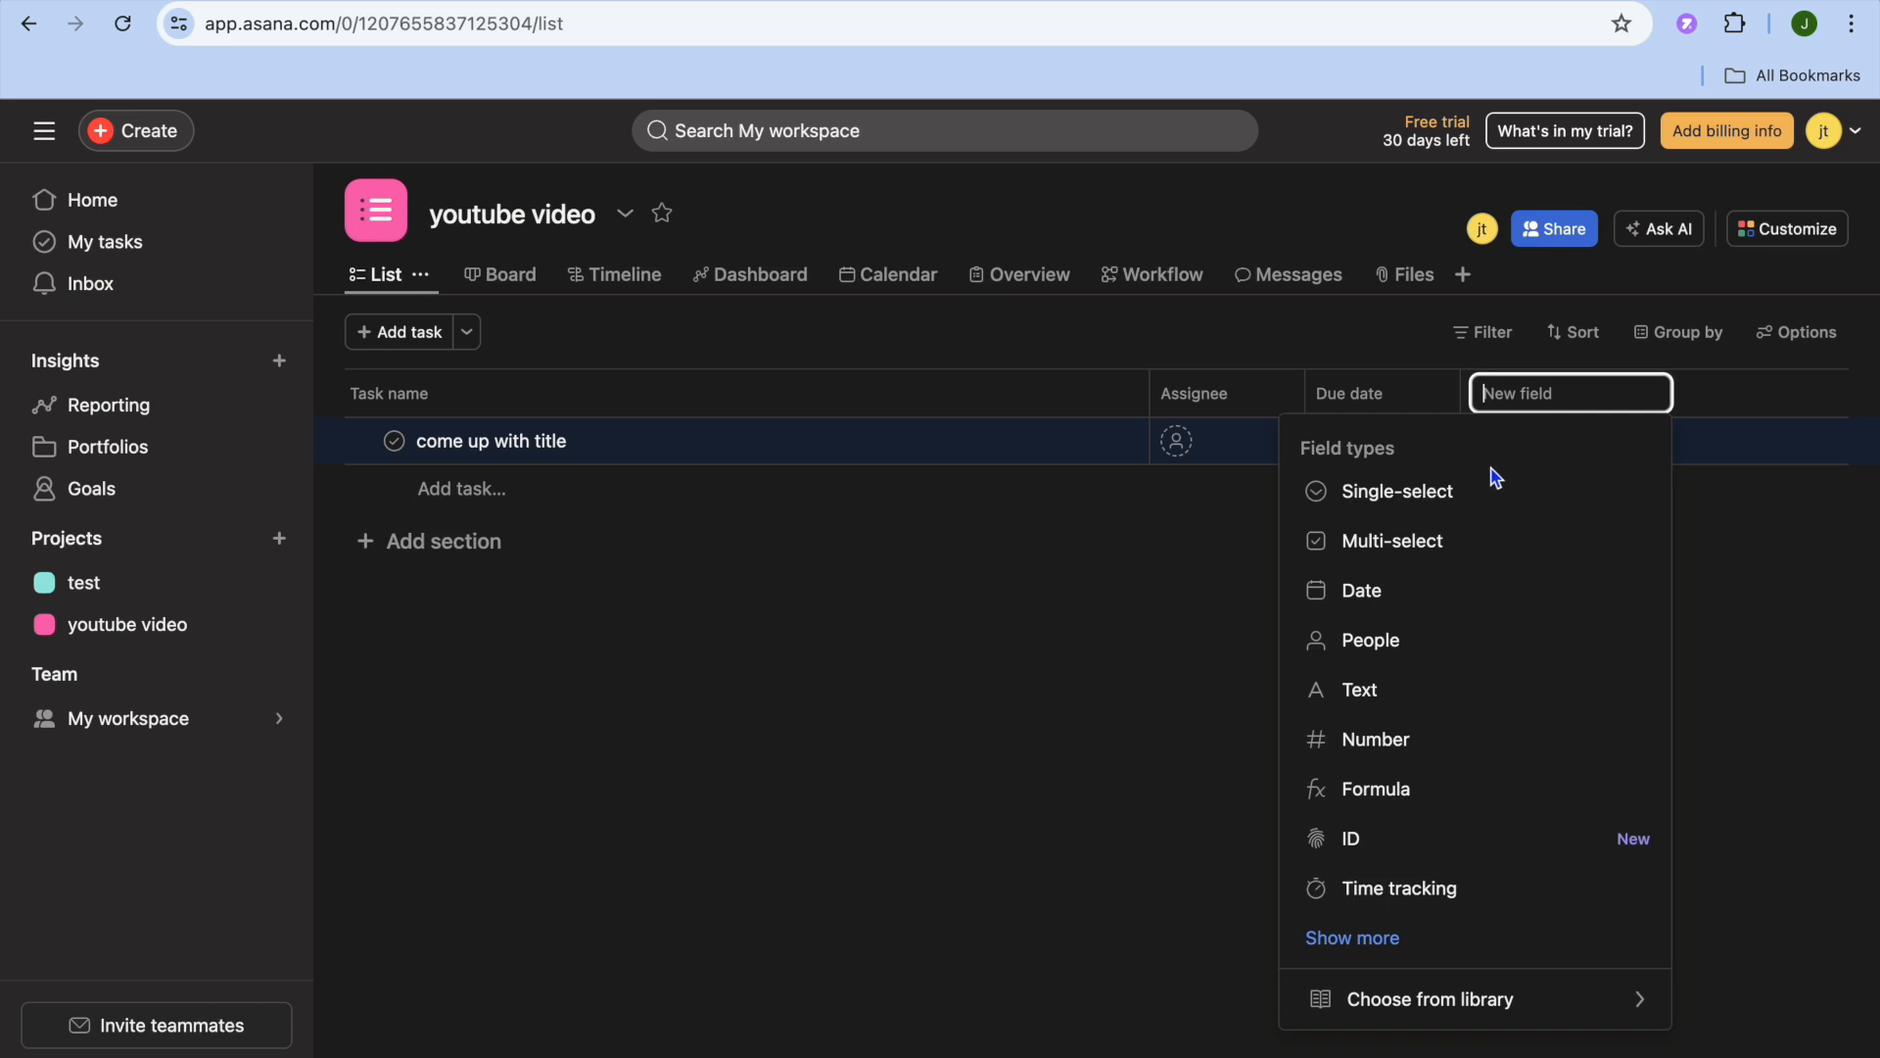
left_click(1352, 712)
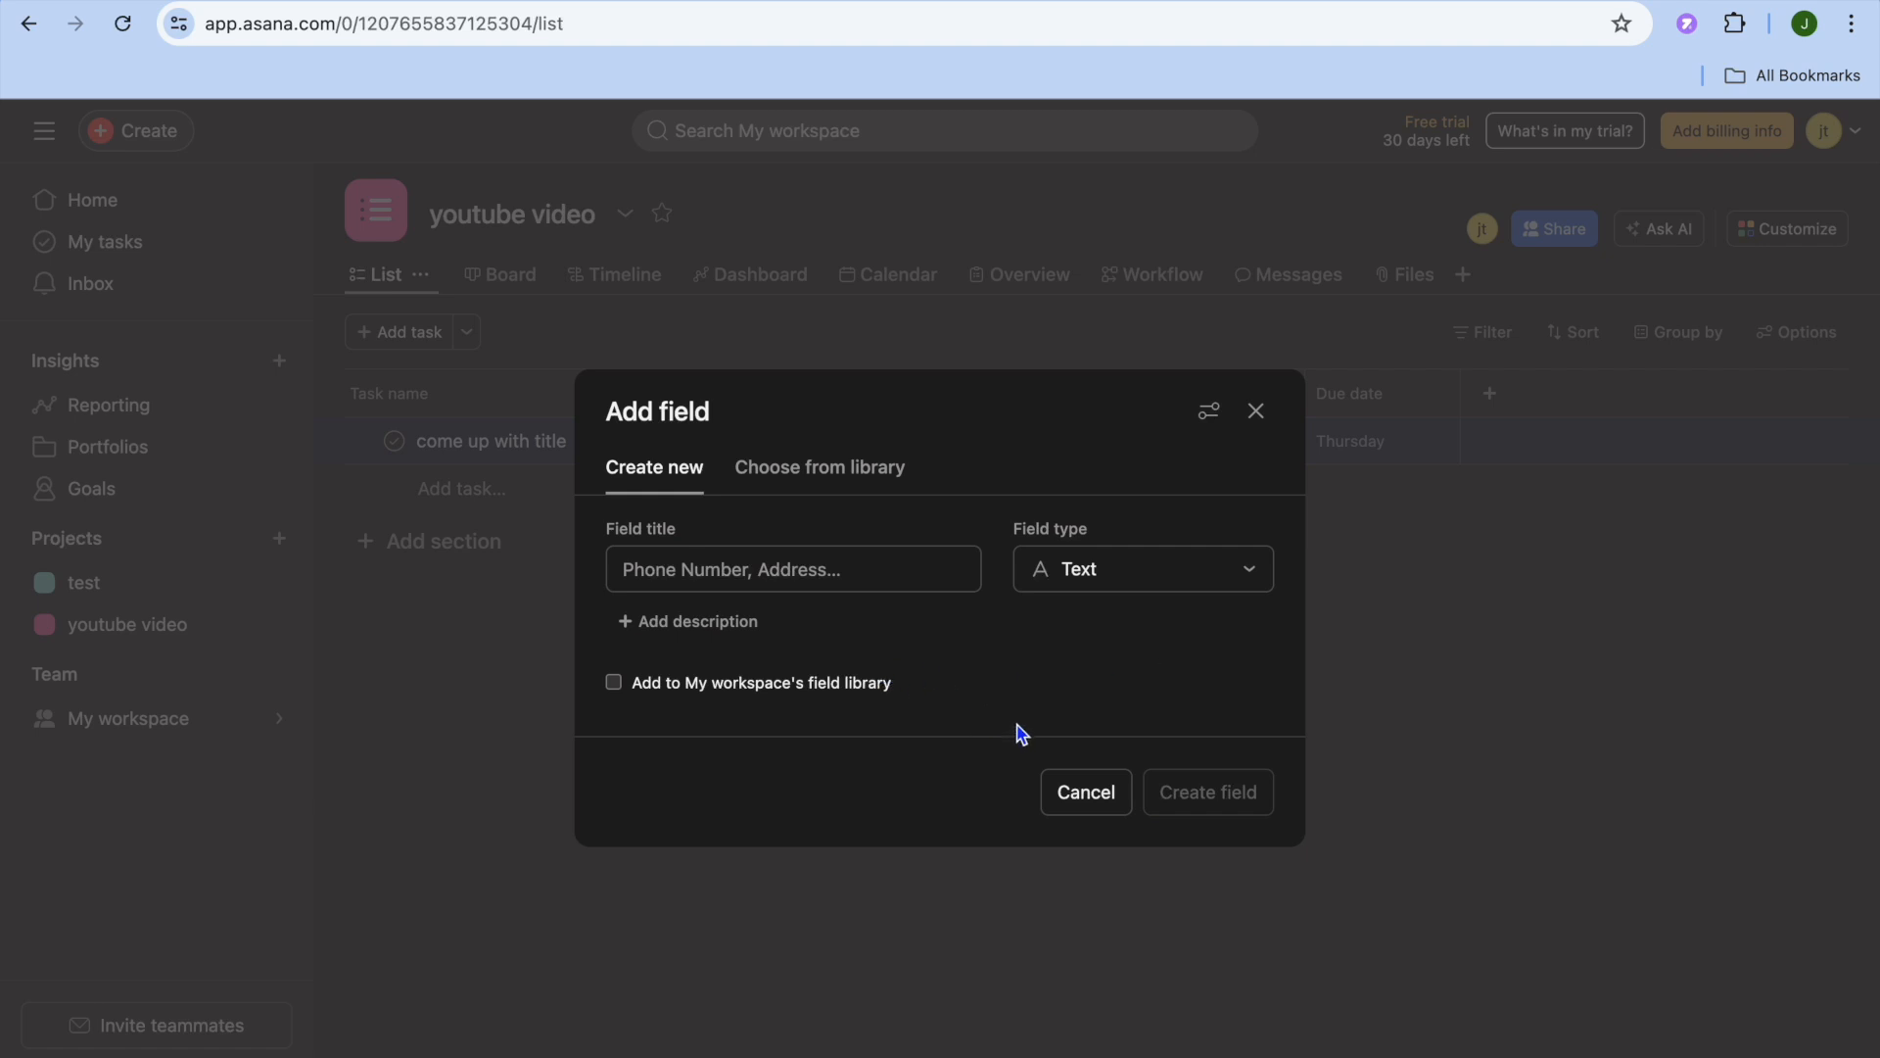
left_click(830, 568)
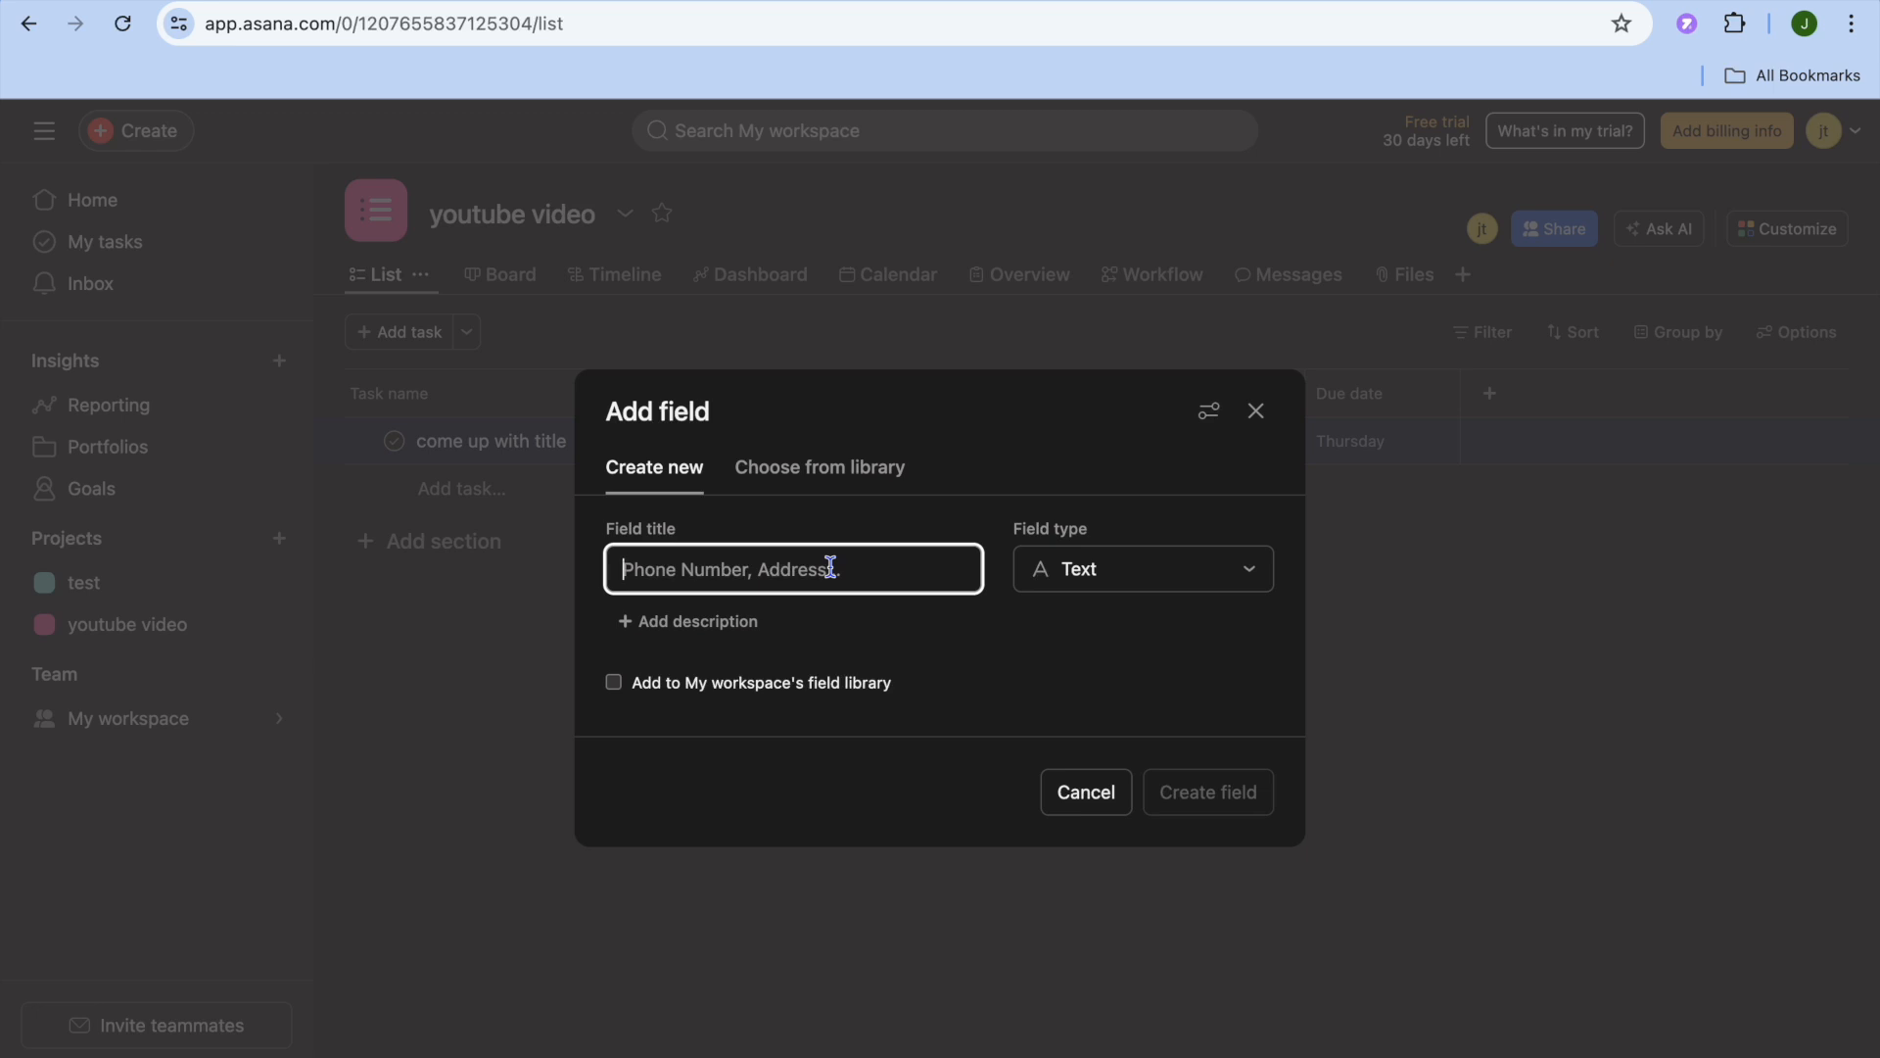
type("notes")
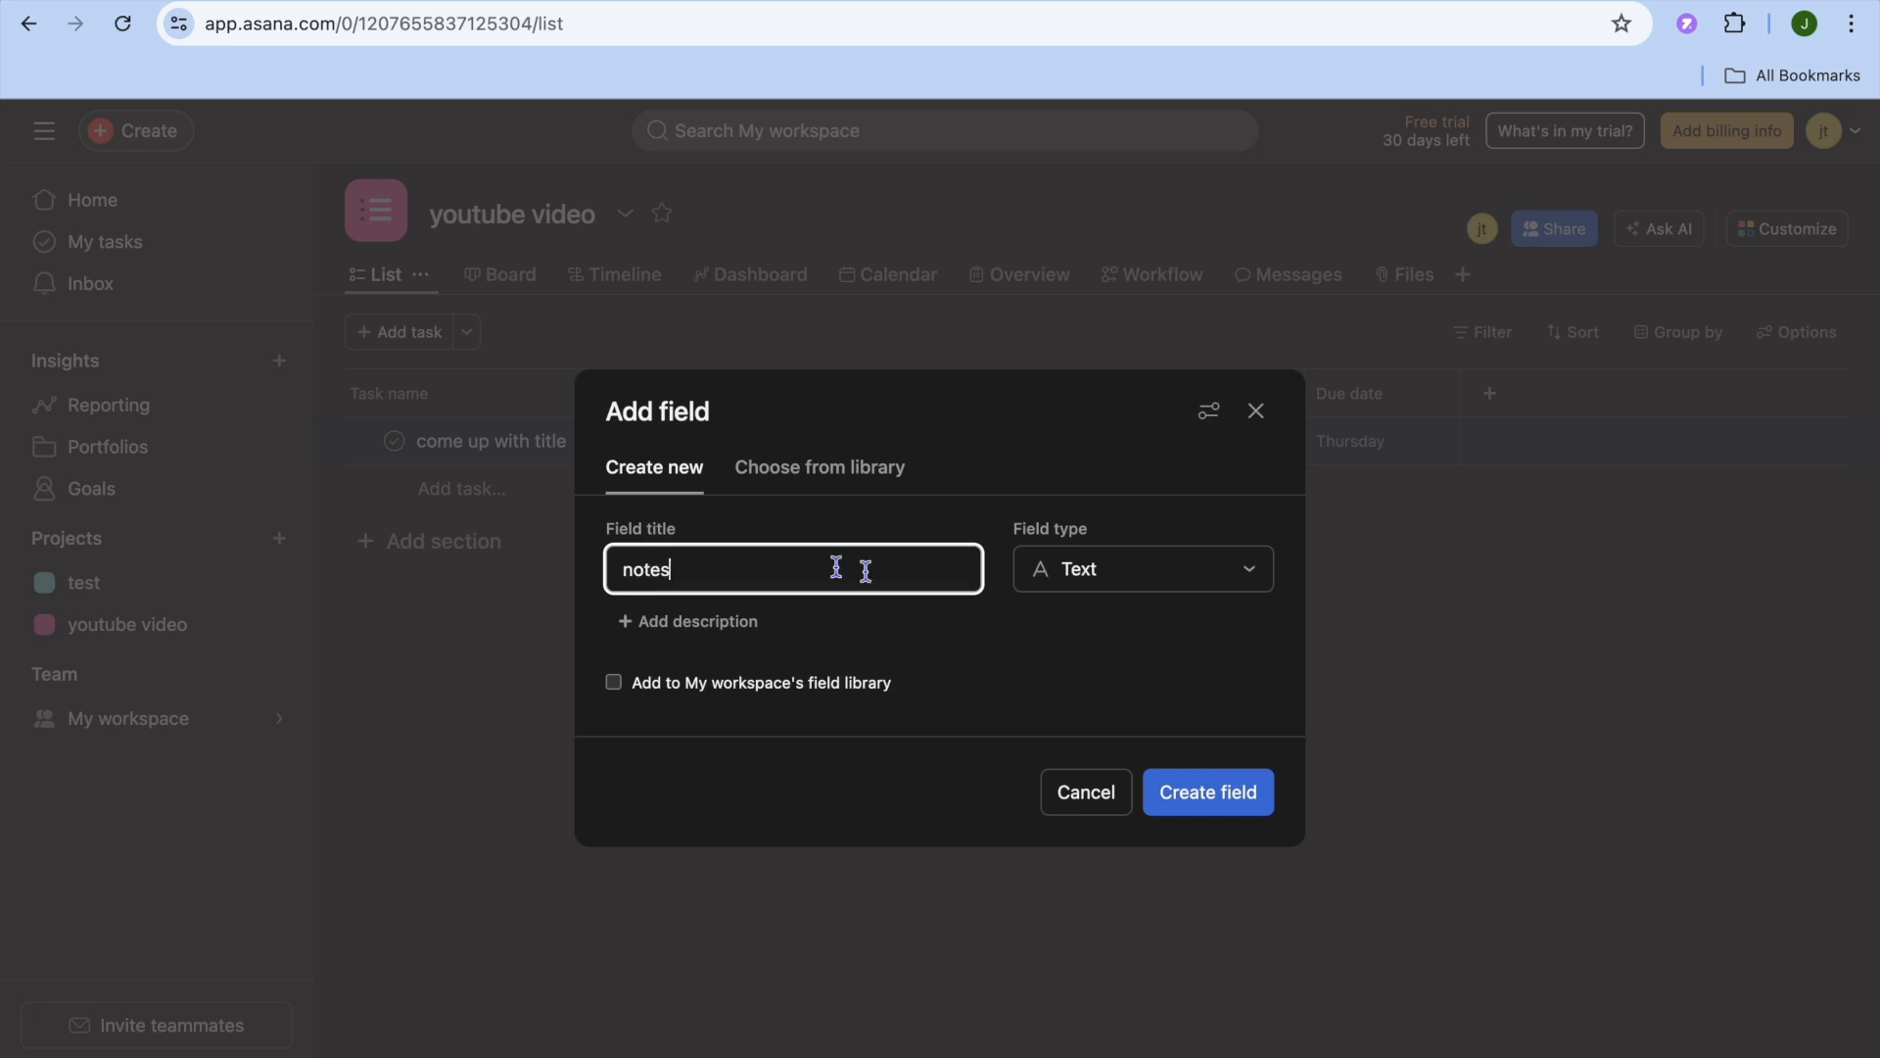
left_click(1211, 792)
- Enter "how to video" as the notes value of the "come up with title" task
left_click(1504, 444)
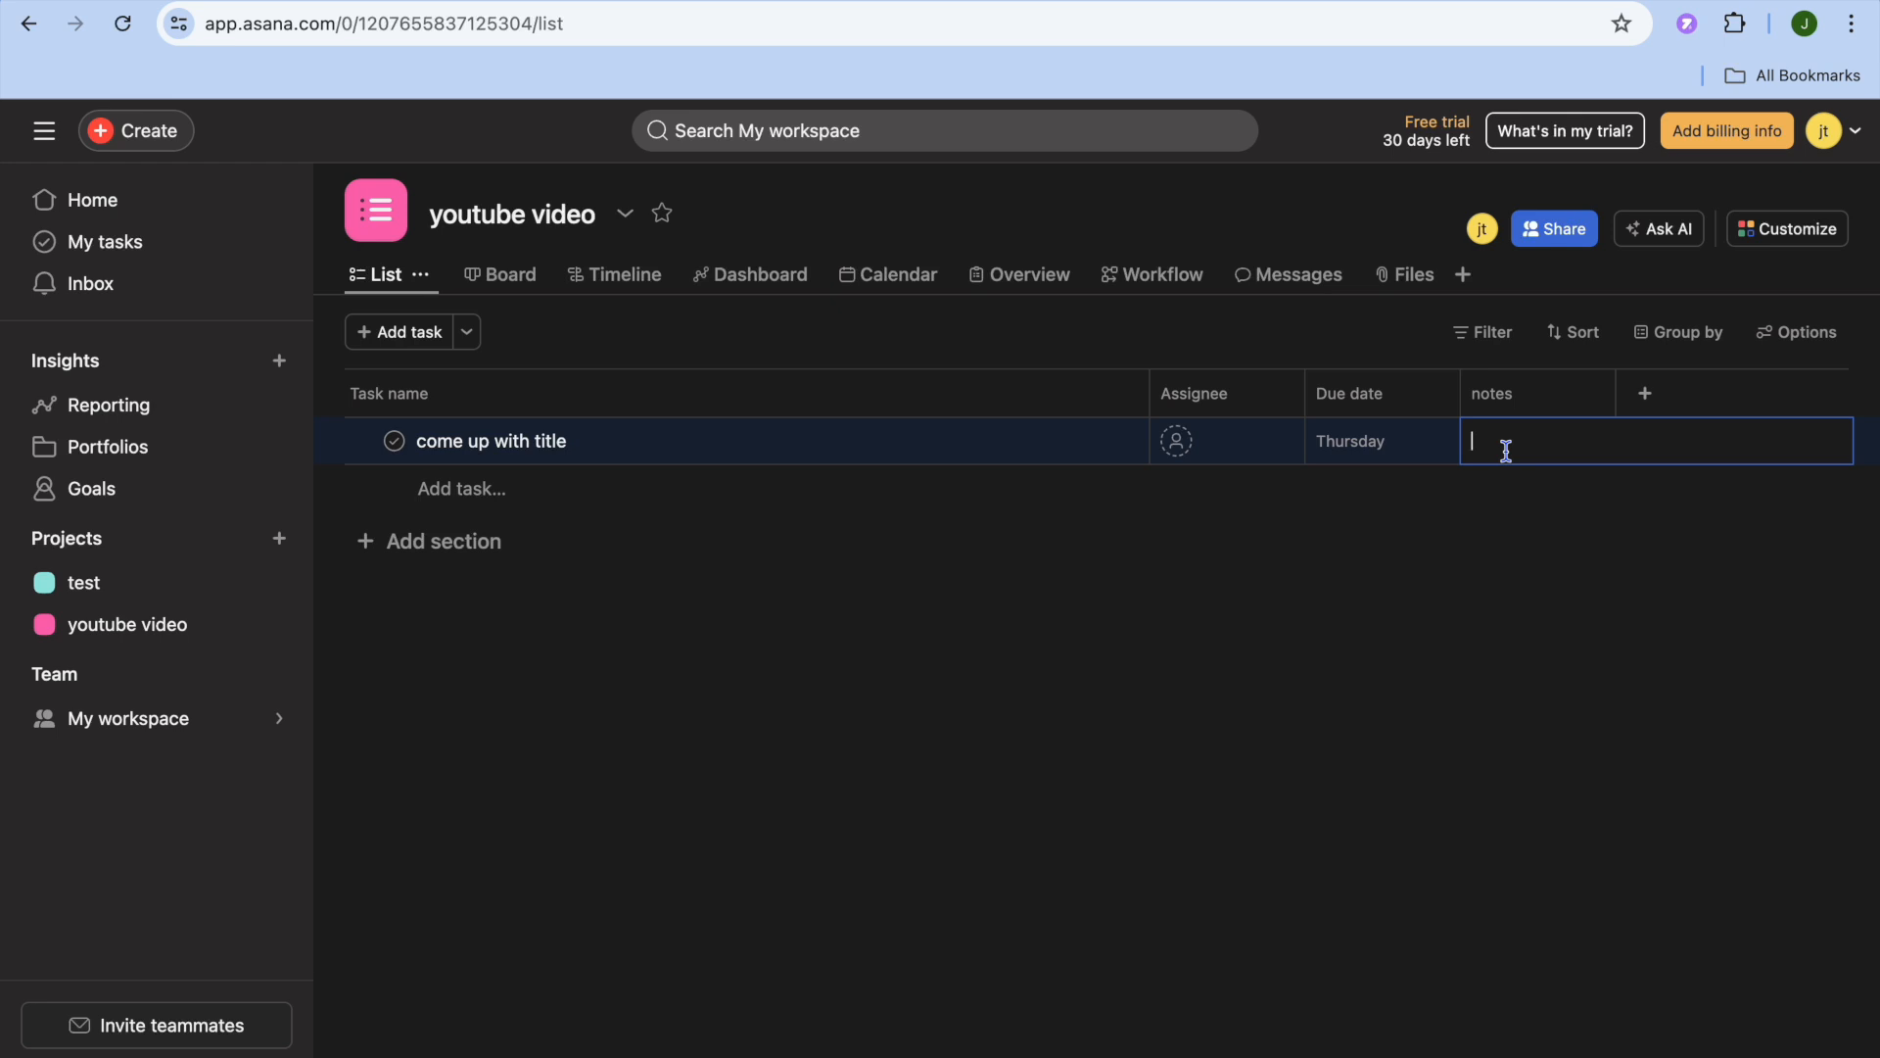
type("how to video")
key("Return")
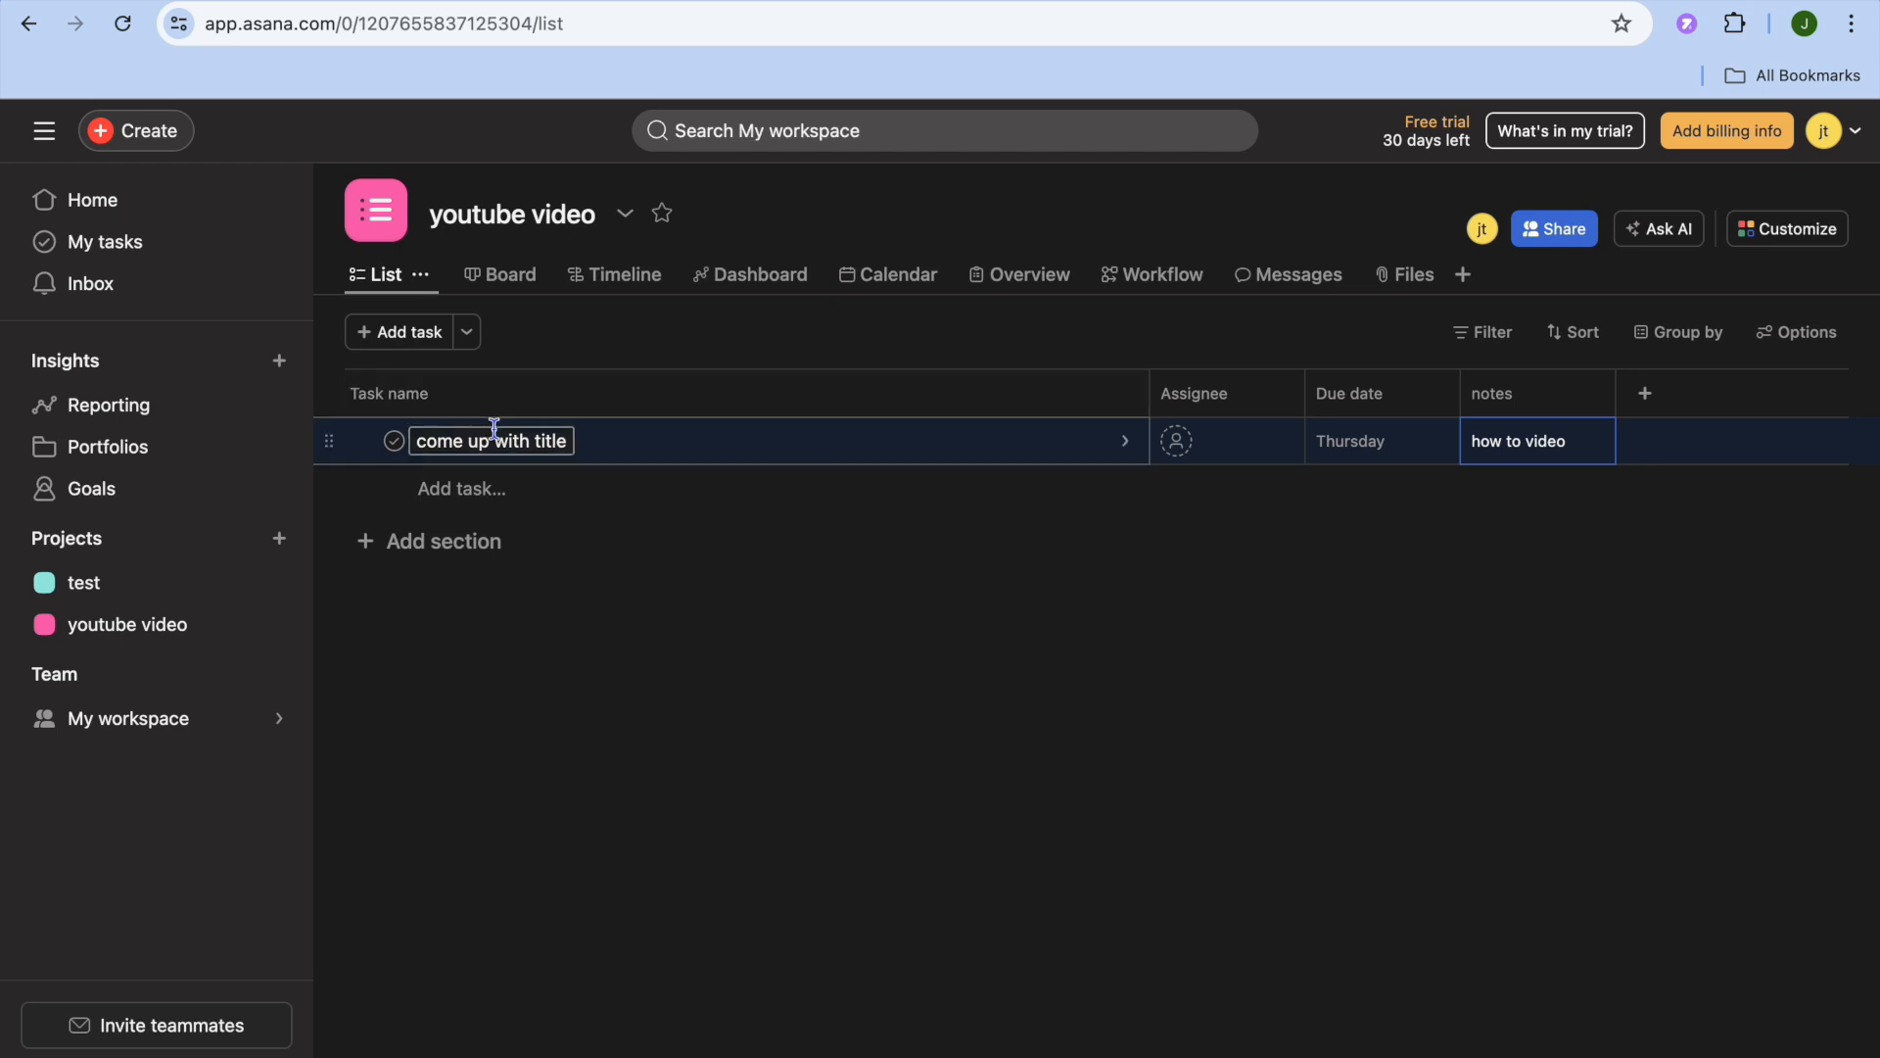
- Add a second task named "write script" to the project's task list
left_click(398, 333)
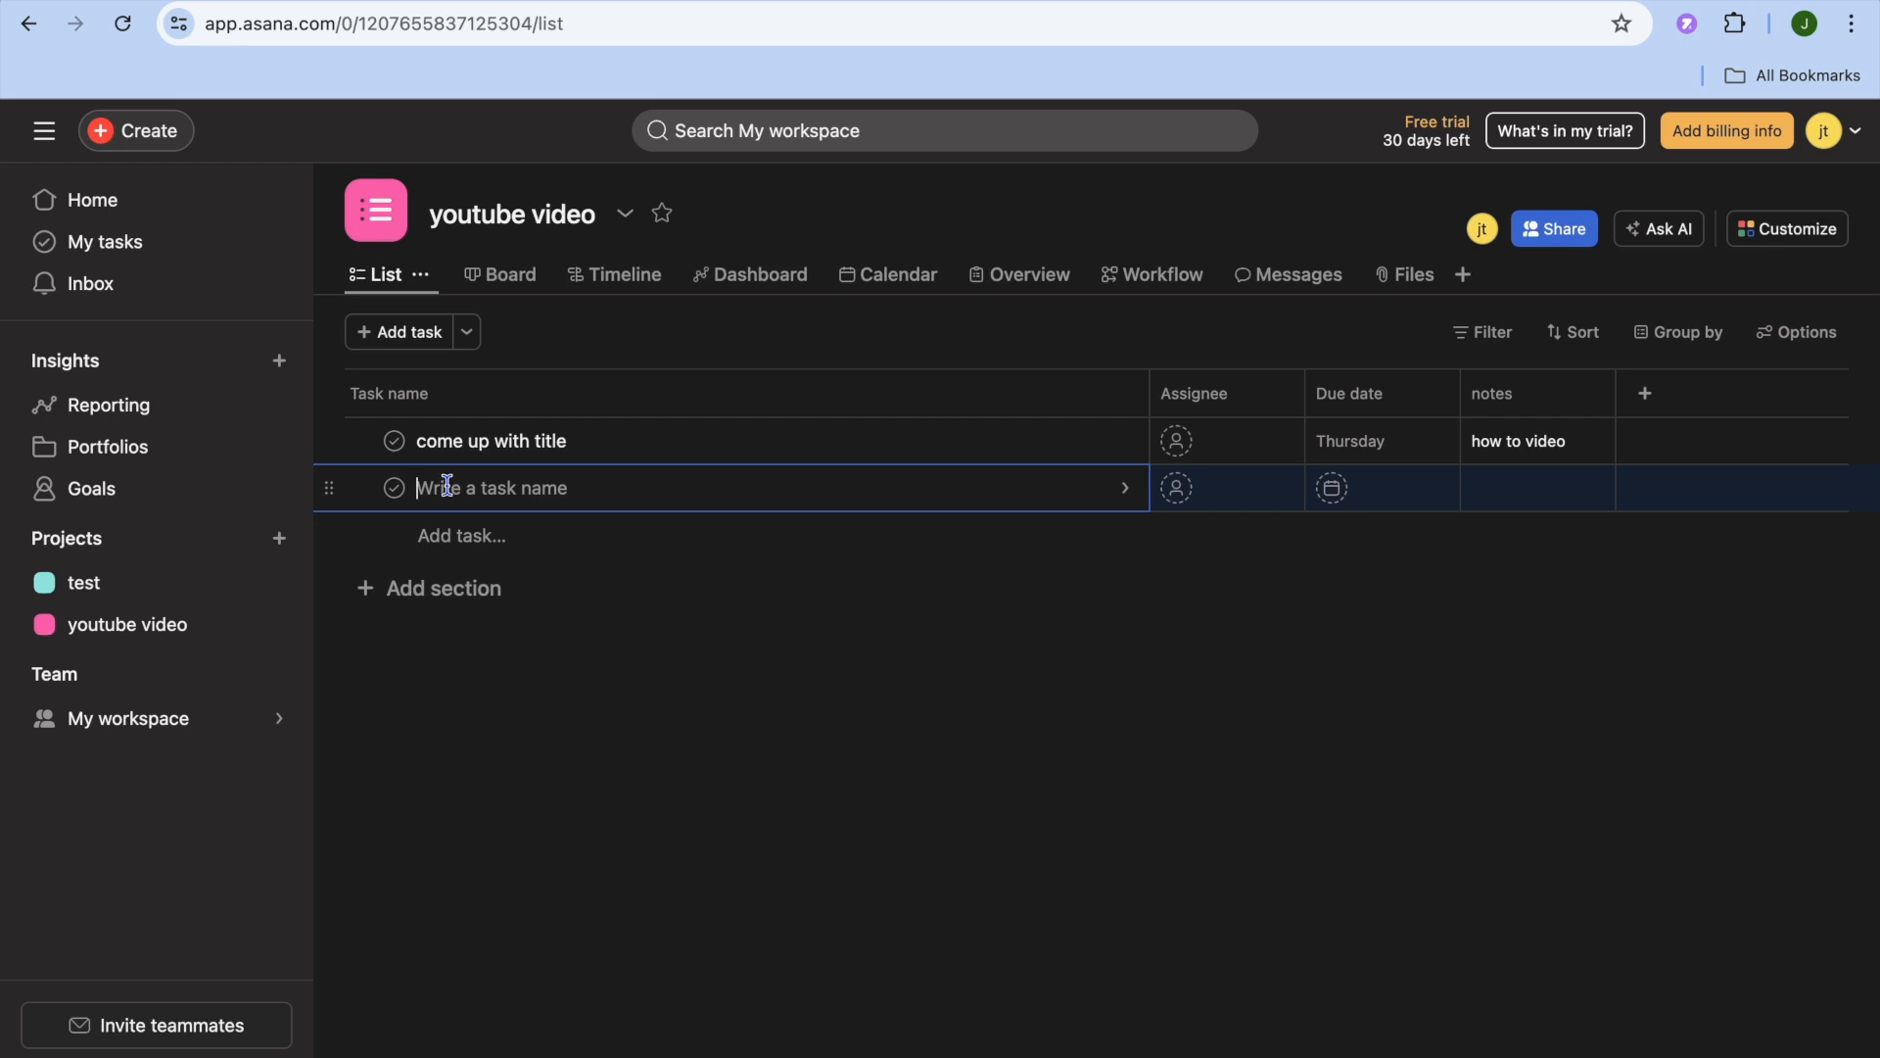
type("write script")
- Set the due date of the "write script" task to 06/28/24
left_click(1328, 492)
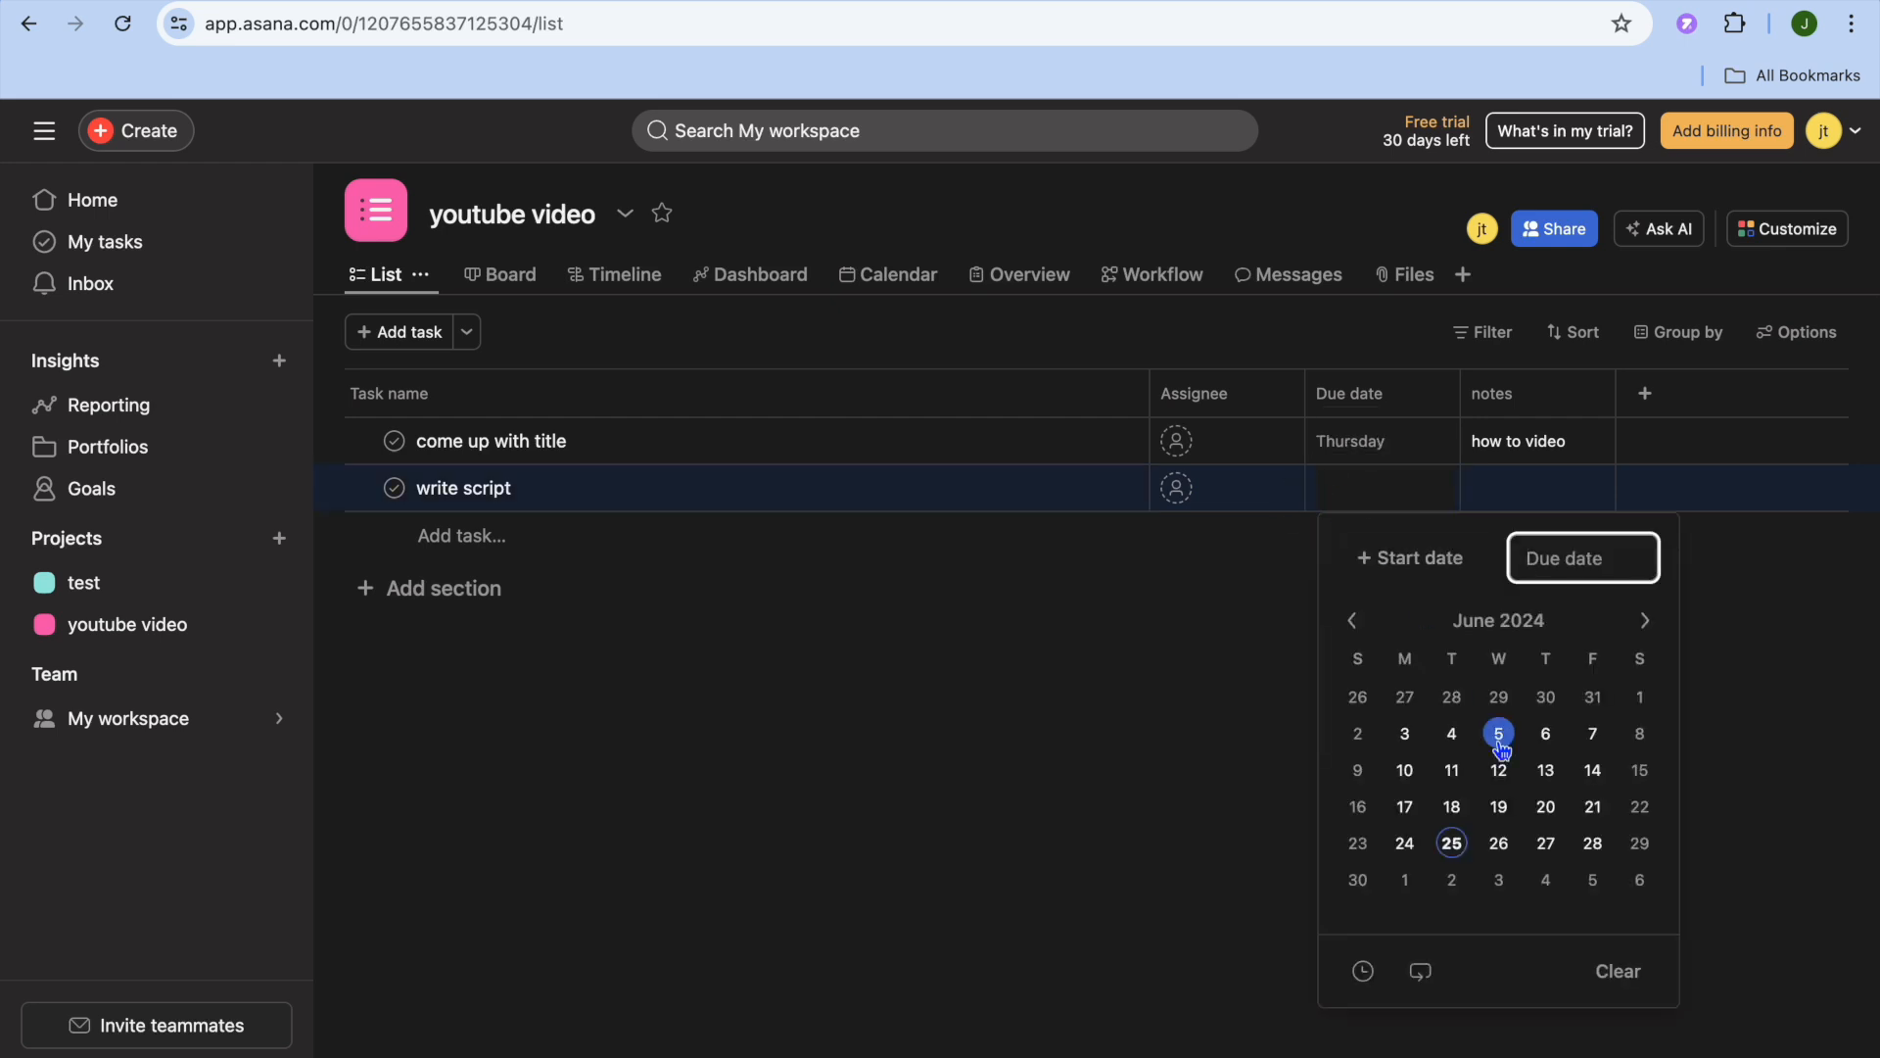
left_click(1592, 842)
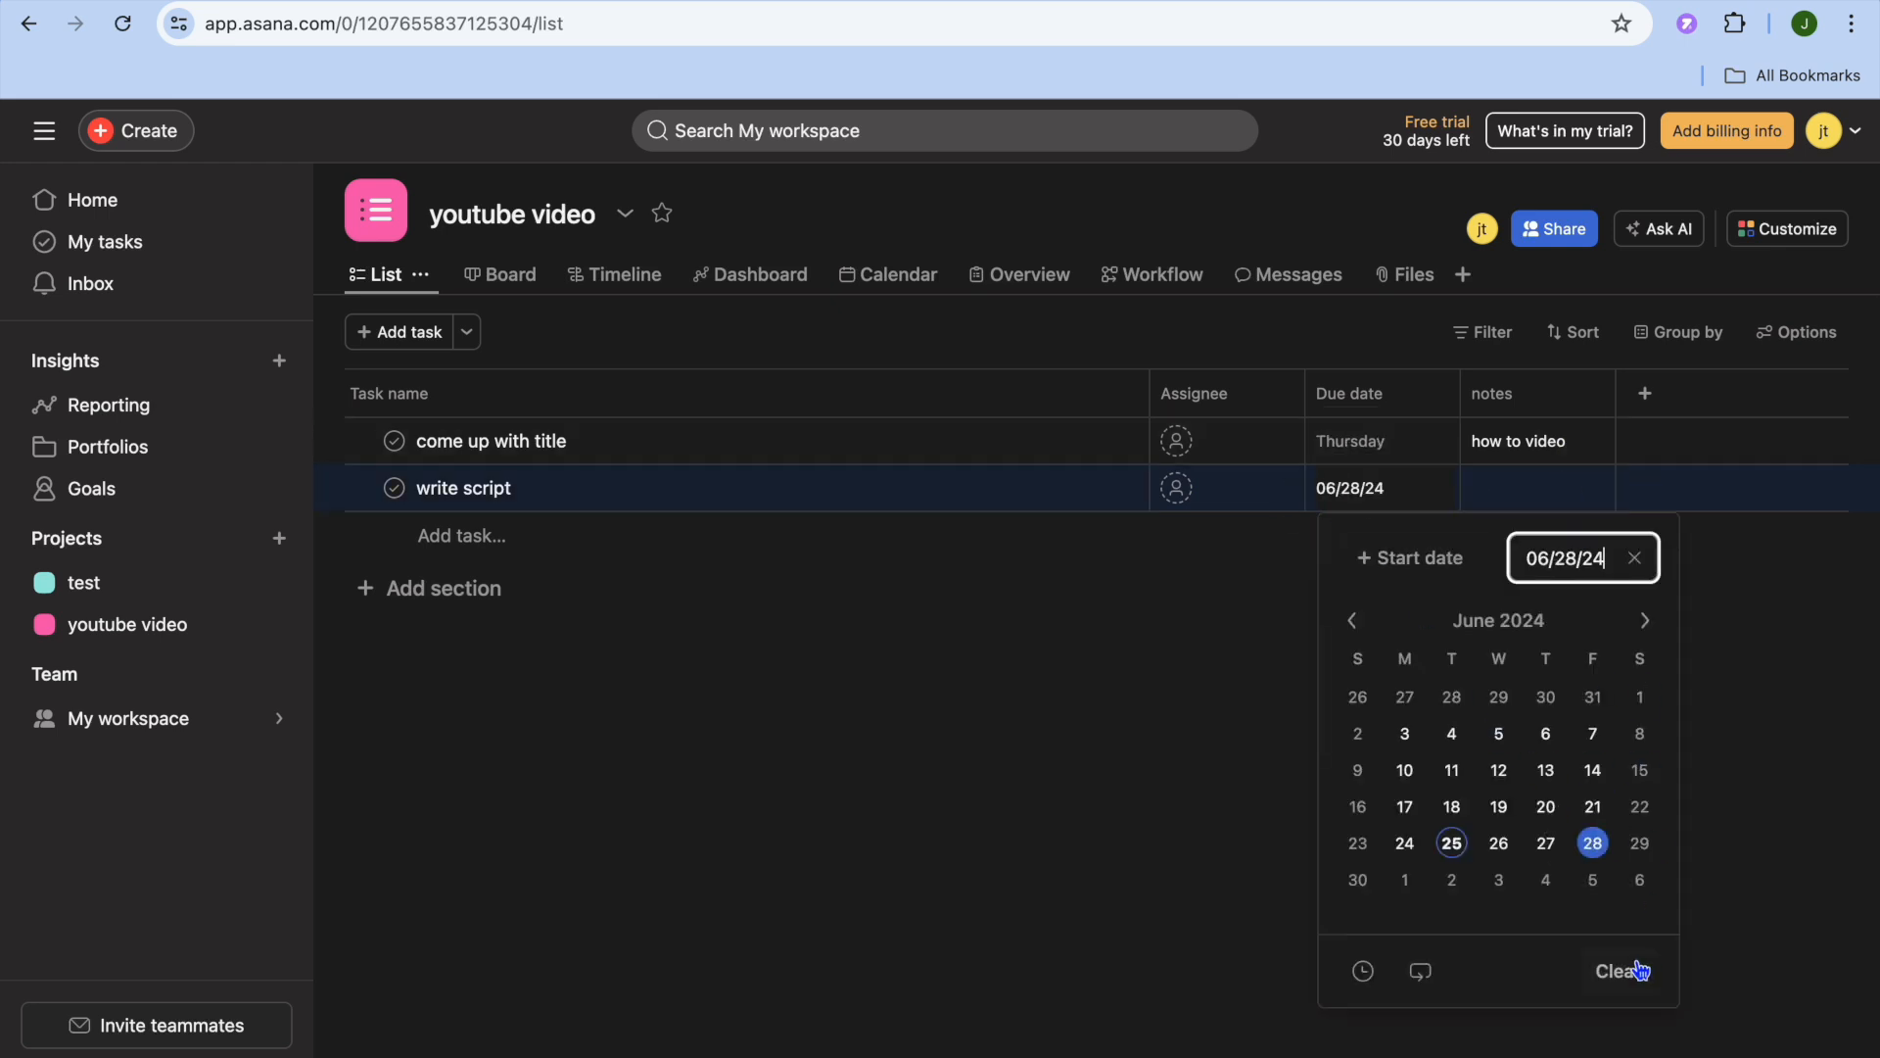
left_click(1749, 768)
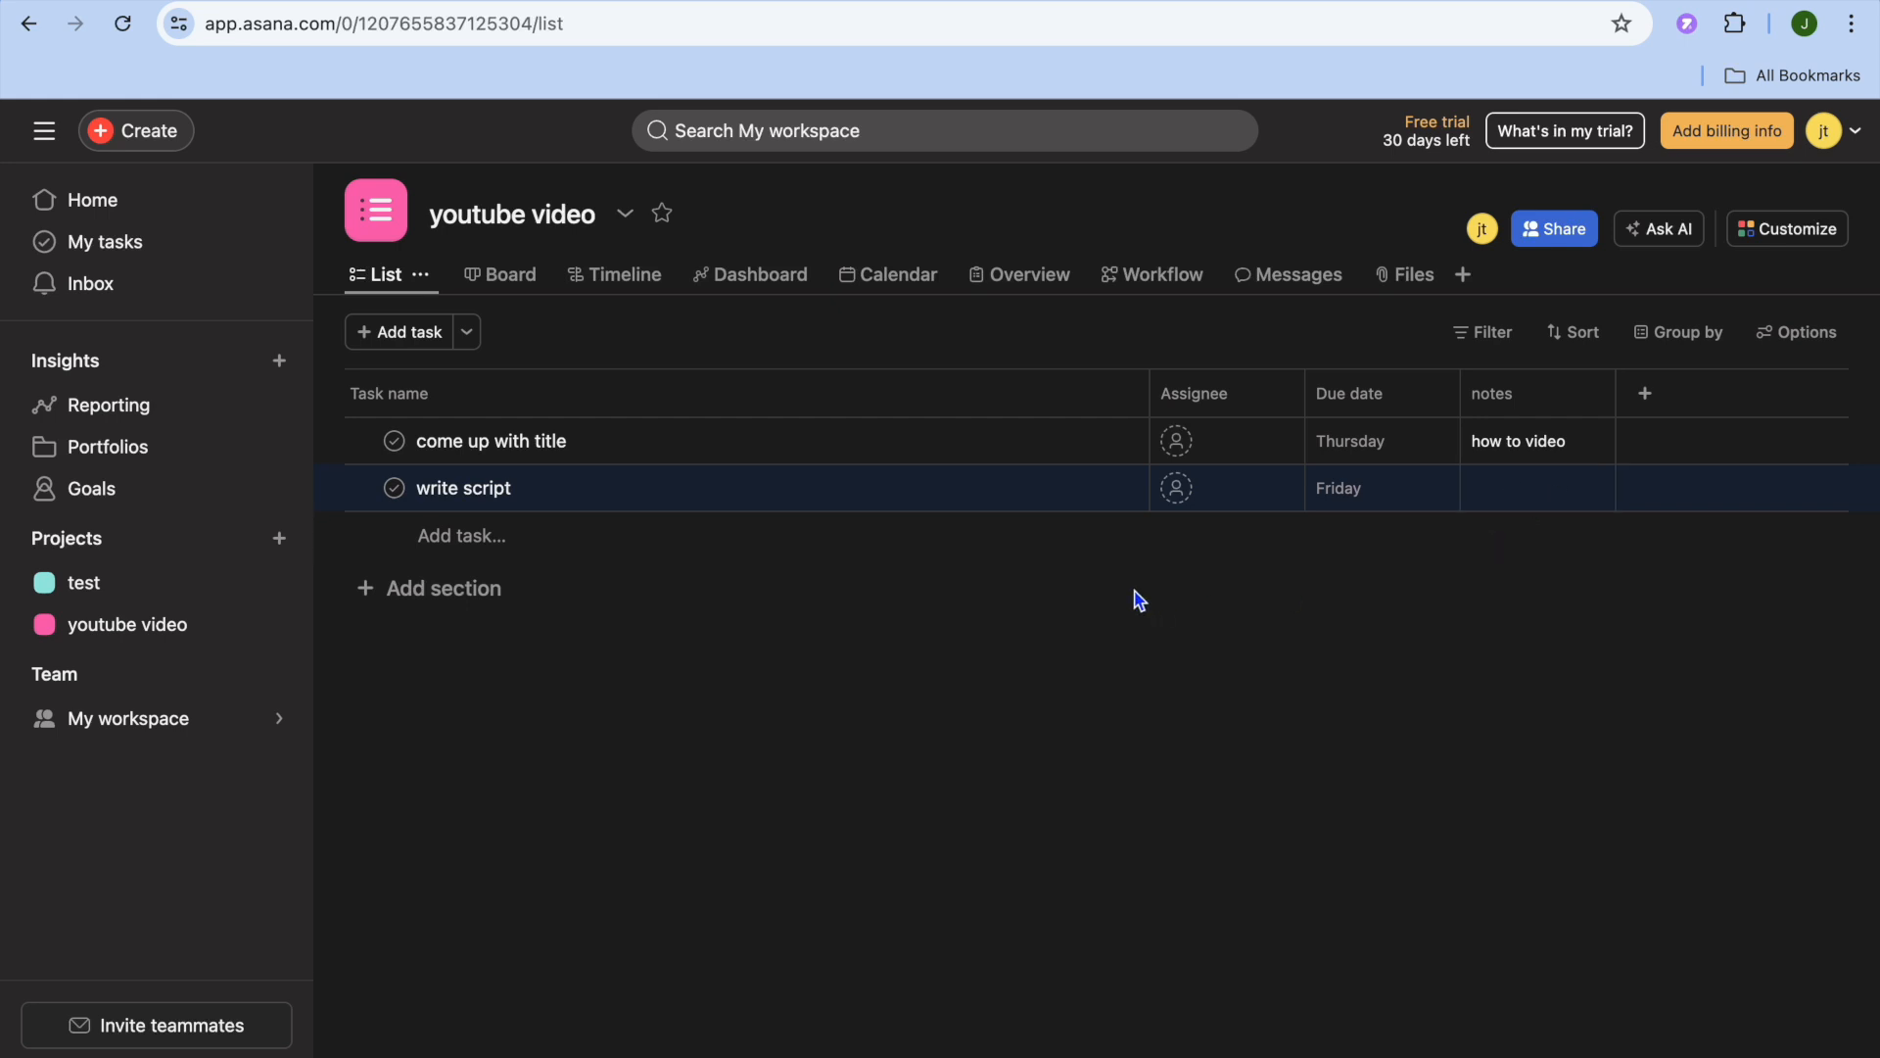
- Add a section below the existing tasks and name it "in progress" in the project's board view
left_click(390, 590)
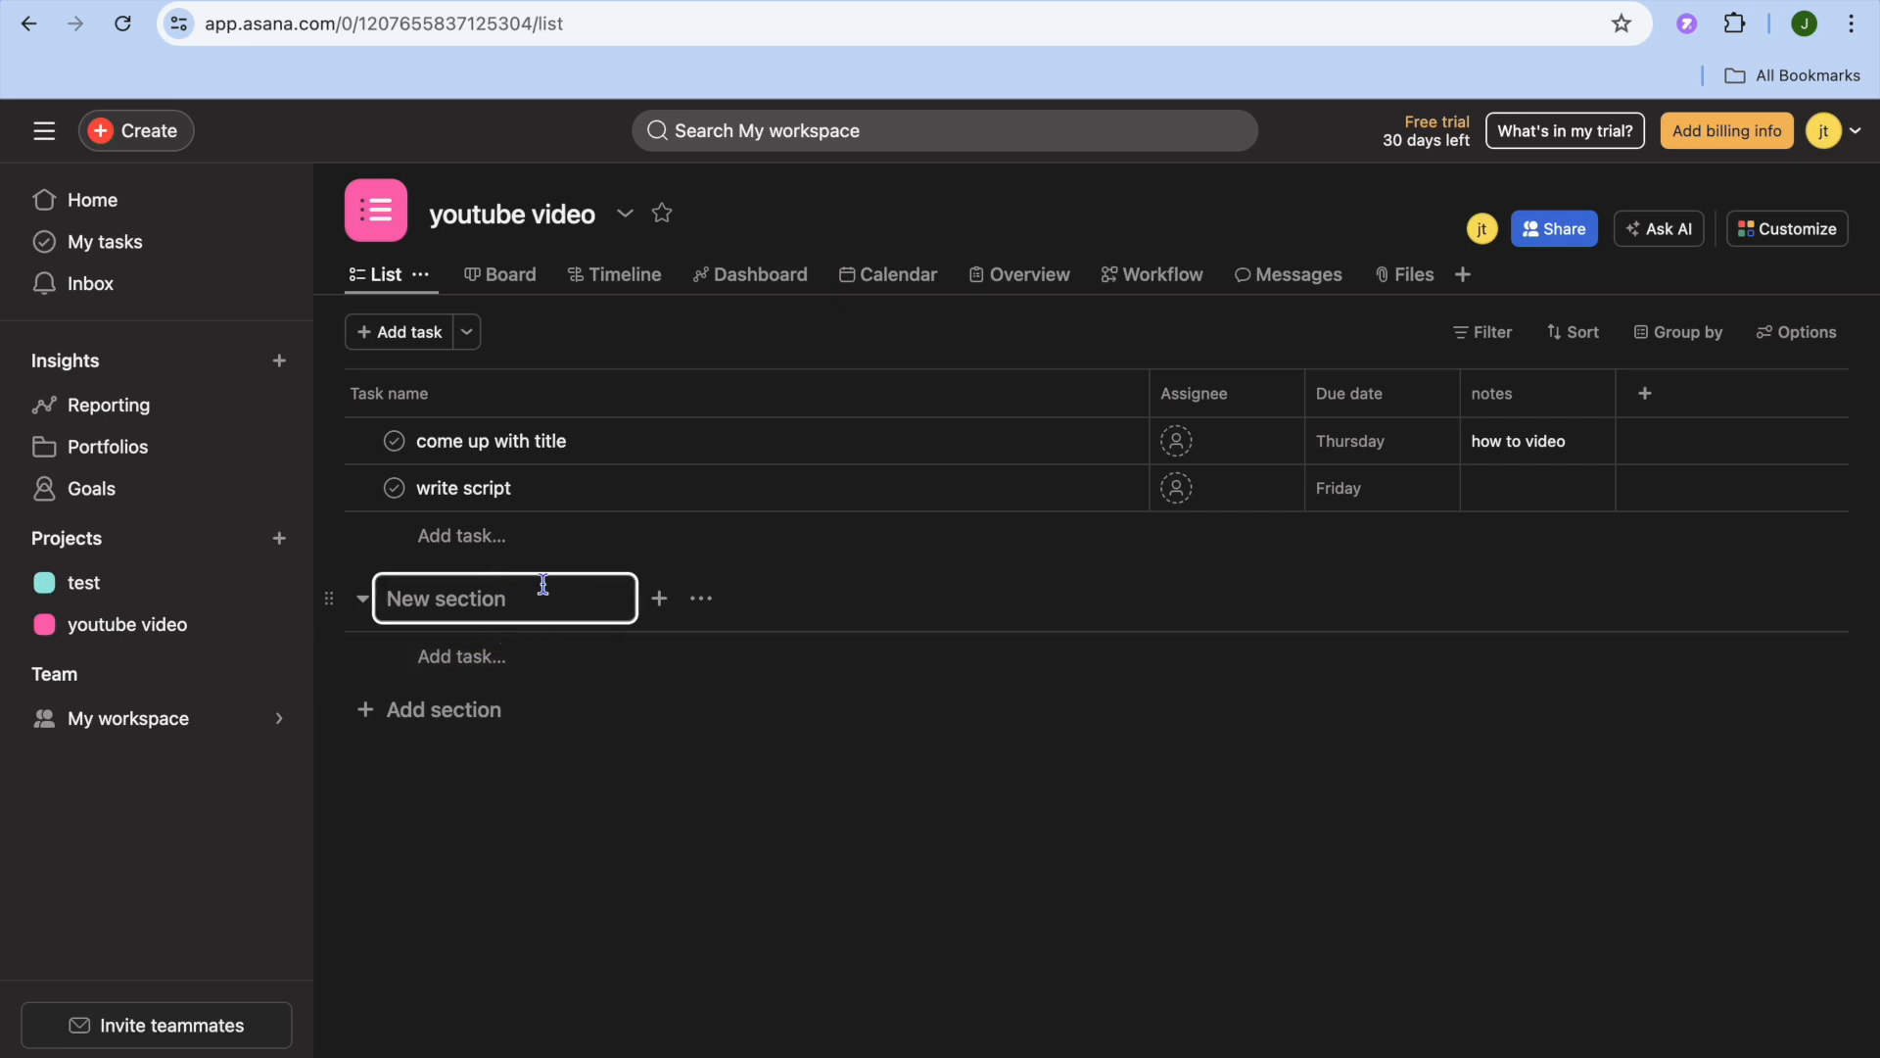
left_click(716, 711)
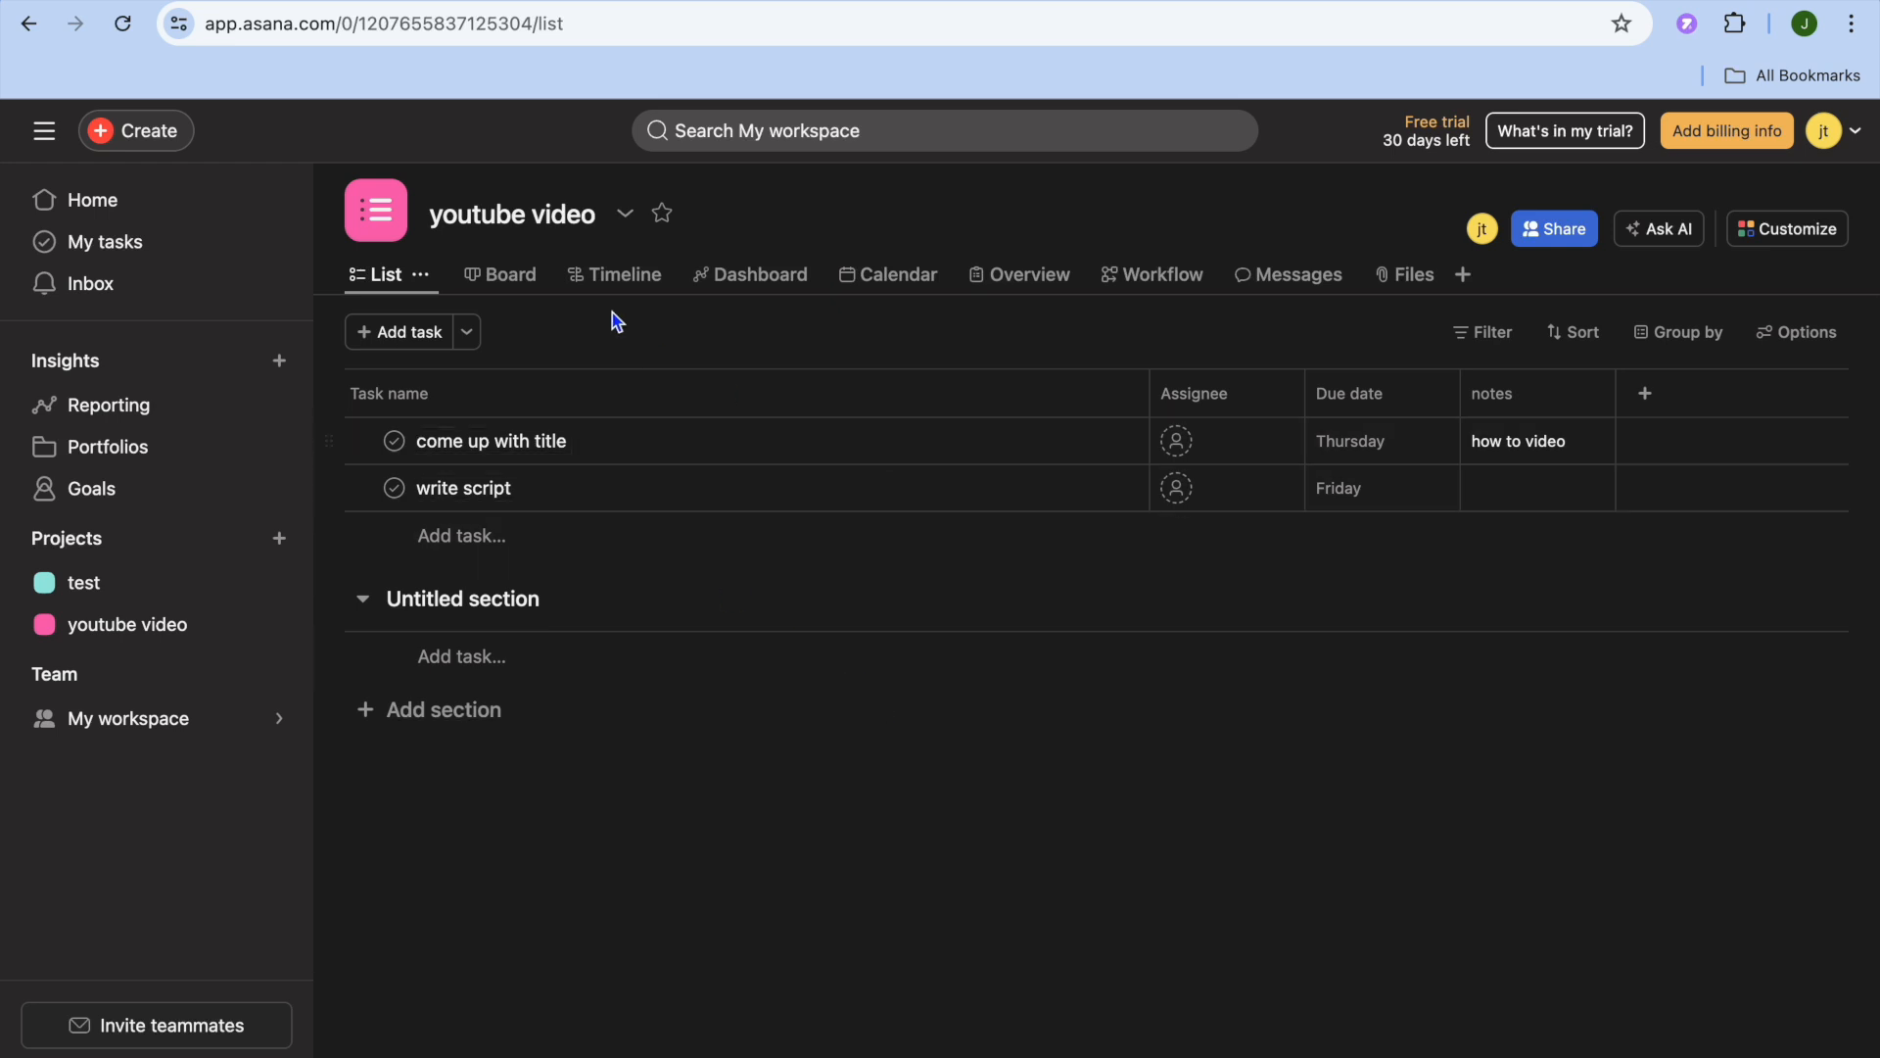
left_click(511, 282)
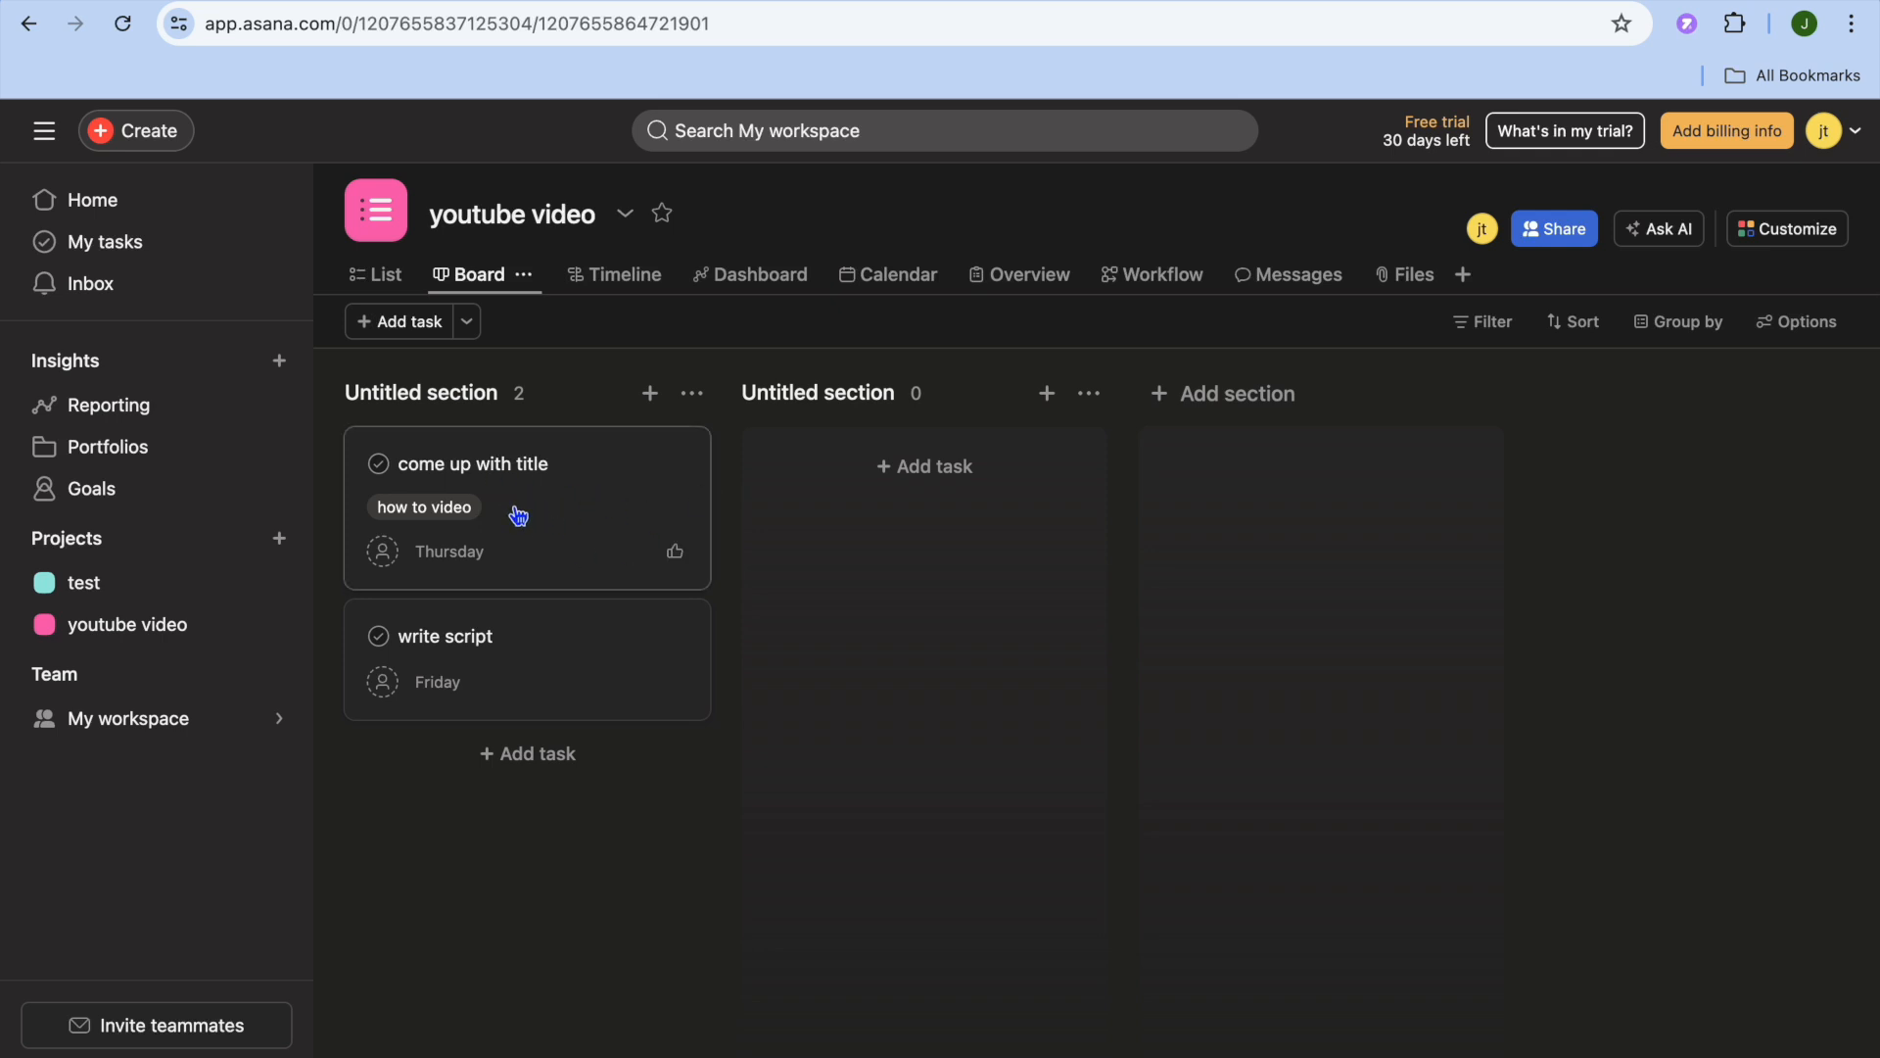
mouse_move(499, 495)
left_mouse_down()
mouse_move(911, 483)
mouse_move(549, 461)
mouse_move(530, 479)
left_mouse_up()
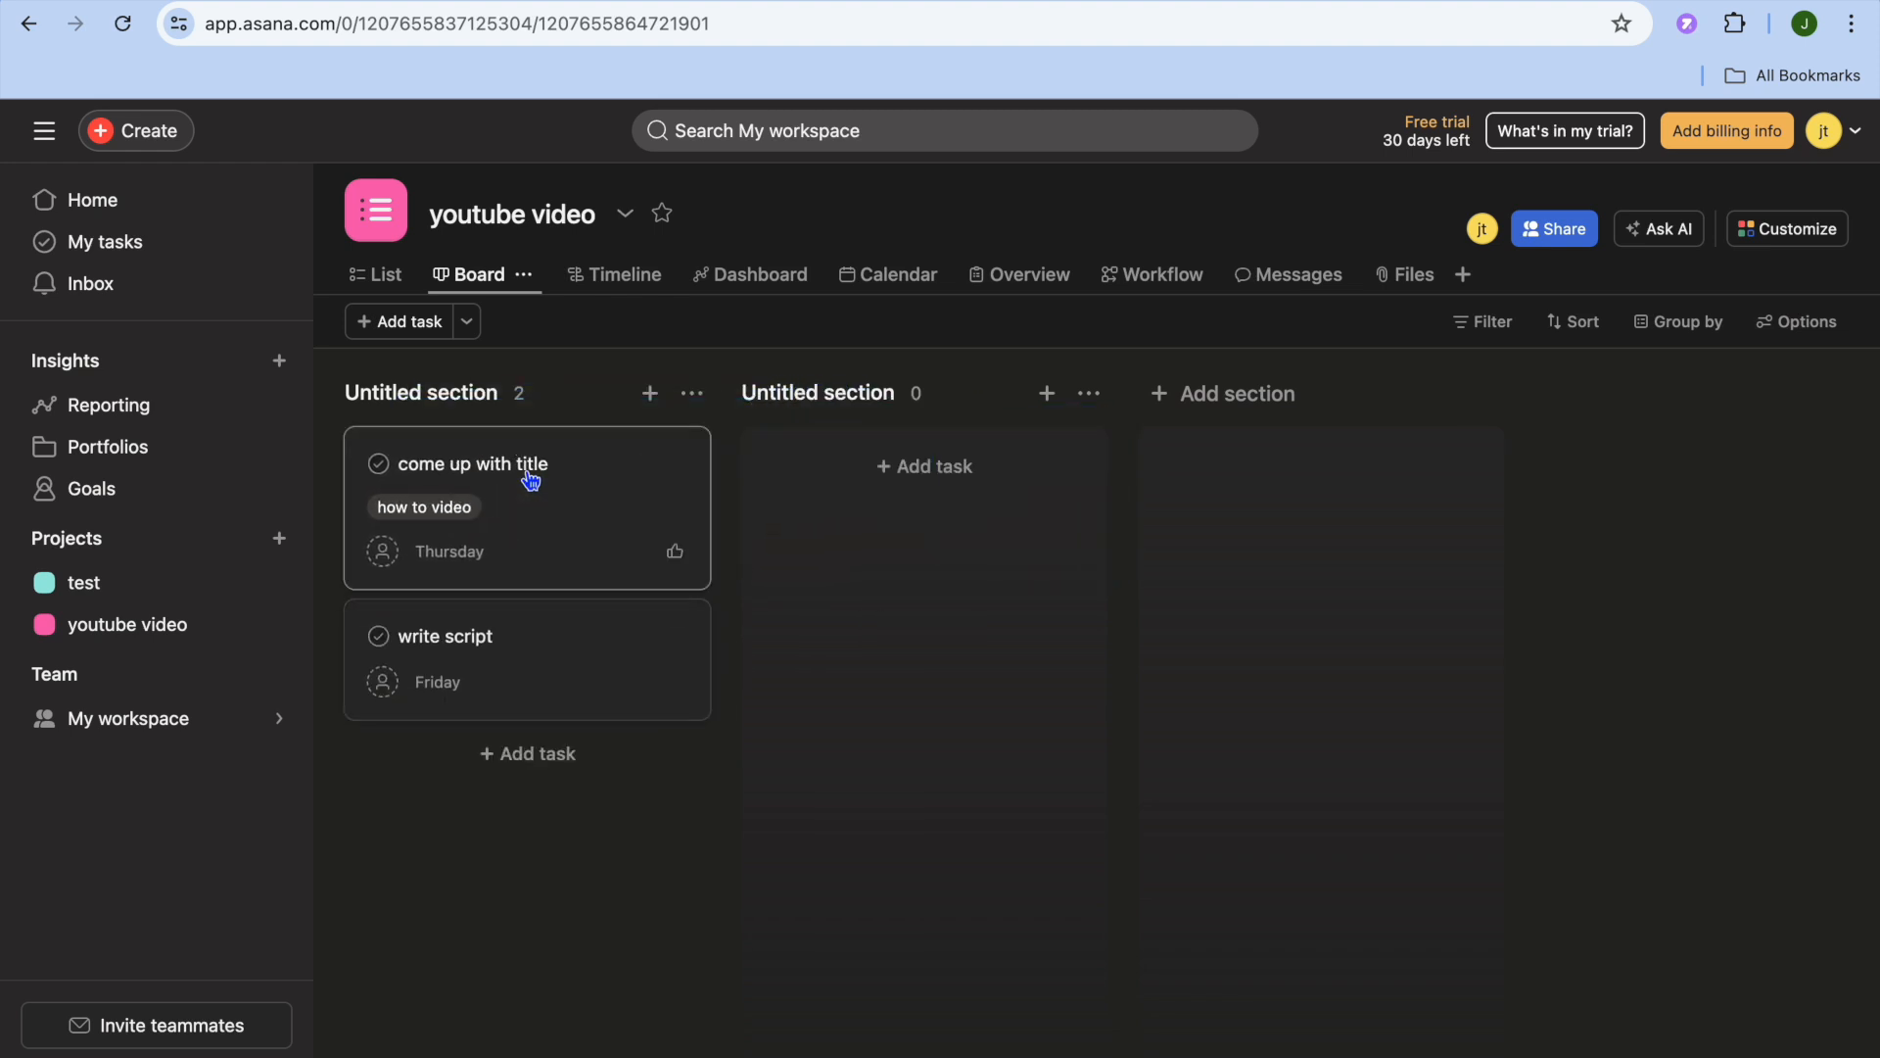
left_click(821, 390)
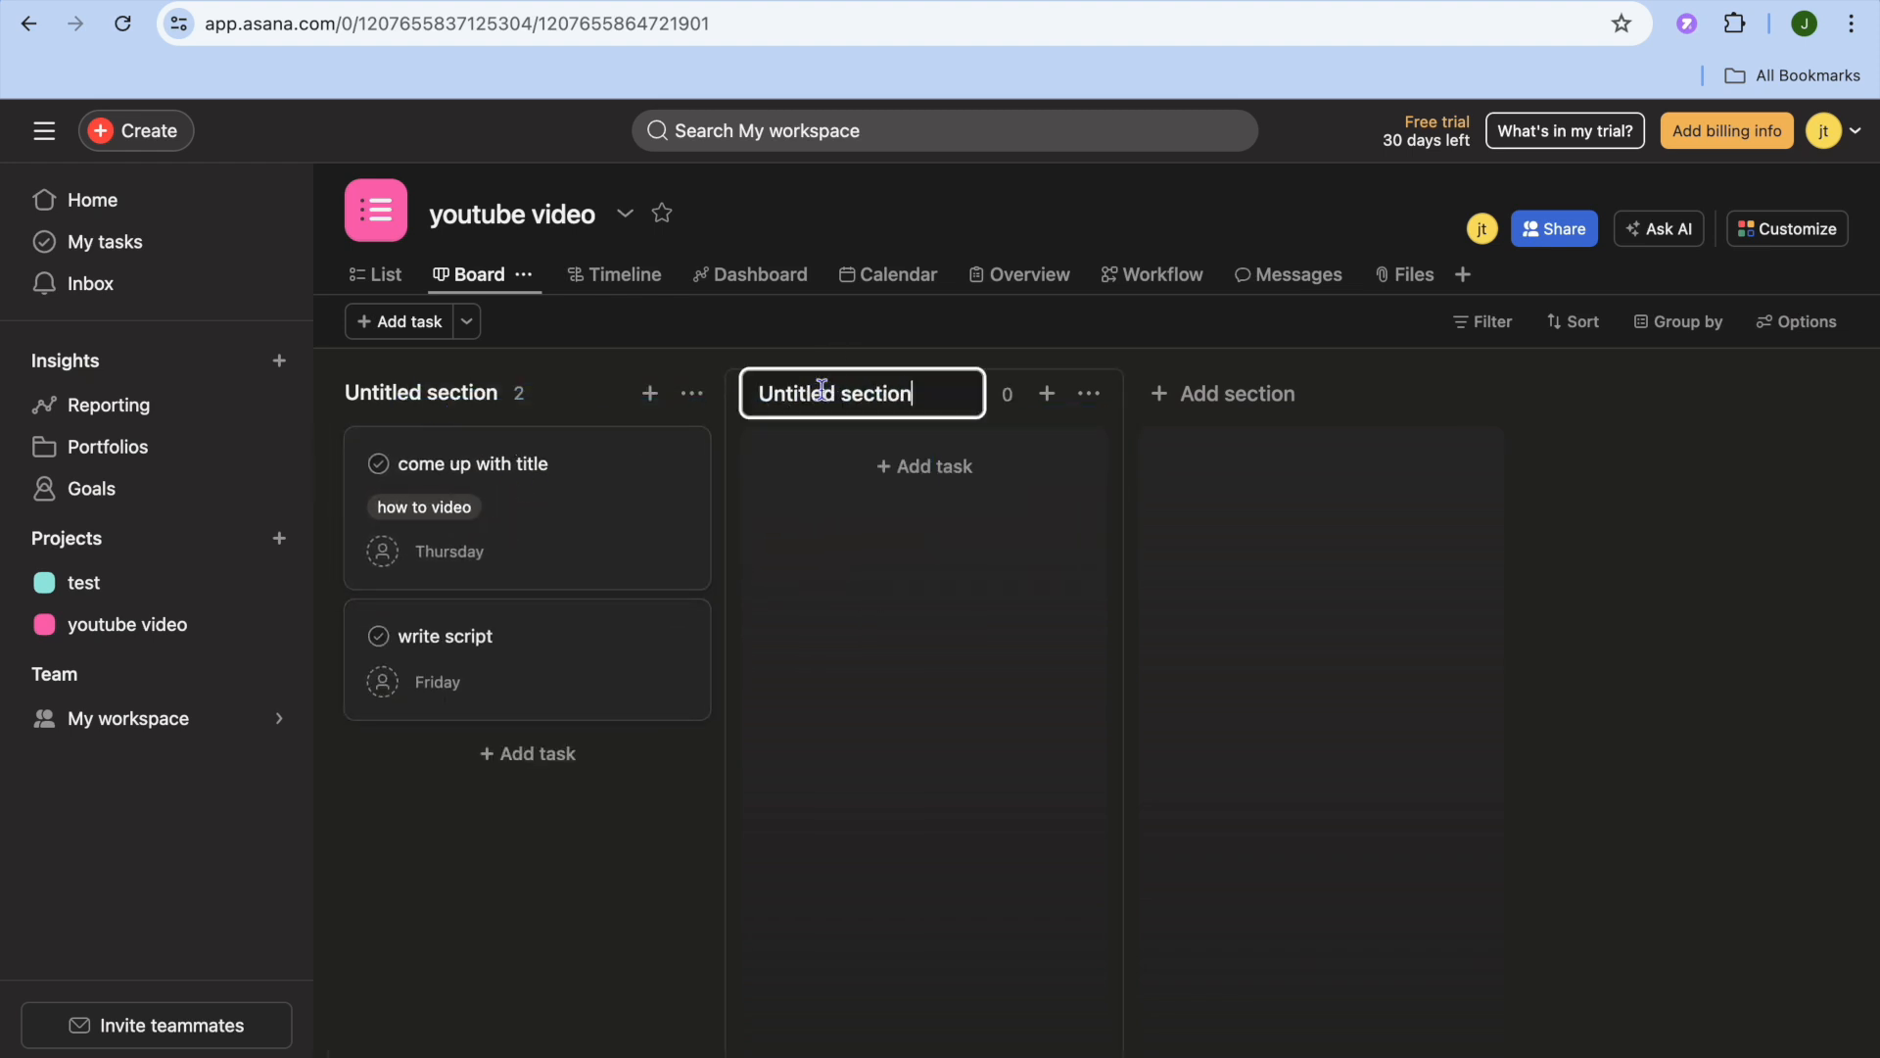
left_click_drag(920, 402, 724, 397)
type("in progress")
- Add another board section named "complete" after "in progress"
left_click(1263, 394)
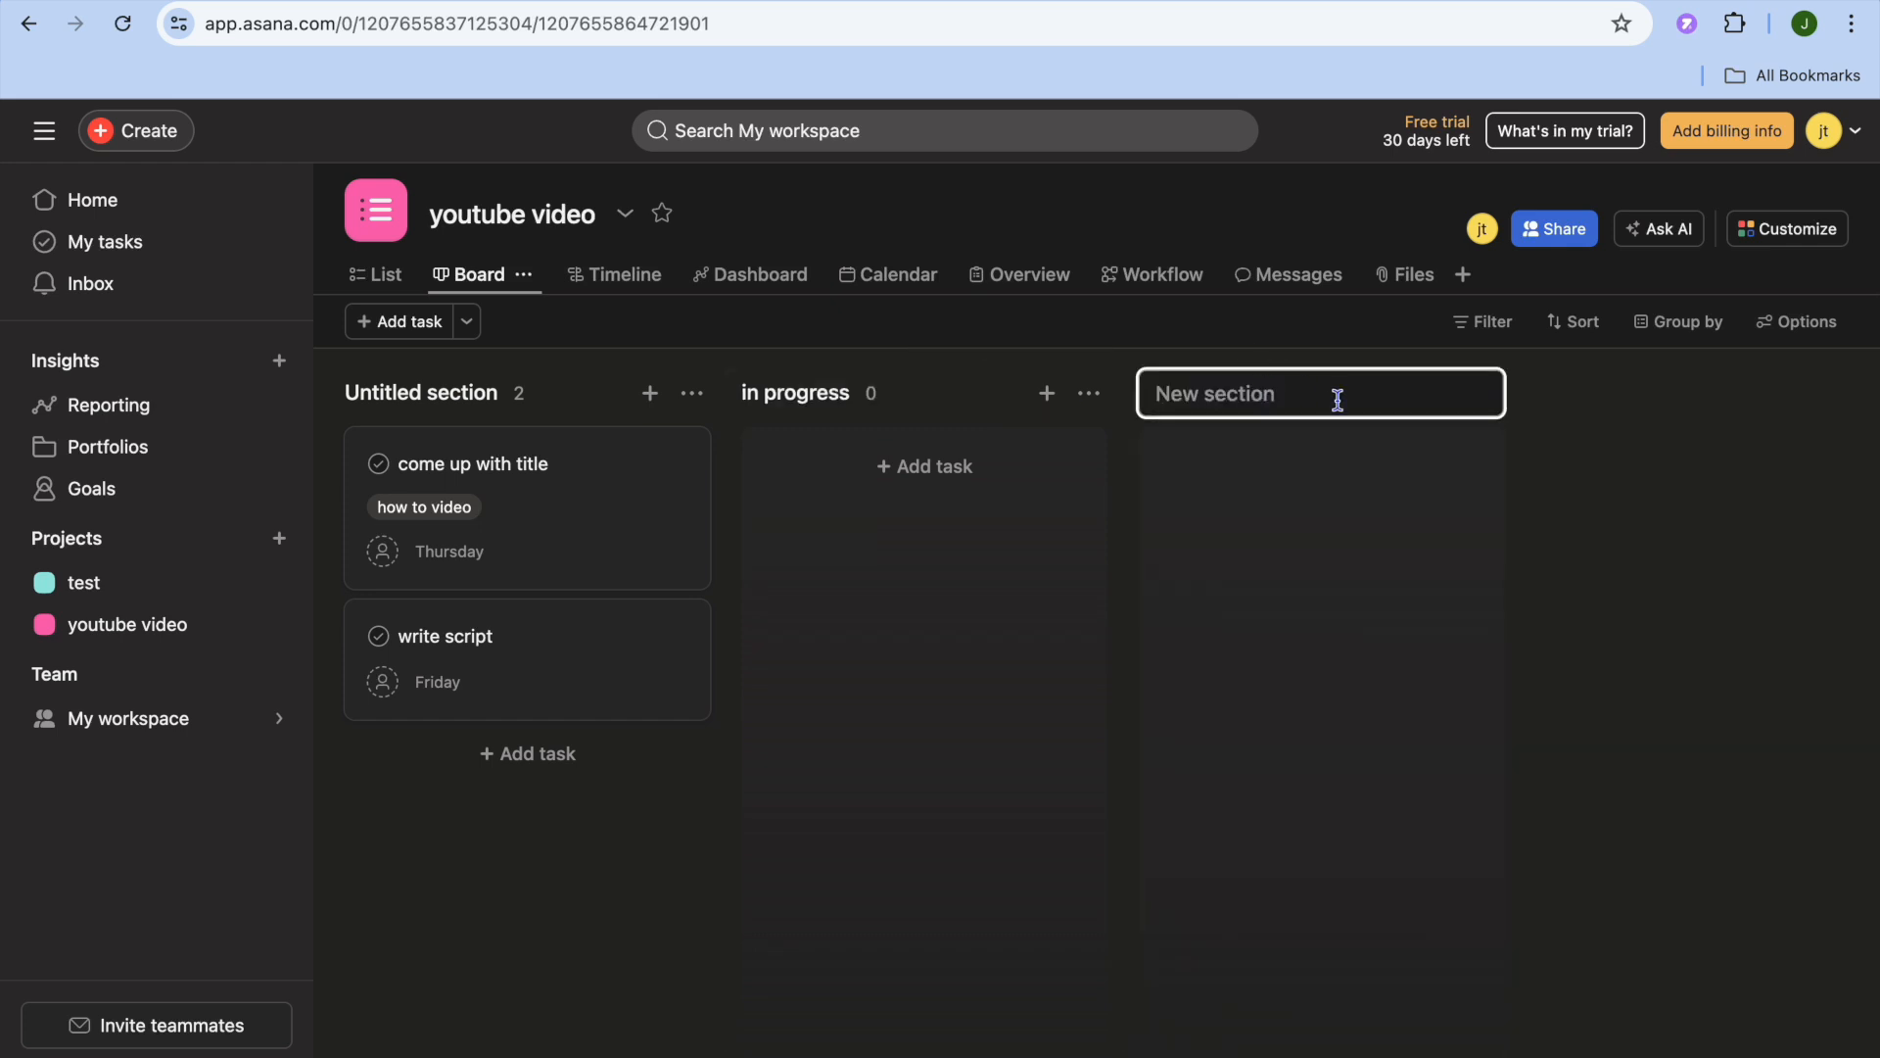
type("complete")
left_click(1206, 555)
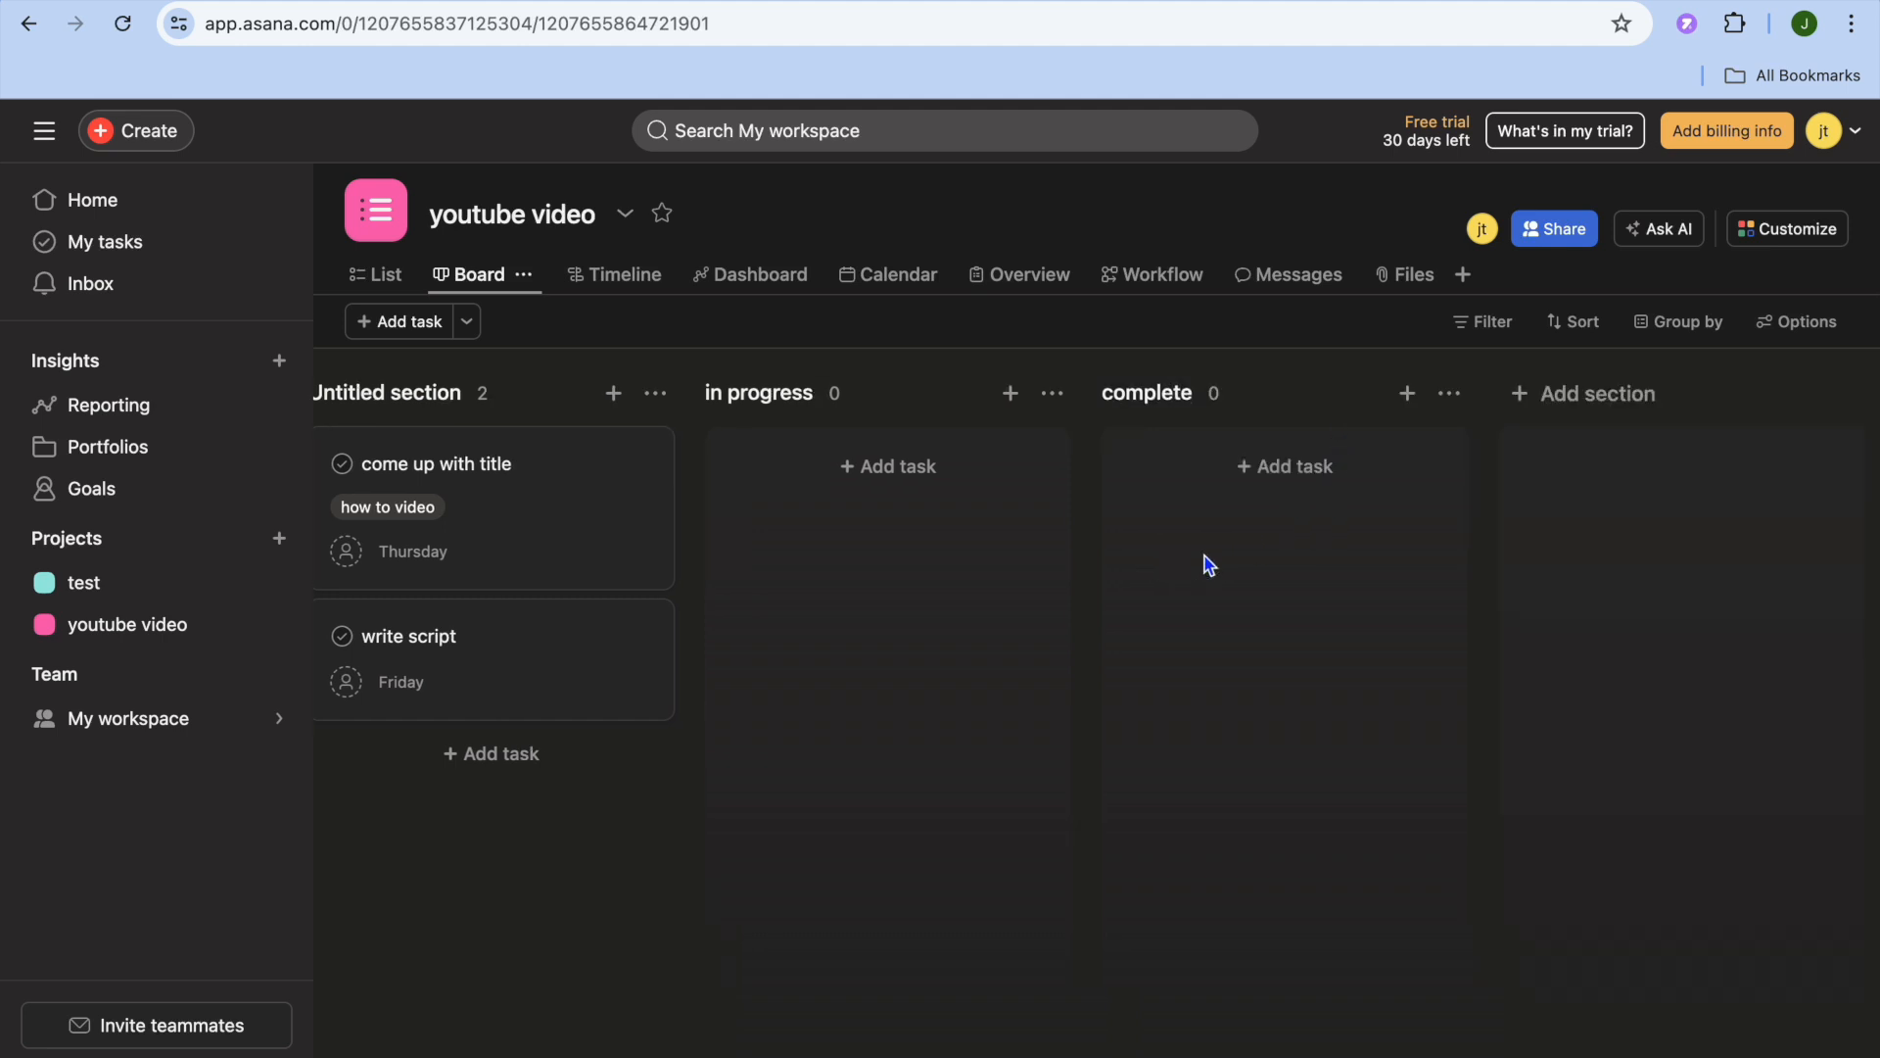
- Move the "come up with title" card through the "in progress" section into the "complete" section
left_click_drag(515, 490, 862, 530)
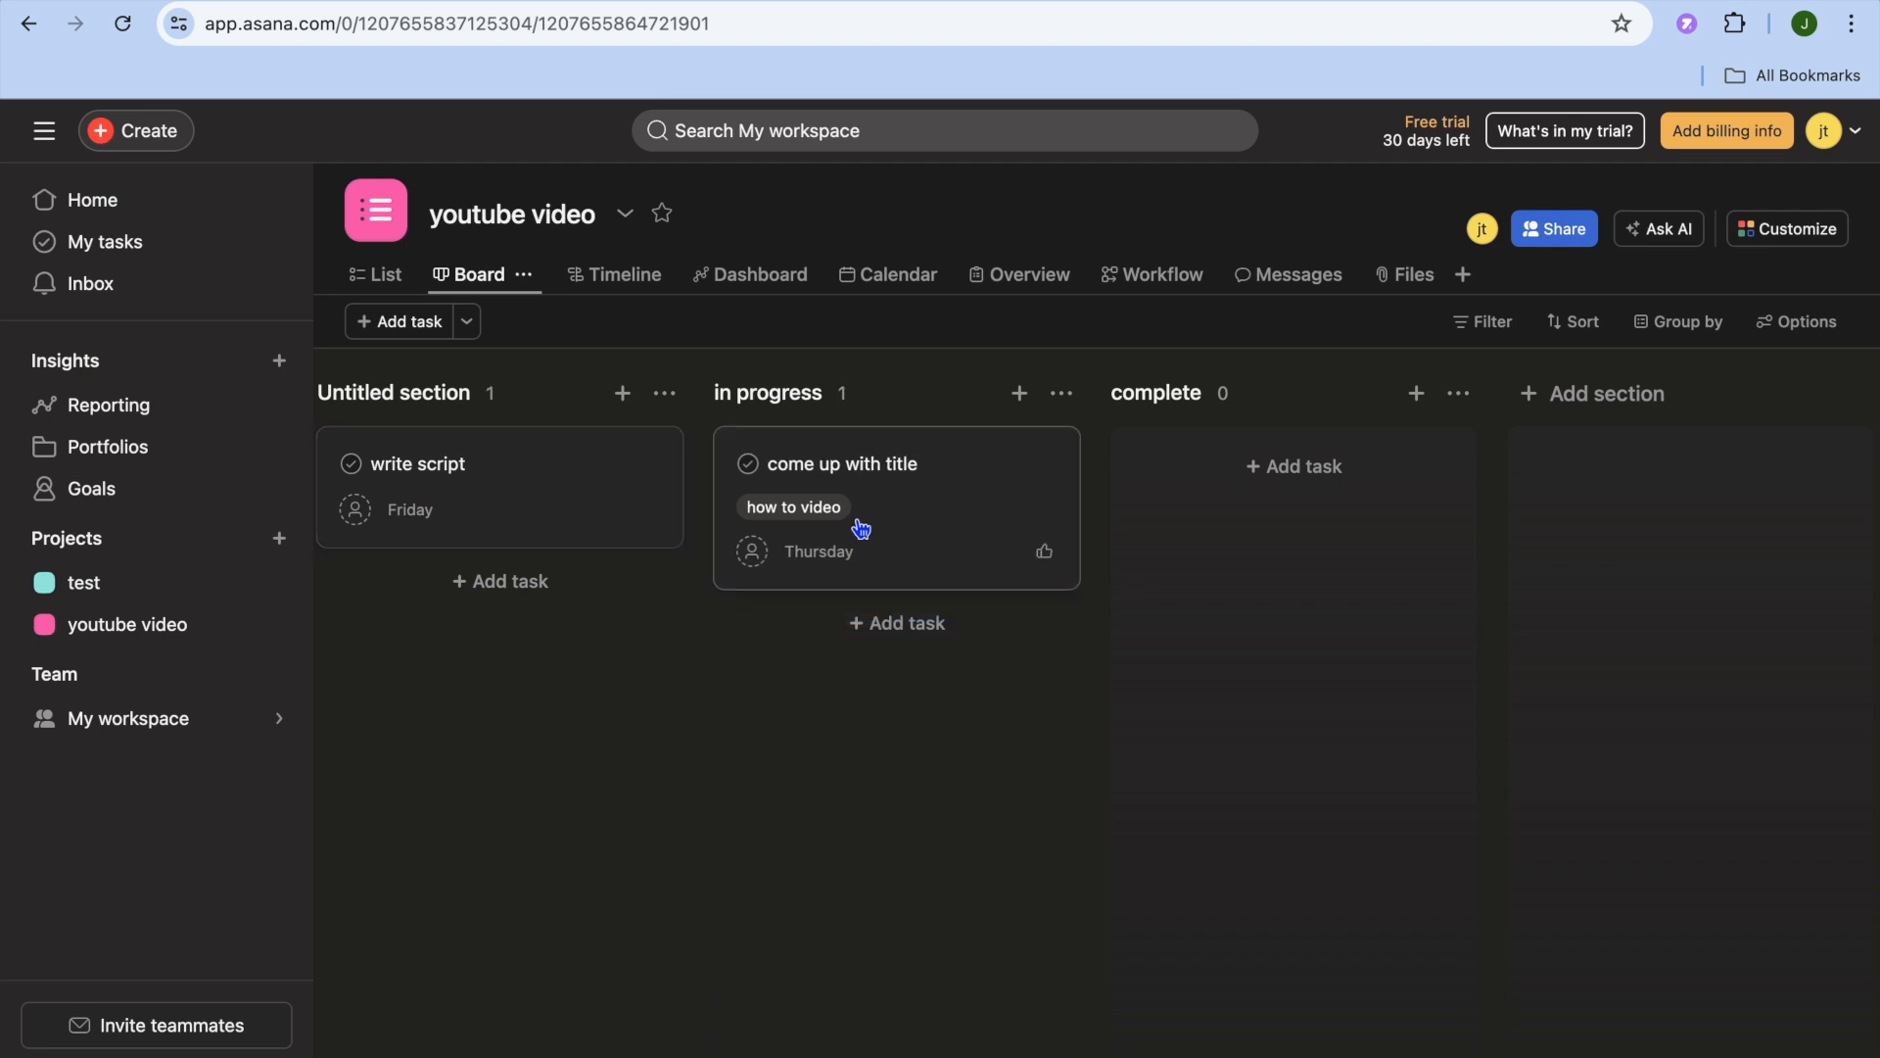
left_click_drag(861, 528, 1225, 508)
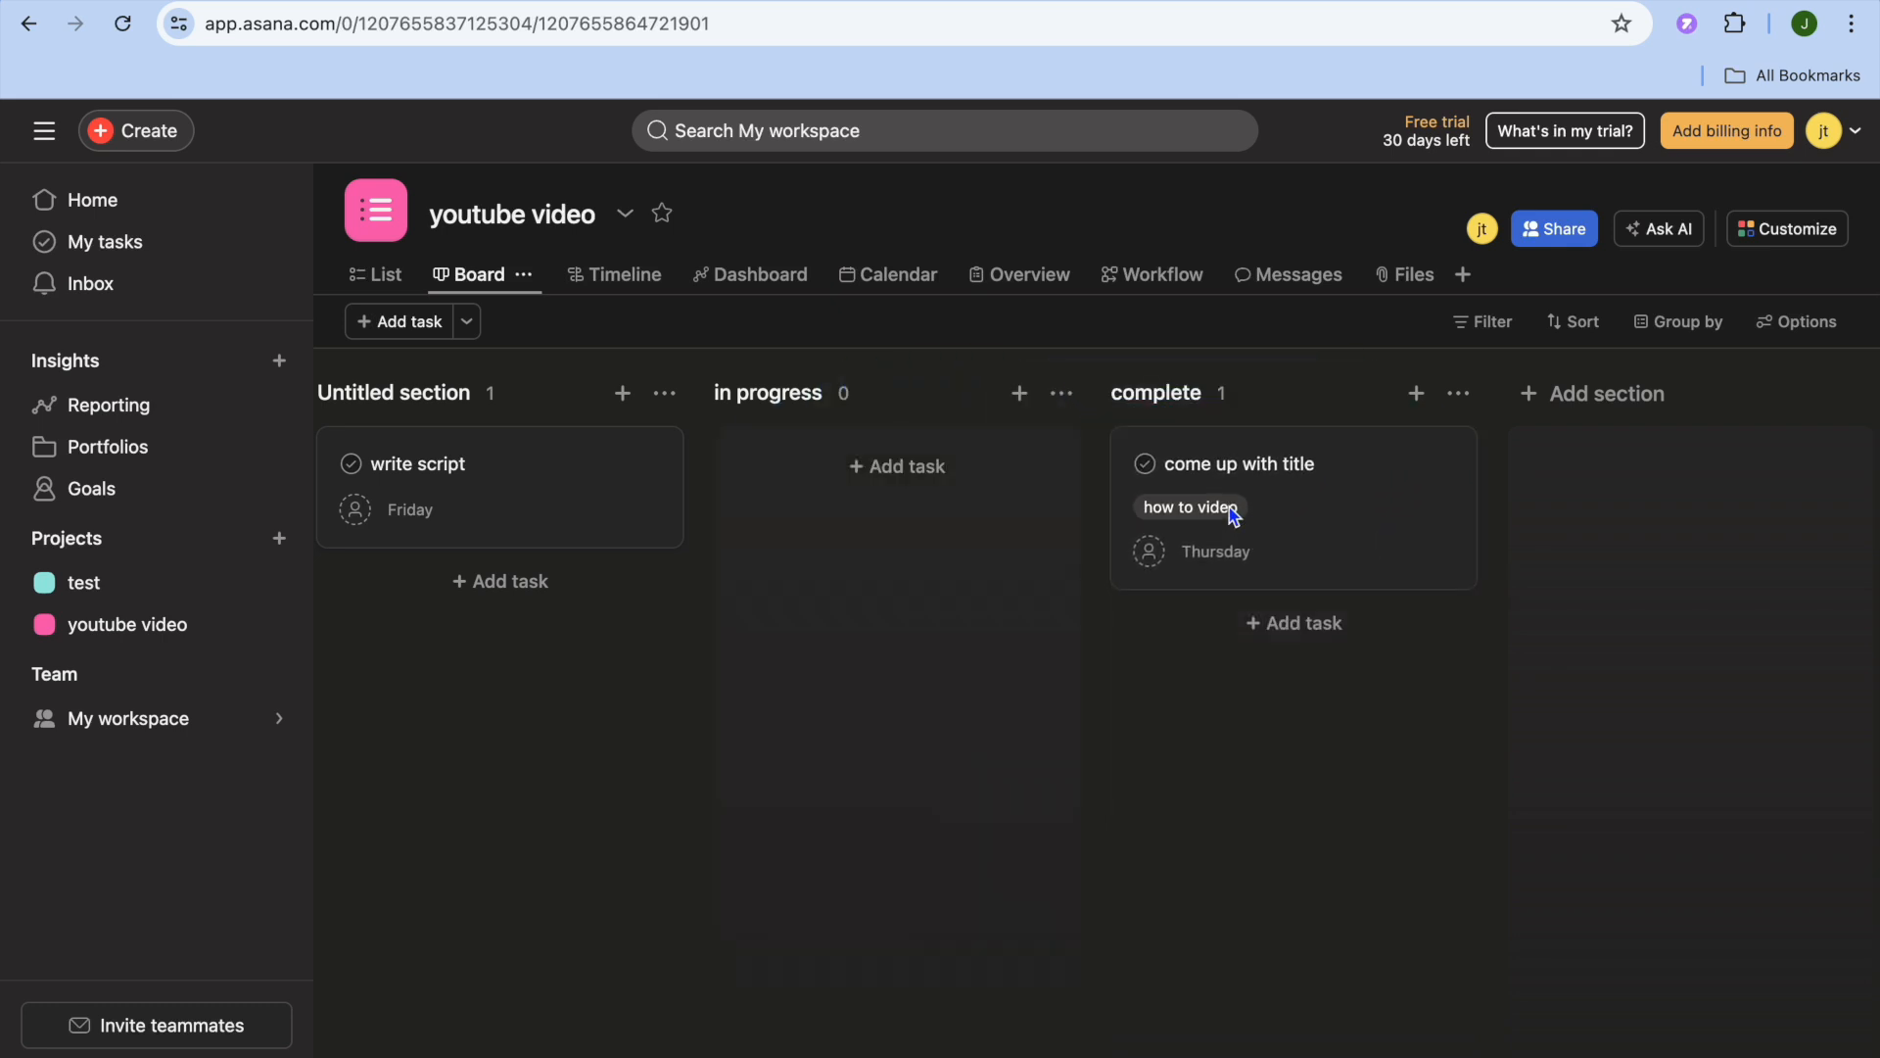
- Examine the "come up with title" task's details, including its file attachment sources, description, subtask and comment areas, and close them
left_click(1299, 485)
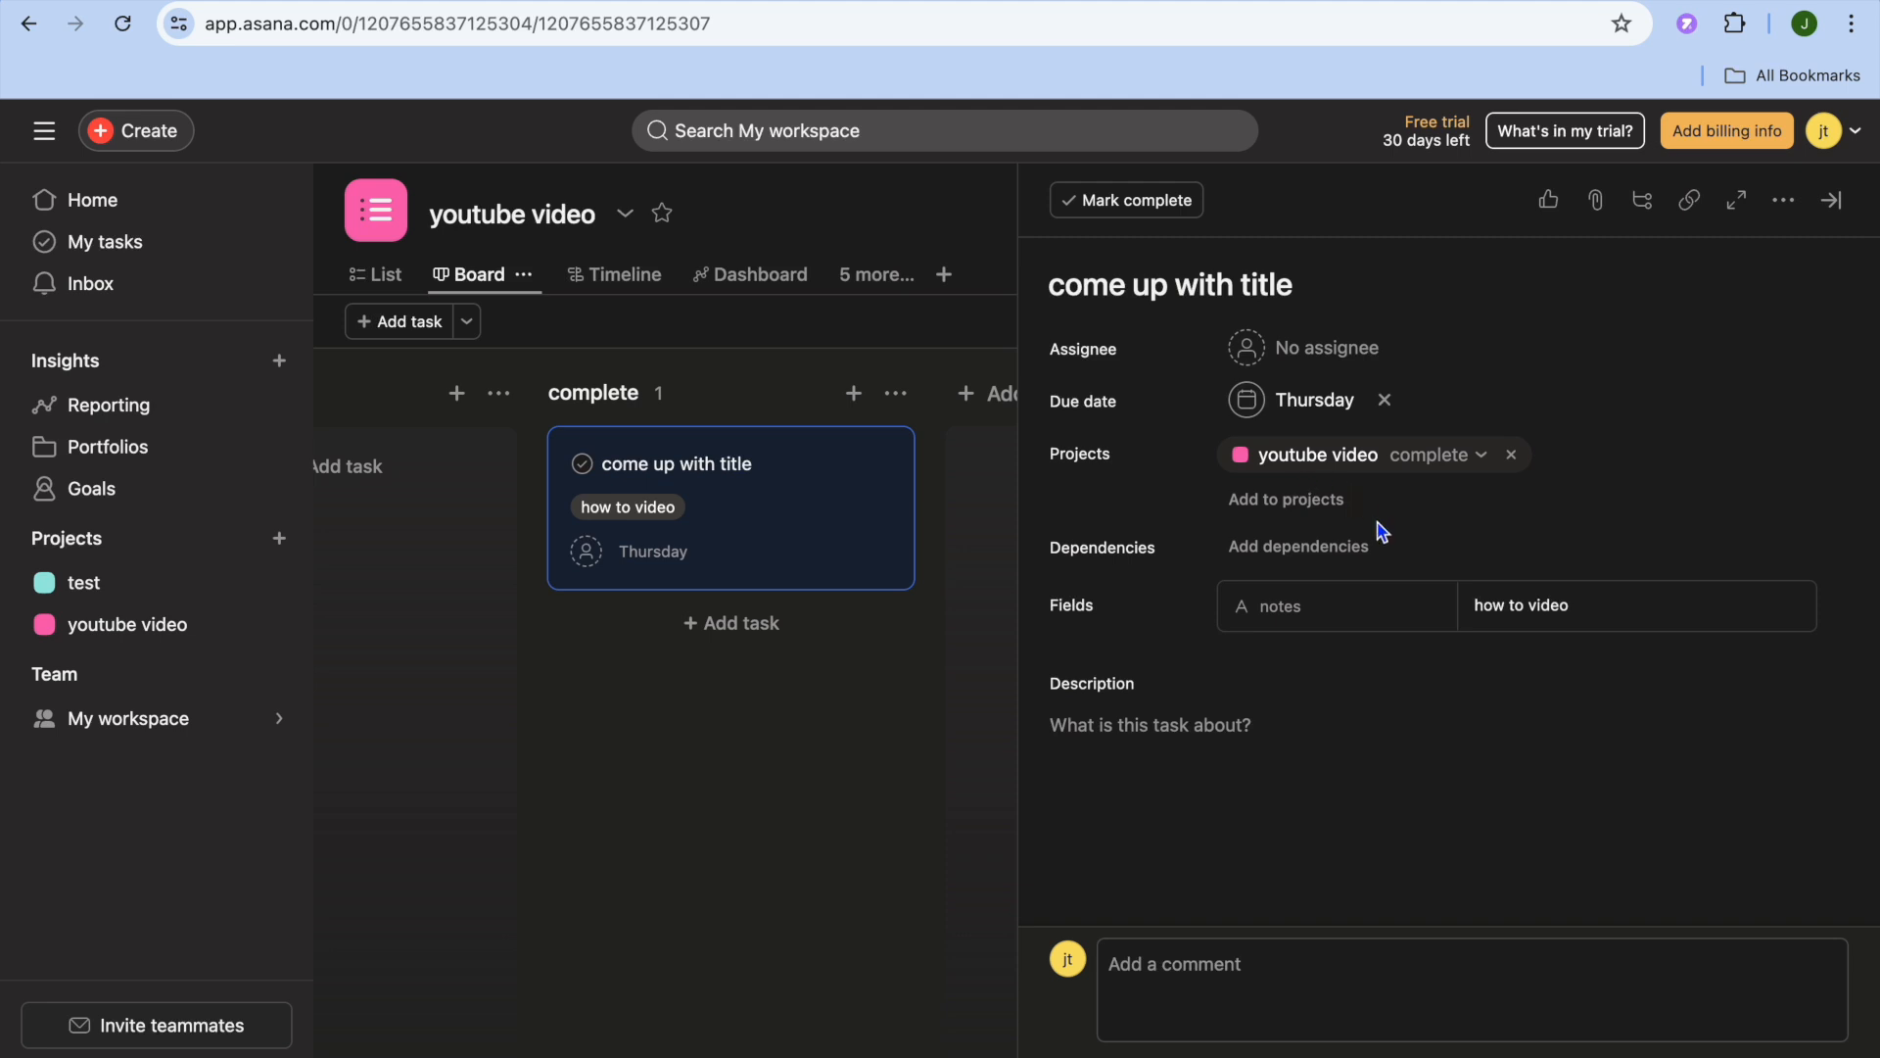
left_click(1597, 202)
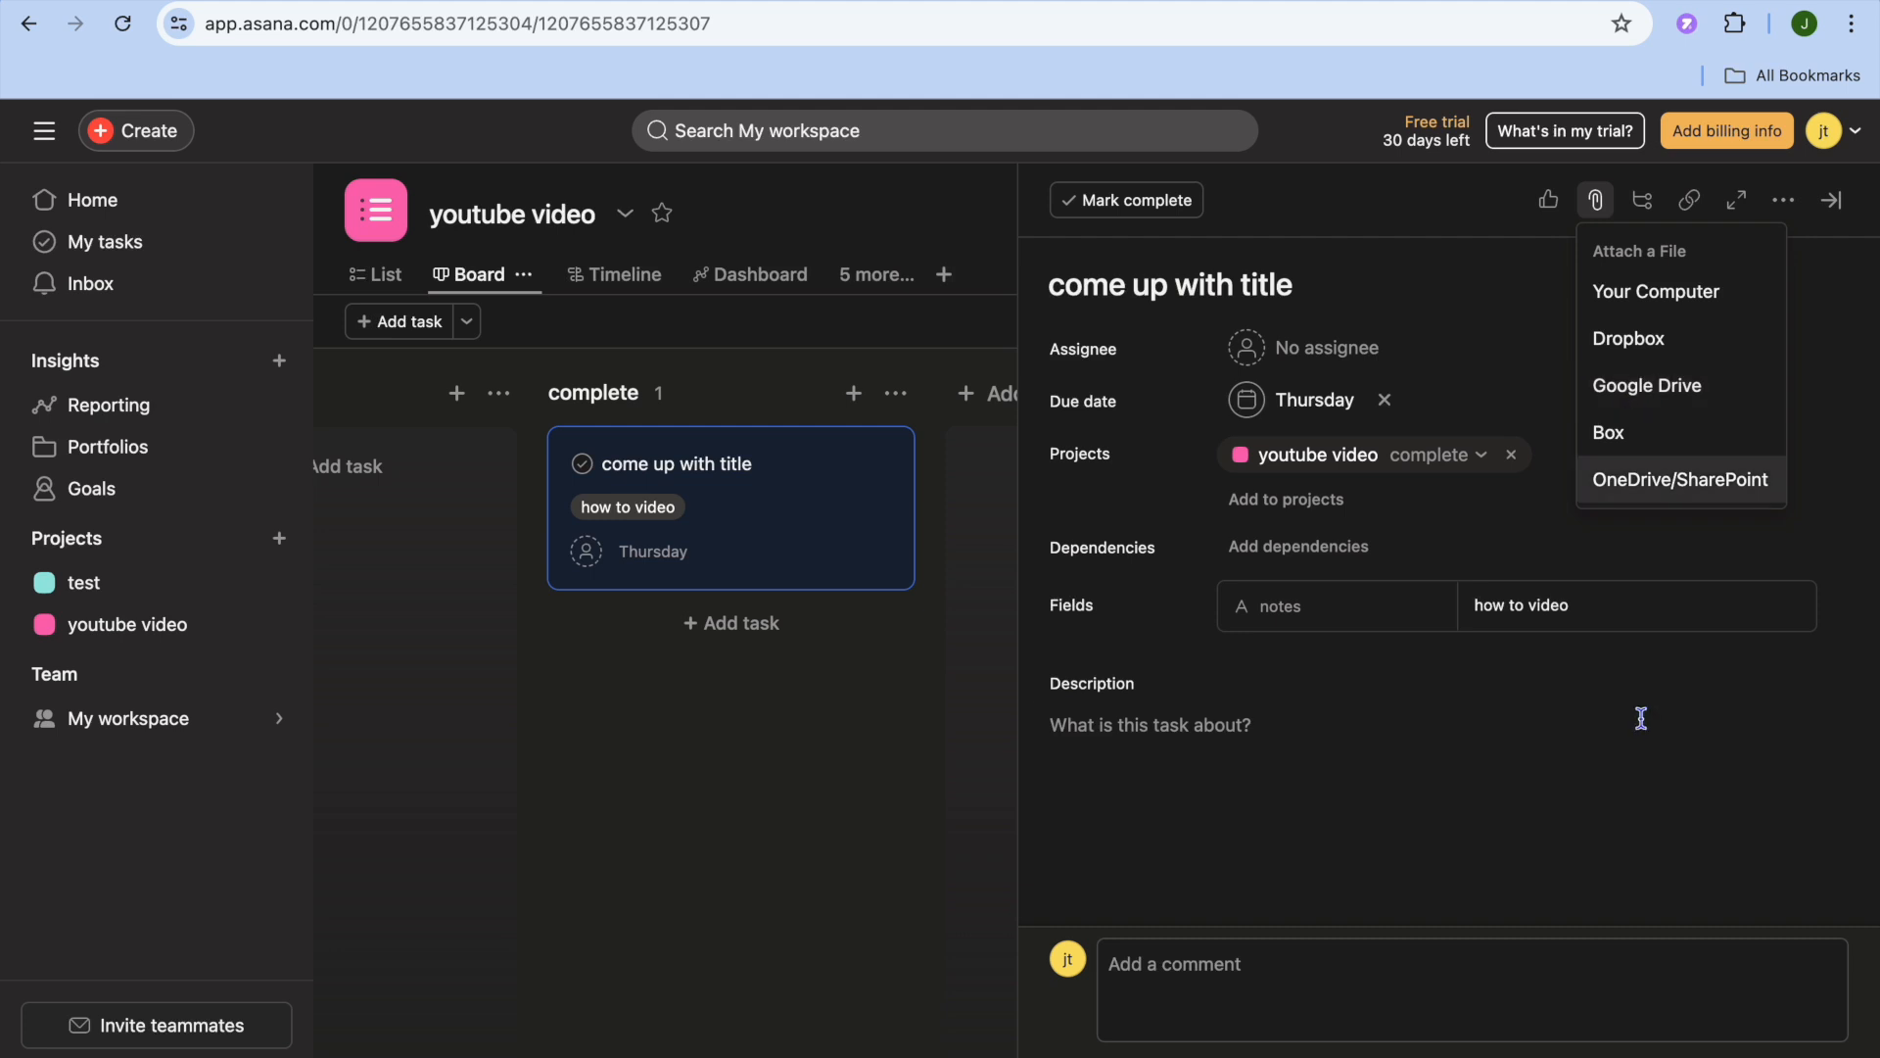
left_click(1588, 765)
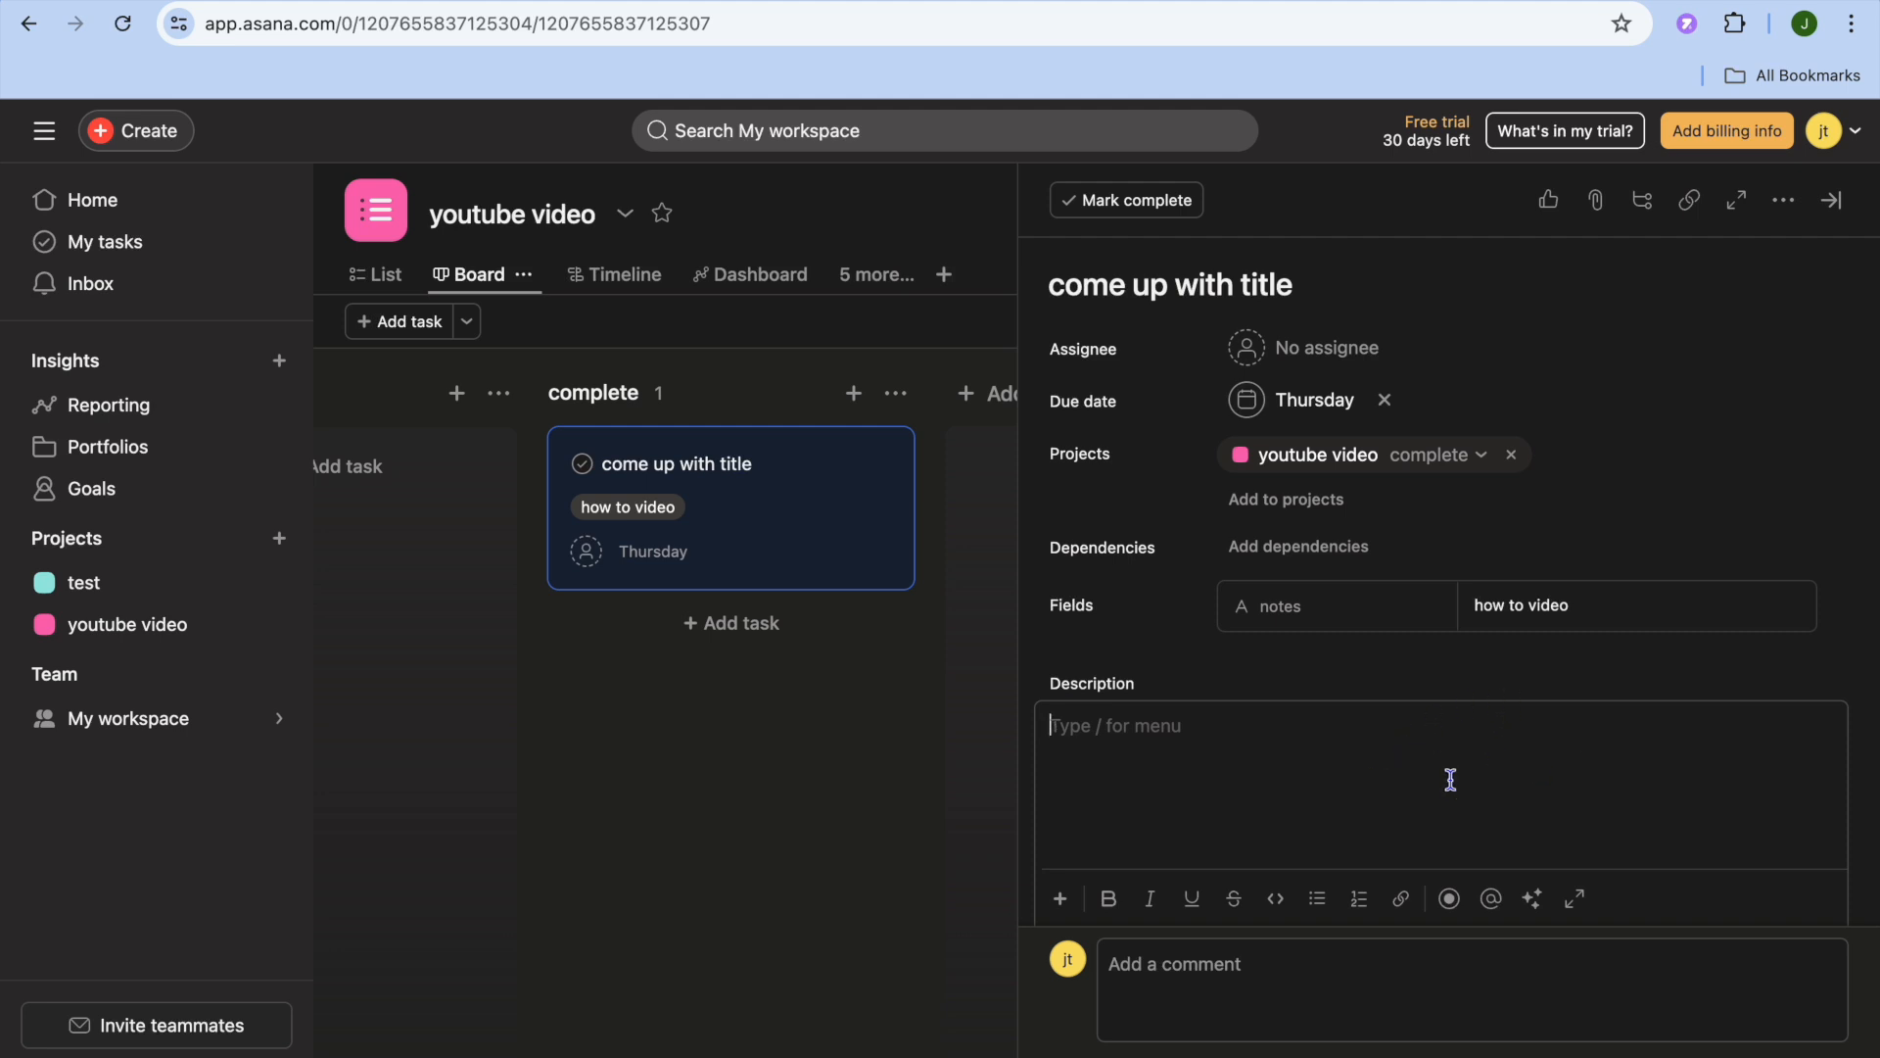
scroll(1451, 779, "down", 3)
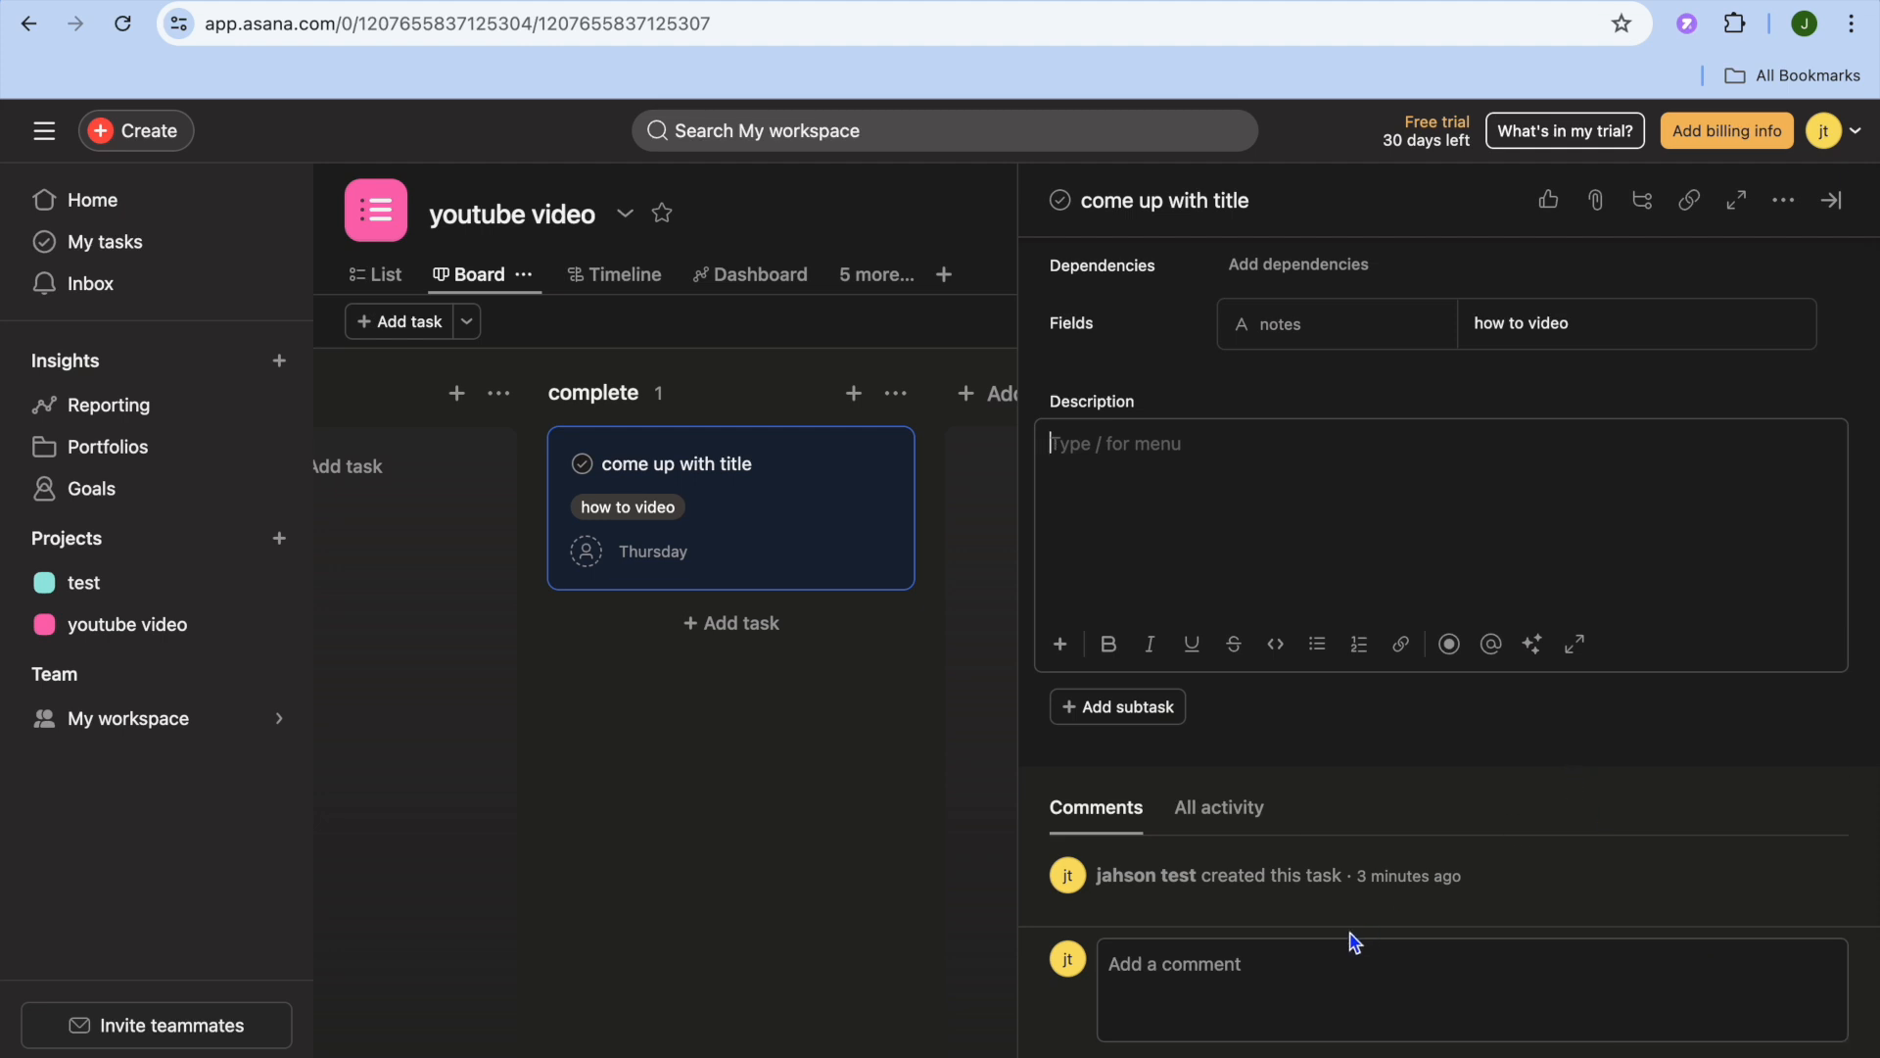
scroll(1456, 654, "up", 3)
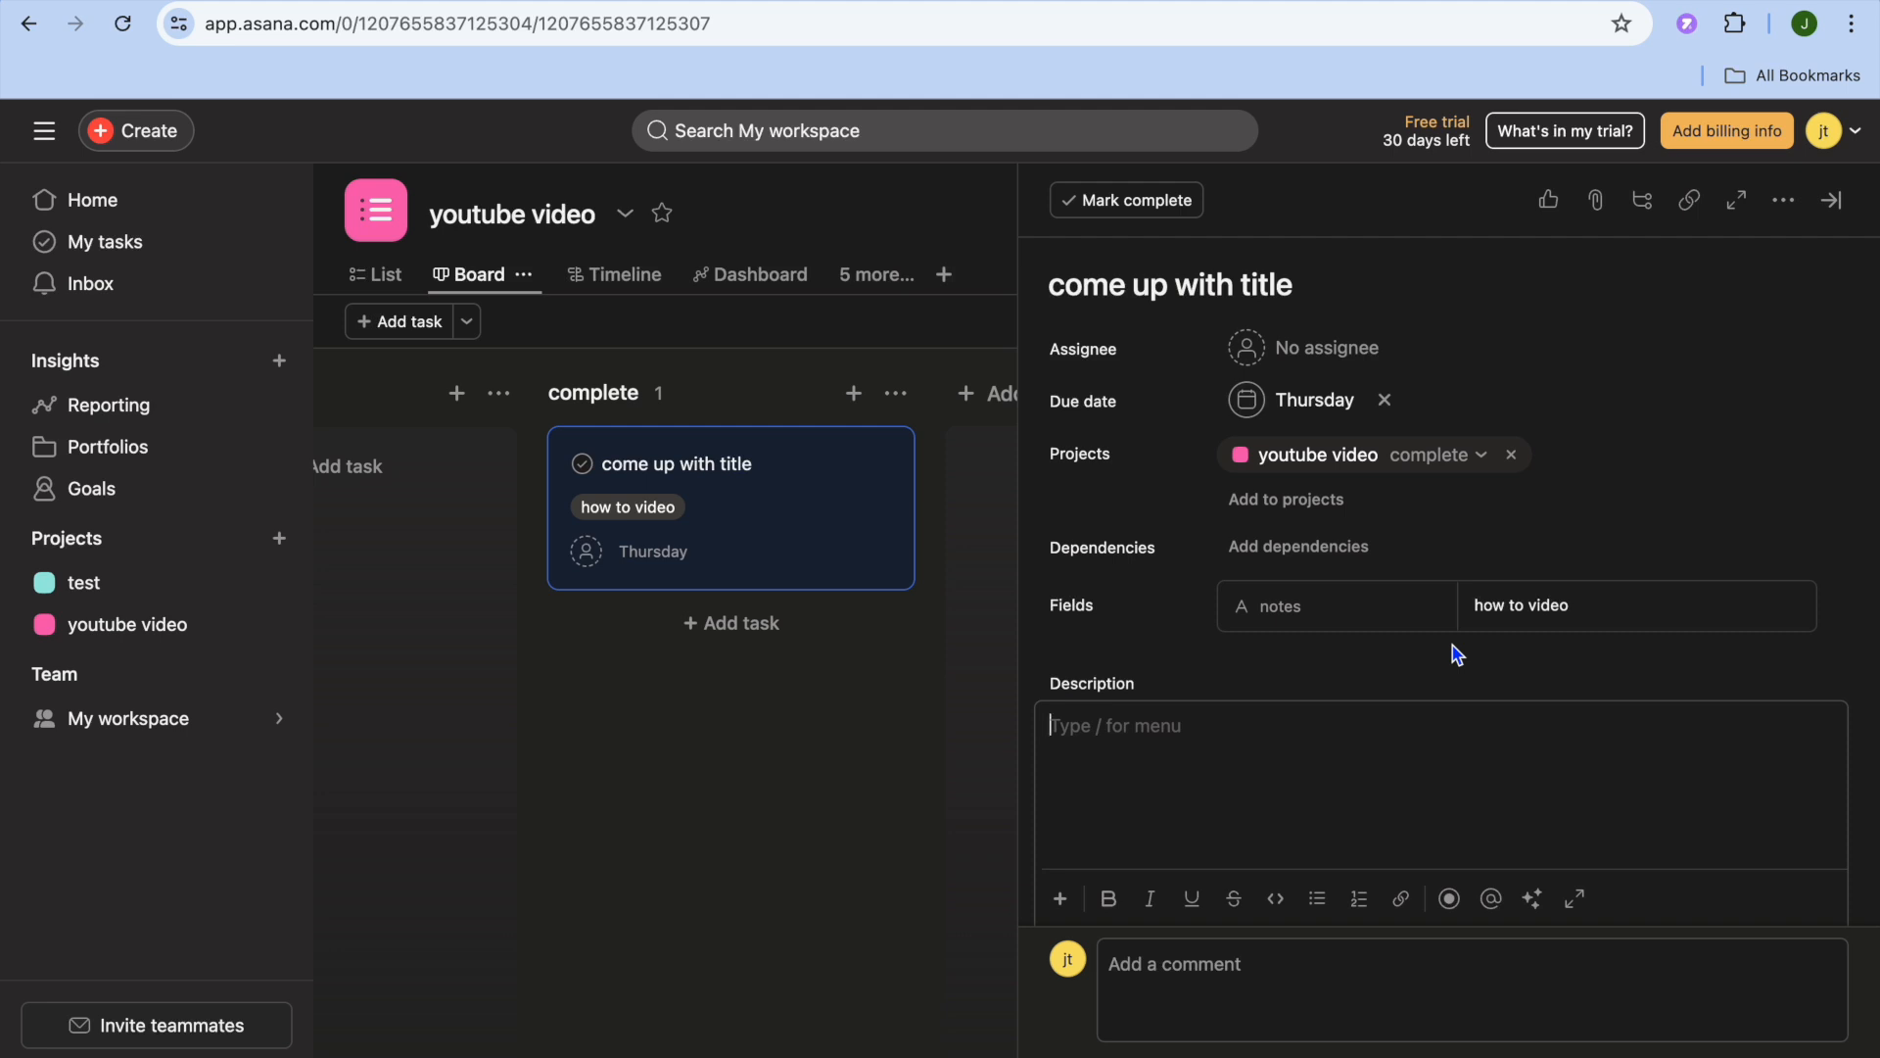
left_click(991, 672)
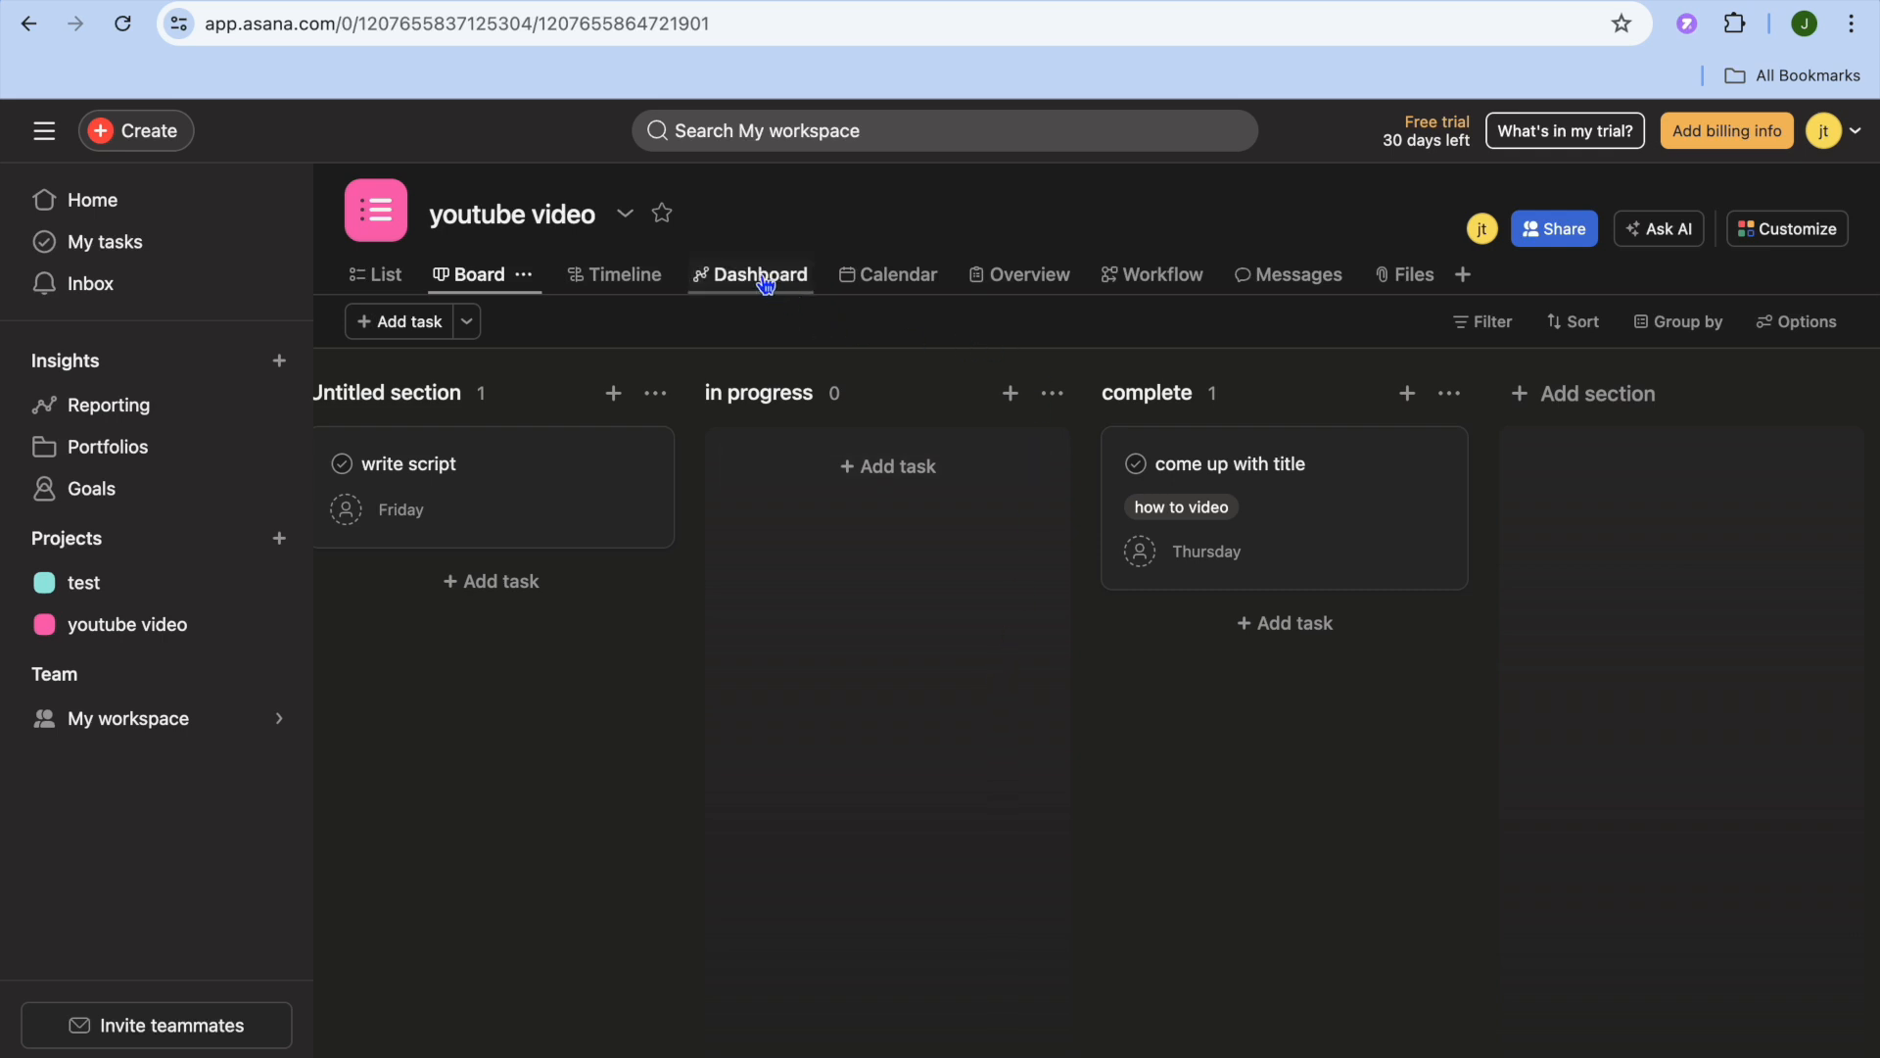
- Look through the project's Timeline, Dashboard, Messages and Workflow views
left_click(638, 283)
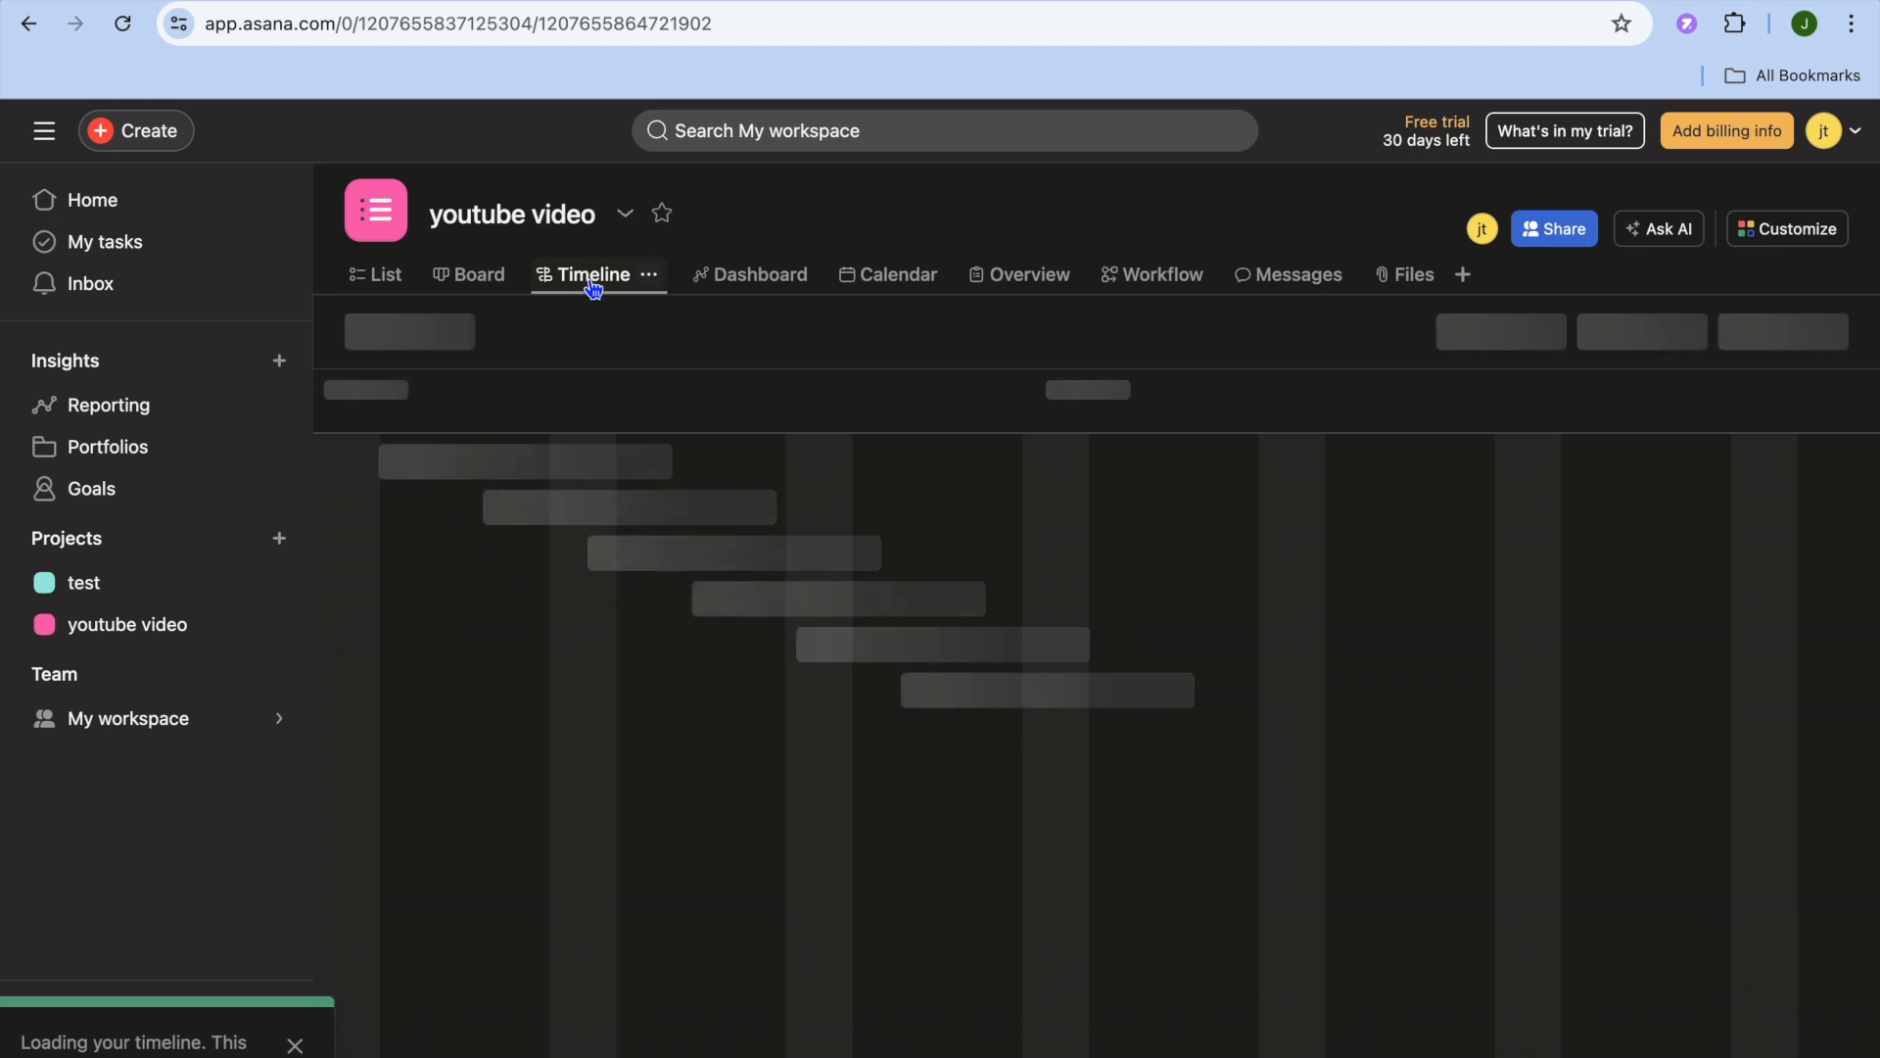
left_click(748, 290)
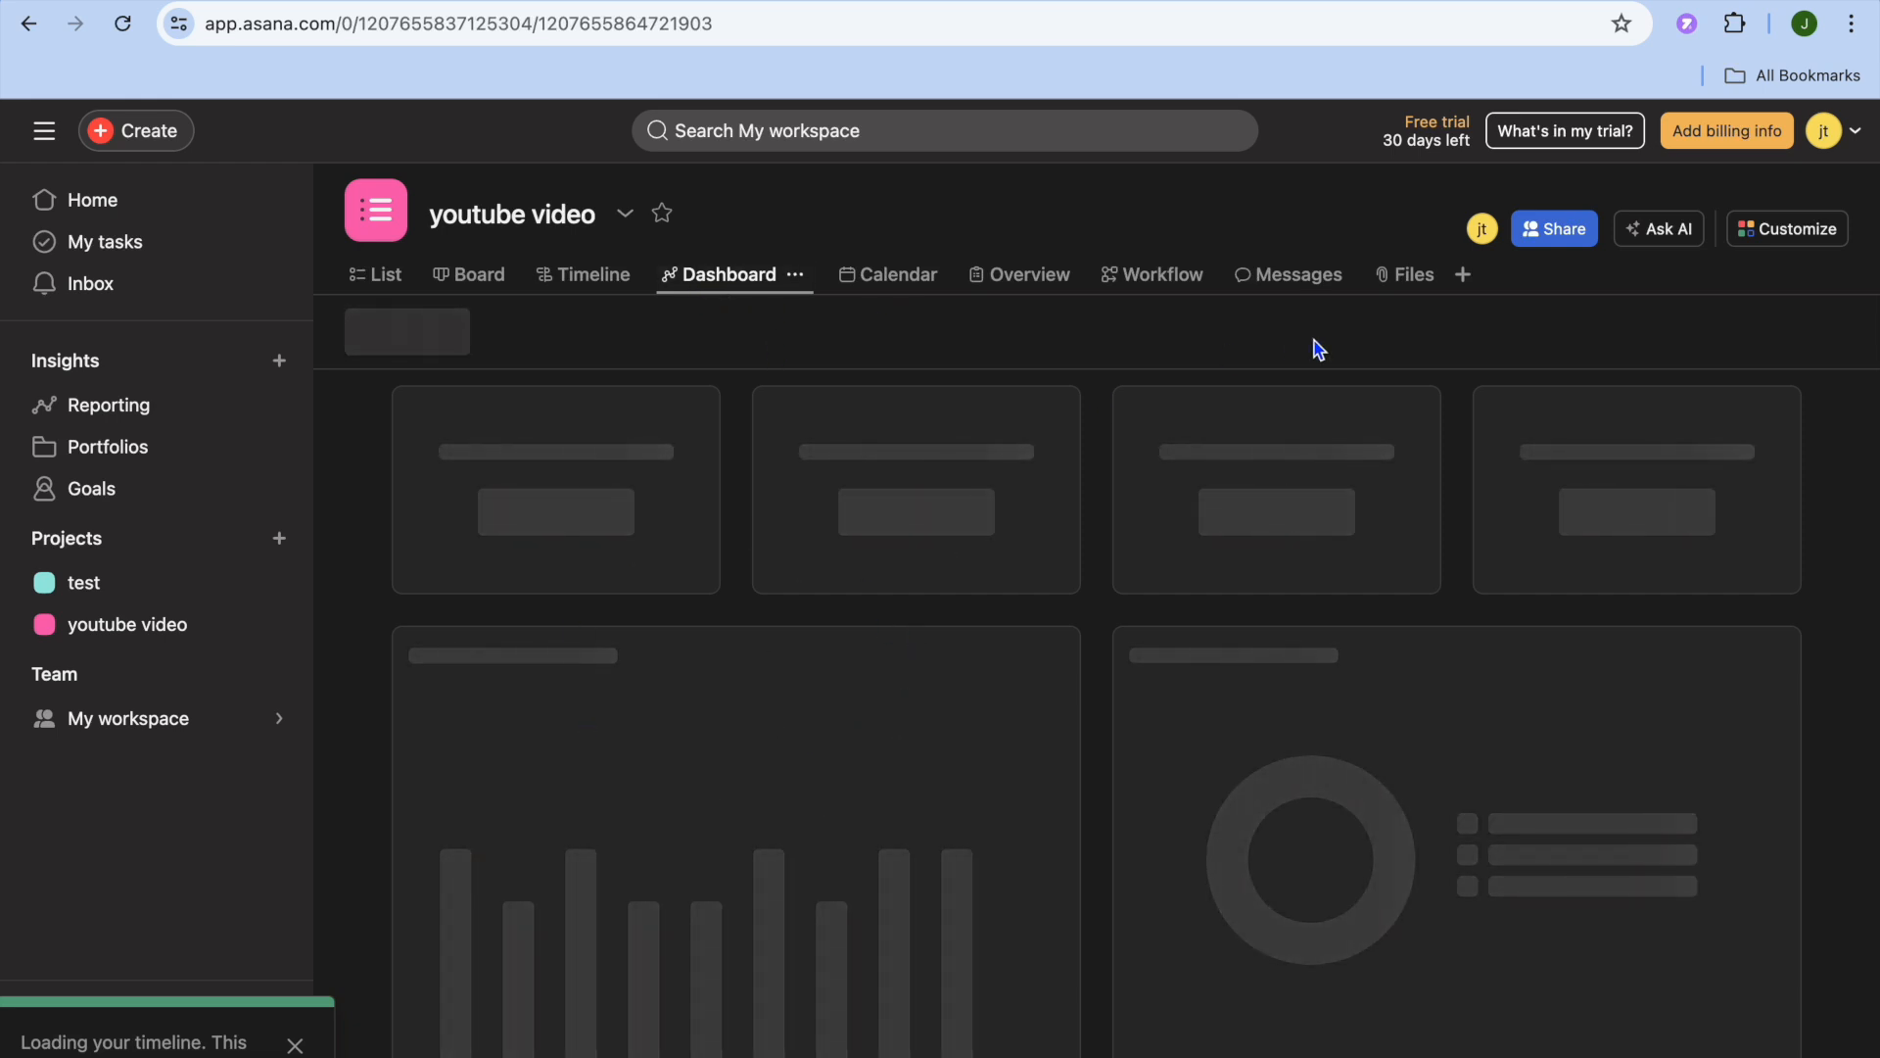
left_click(1300, 284)
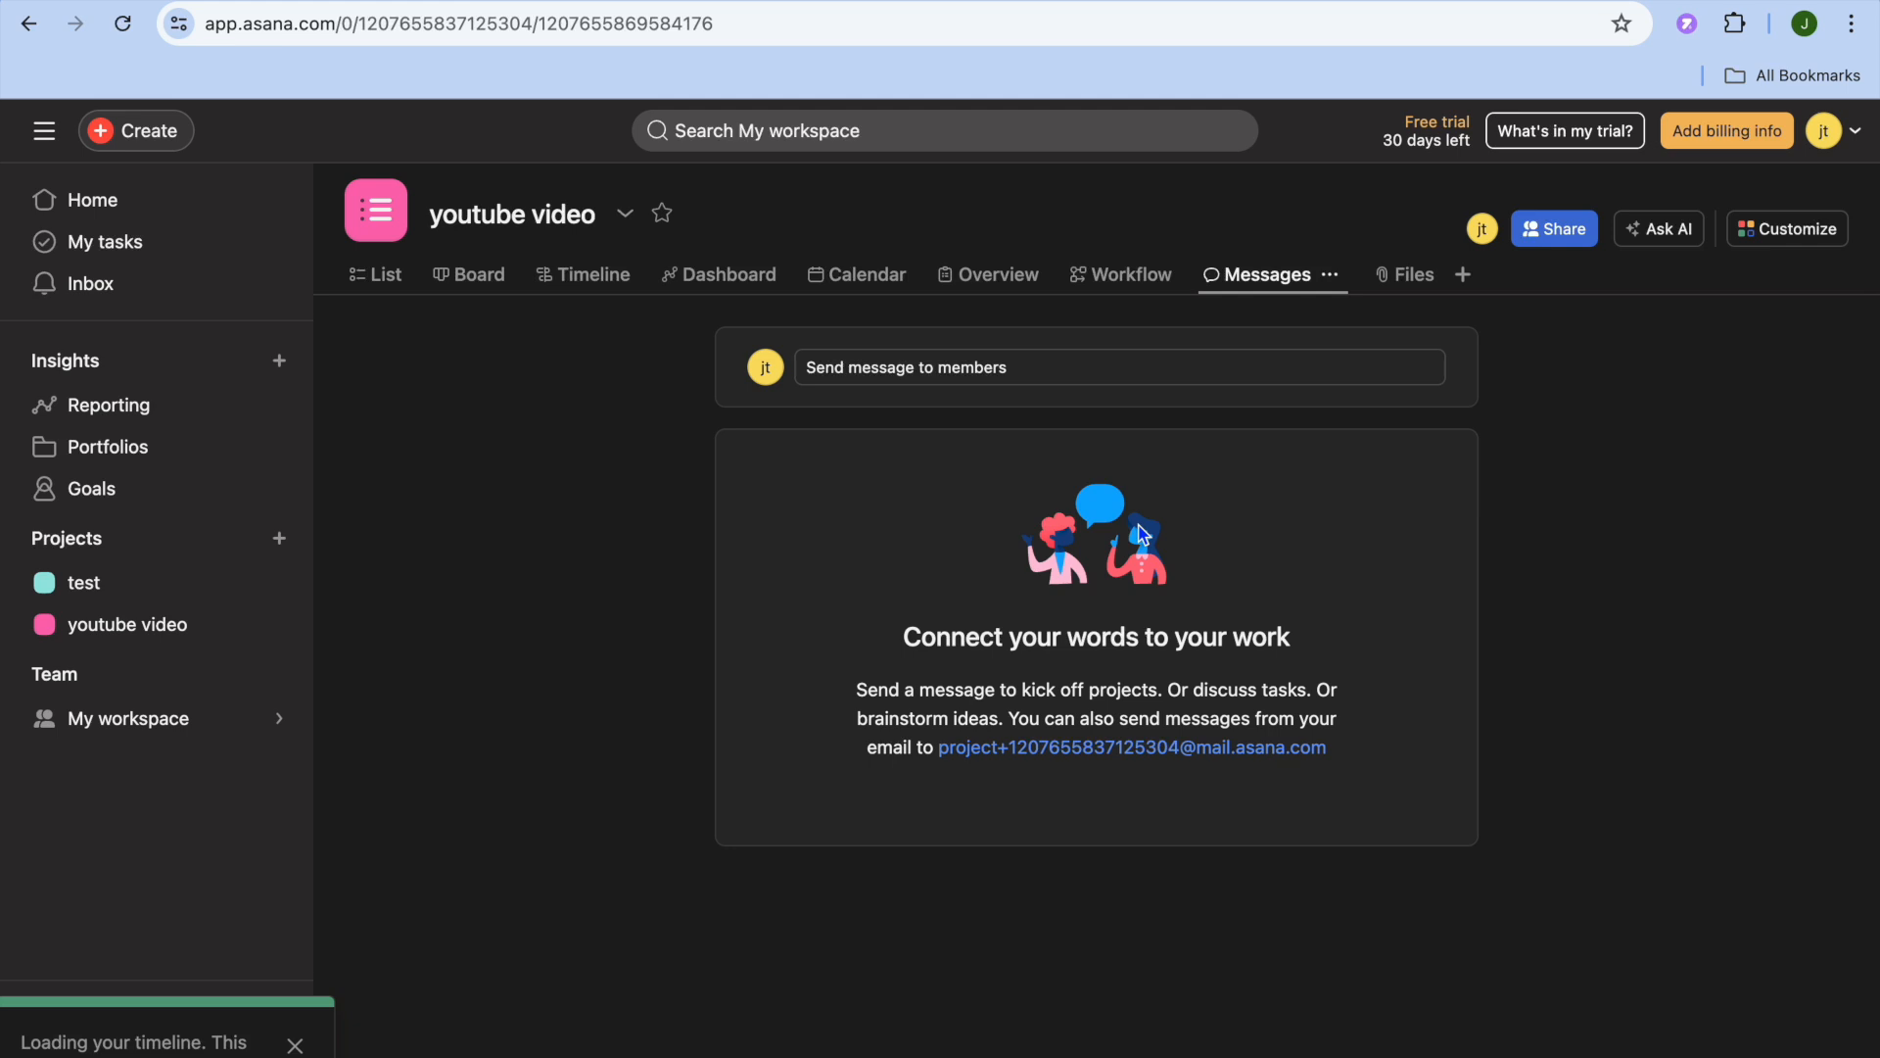
left_click(1138, 278)
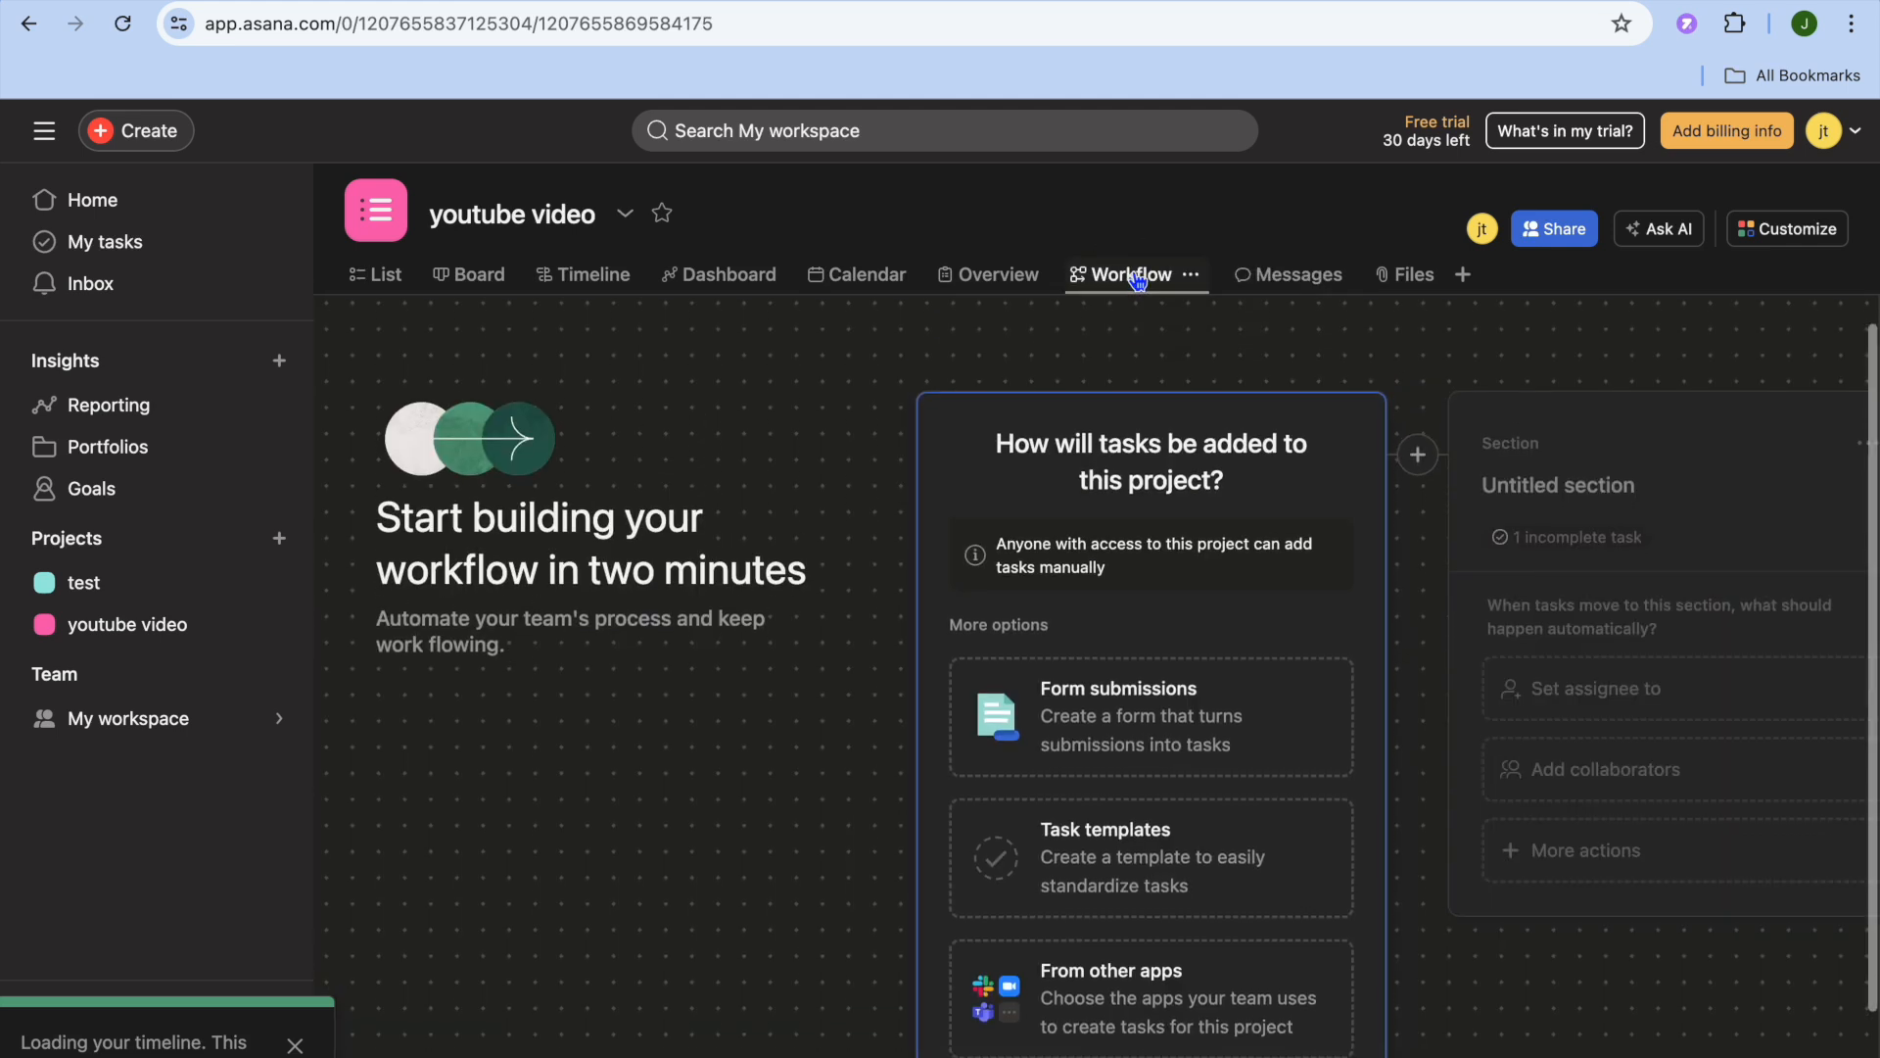